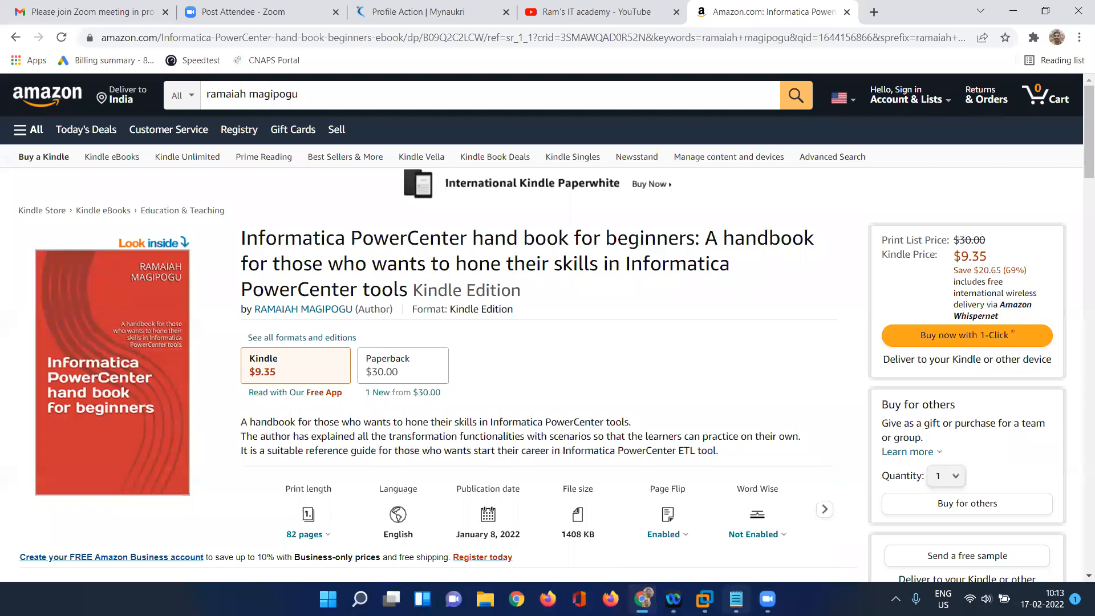
- Switch to the Notepad notes and examine the source header and row alongside the matching target row
{"action": "left_click", "coordinate": [735, 599]}
{"action": "left_click", "coordinate": [406, 91]}
{"action": "left_click_drag", "start_coordinate": [406, 91], "coordinate": [10, 95]}
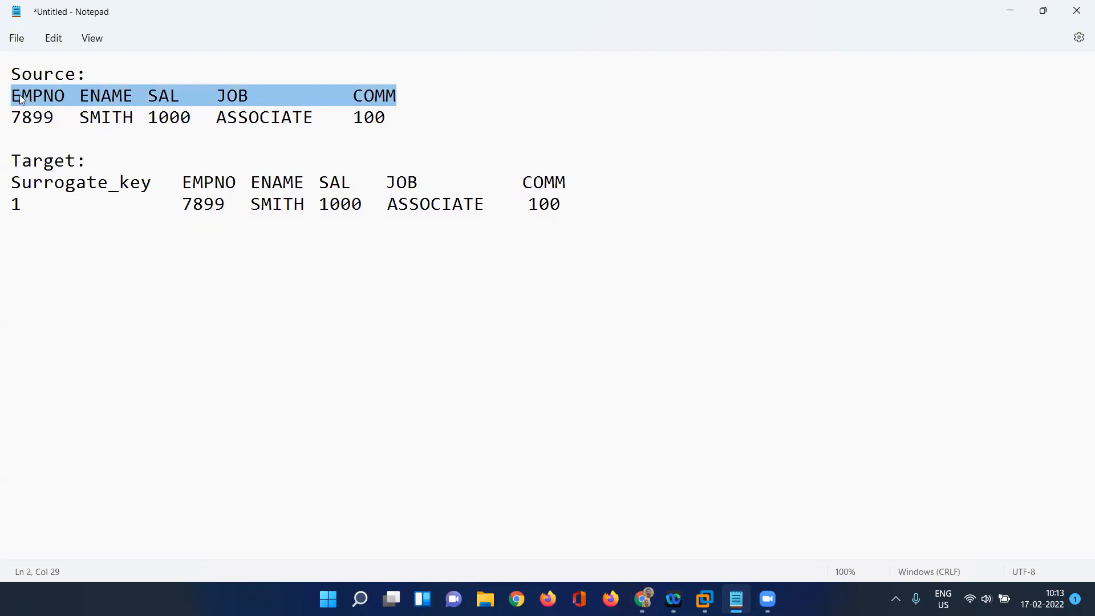
{"action": "left_click", "coordinate": [22, 97]}
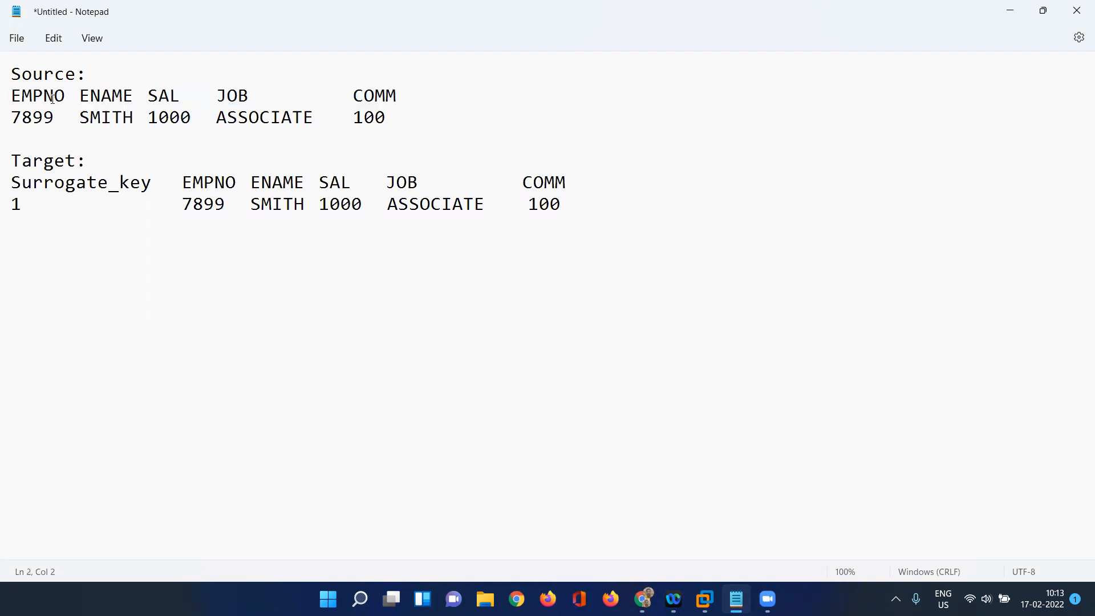
{"action": "left_click", "coordinate": [399, 102]}
{"action": "left_click", "coordinate": [390, 118]}
{"action": "left_click_drag", "start_coordinate": [390, 118], "coordinate": [10, 118]}
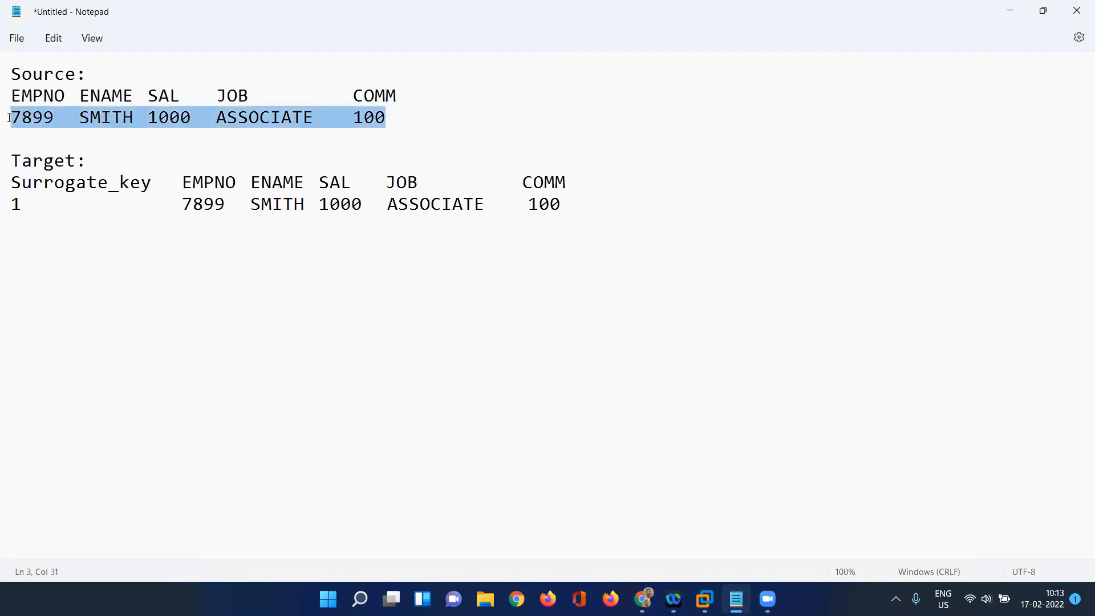
{"action": "left_click_drag", "start_coordinate": [593, 205], "coordinate": [173, 199]}
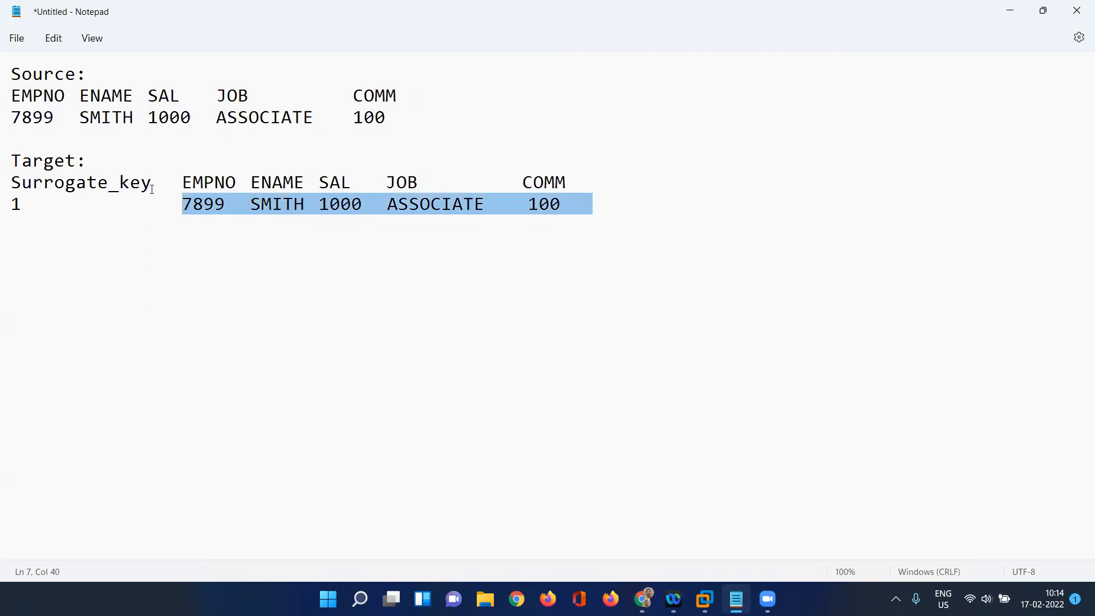
- Examine the target's Surrogate_key column and compare the SAL and JOB values between the source and target rows
{"action": "left_click", "coordinate": [151, 189]}
{"action": "left_click_drag", "start_coordinate": [152, 185], "coordinate": [10, 188]}
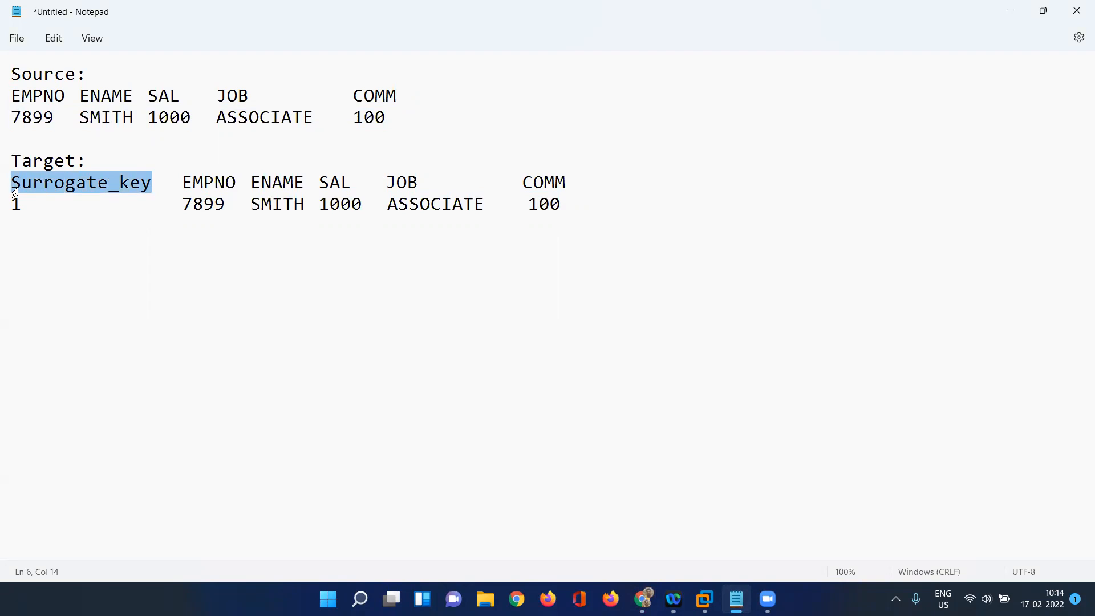
{"action": "left_click", "coordinate": [31, 184]}
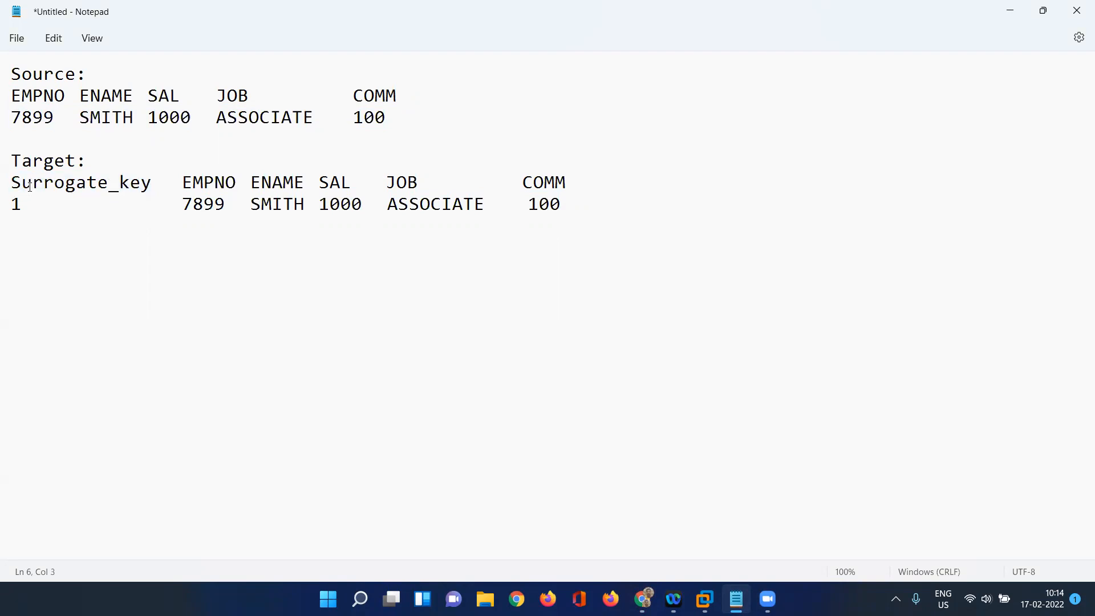
{"action": "left_click", "coordinate": [143, 185]}
{"action": "left_click_drag", "start_coordinate": [152, 184], "coordinate": [14, 189]}
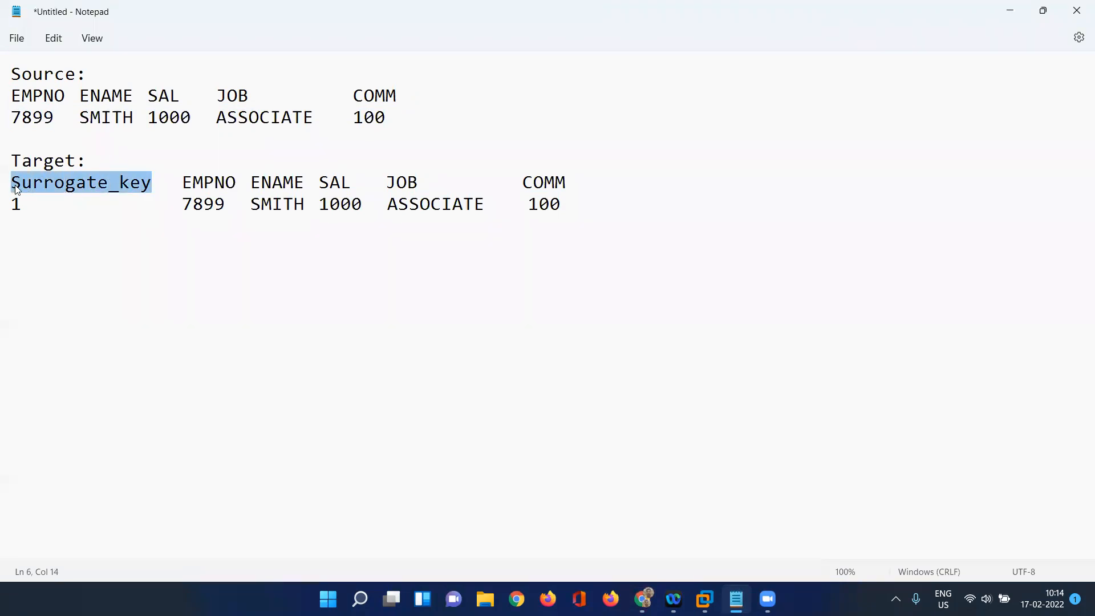
{"action": "left_click", "coordinate": [14, 187]}
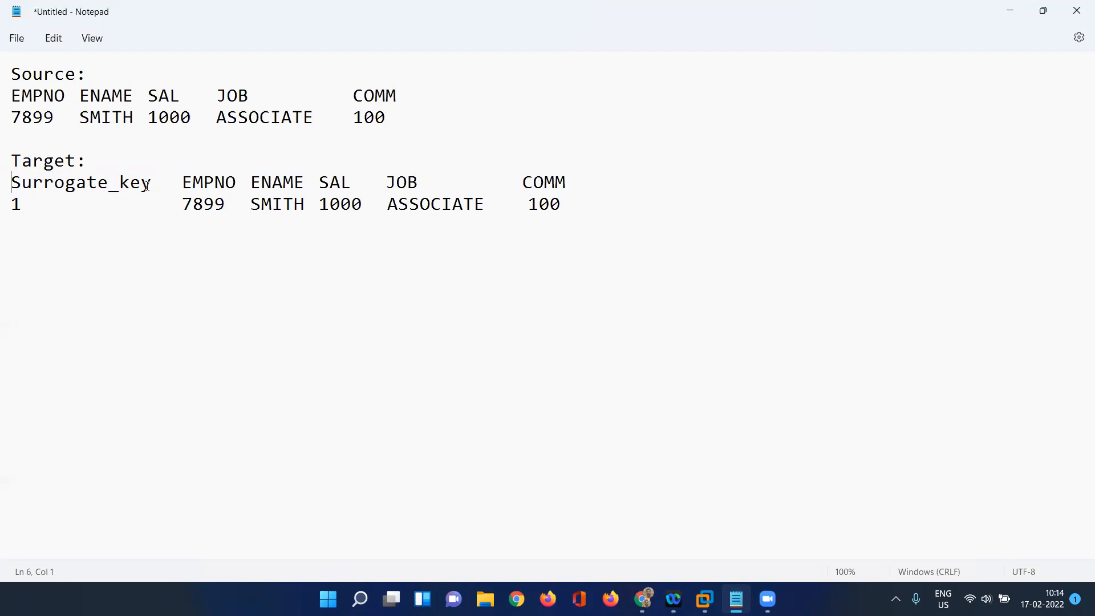
{"action": "left_click_drag", "start_coordinate": [149, 185], "coordinate": [66, 188]}
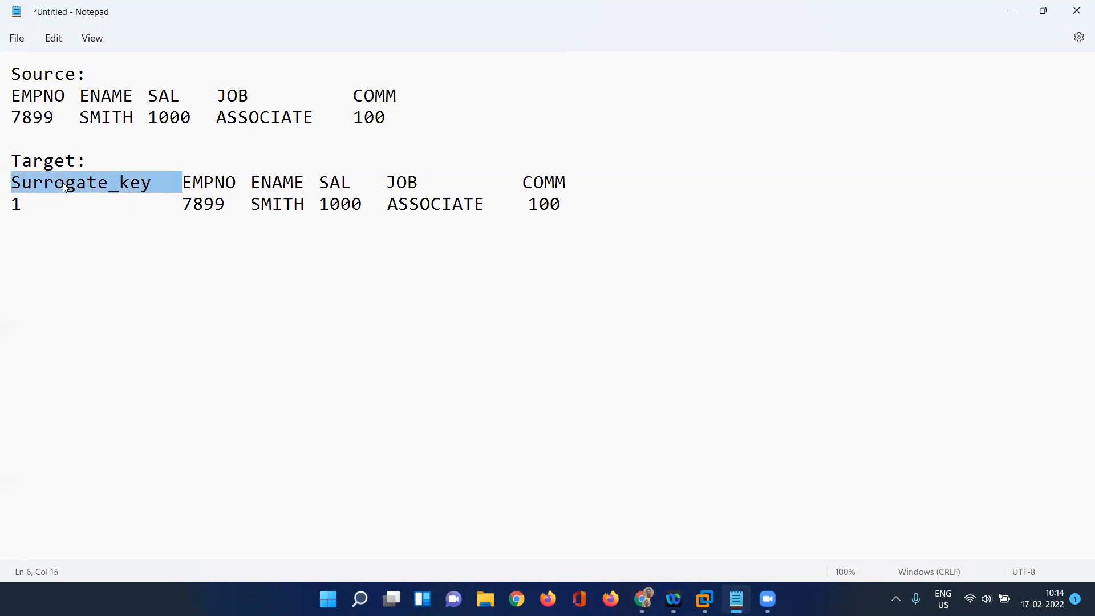
{"action": "left_click", "coordinate": [64, 186]}
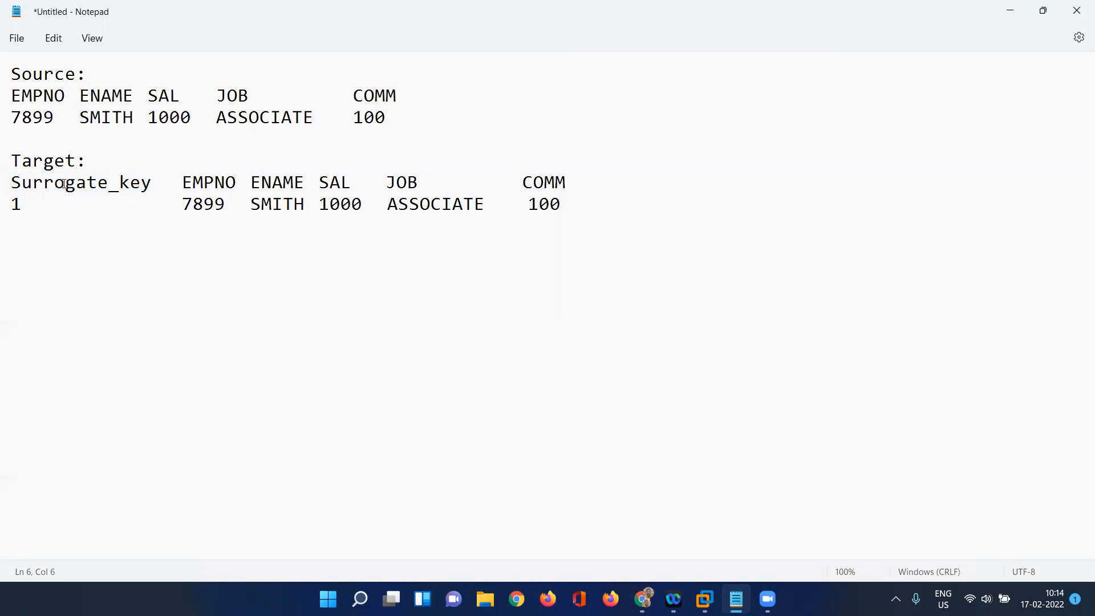
{"action": "left_click", "coordinate": [152, 183]}
{"action": "left_click_drag", "start_coordinate": [152, 183], "coordinate": [14, 181]}
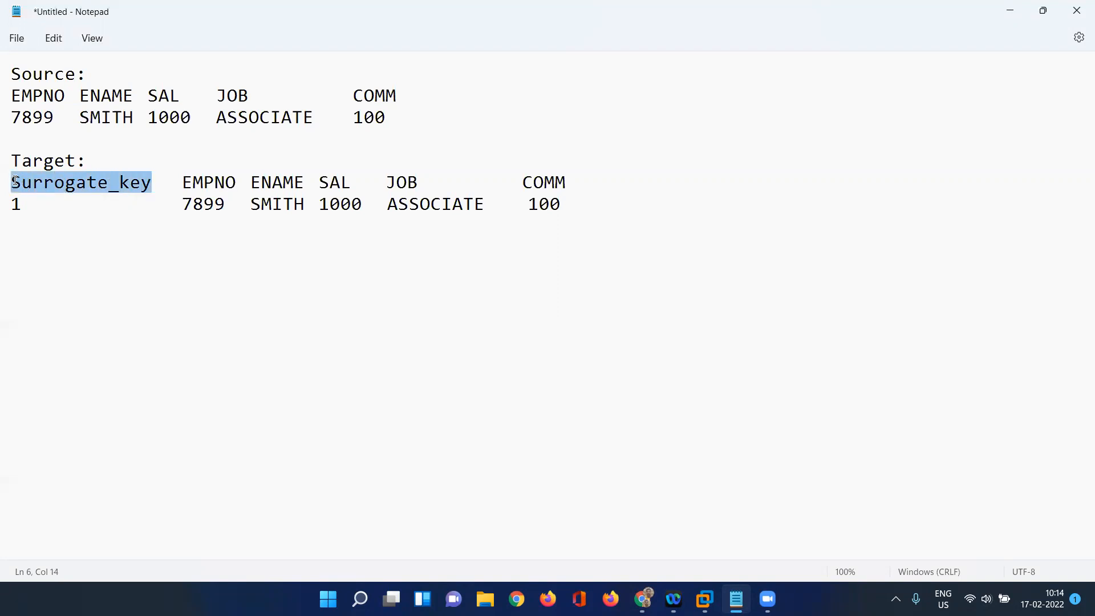
{"action": "left_click", "coordinate": [32, 184]}
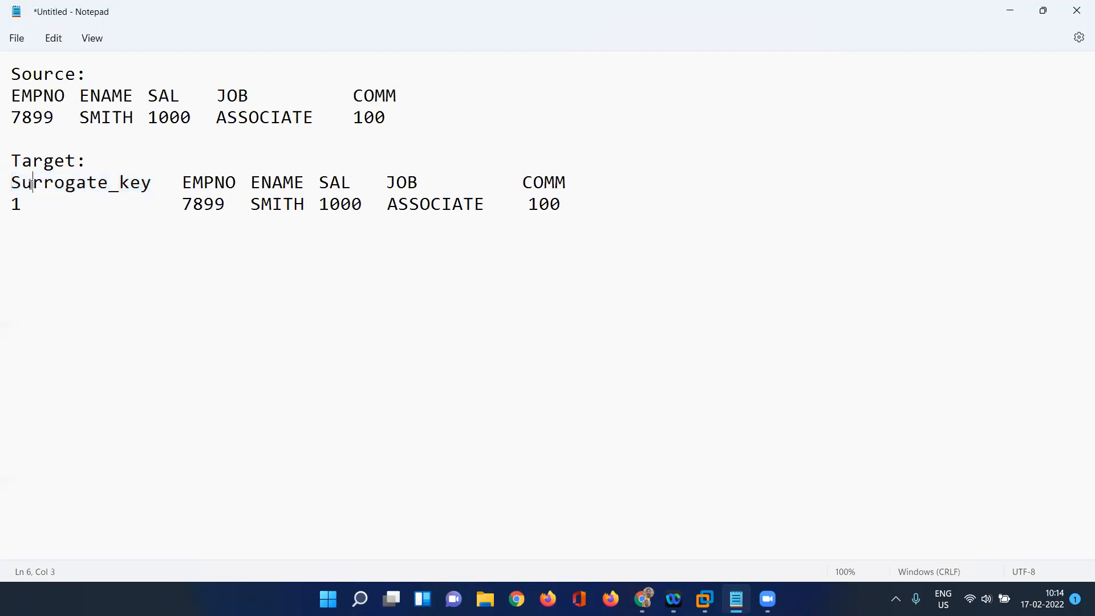
{"action": "left_click", "coordinate": [151, 182]}
{"action": "left_click", "coordinate": [191, 116]}
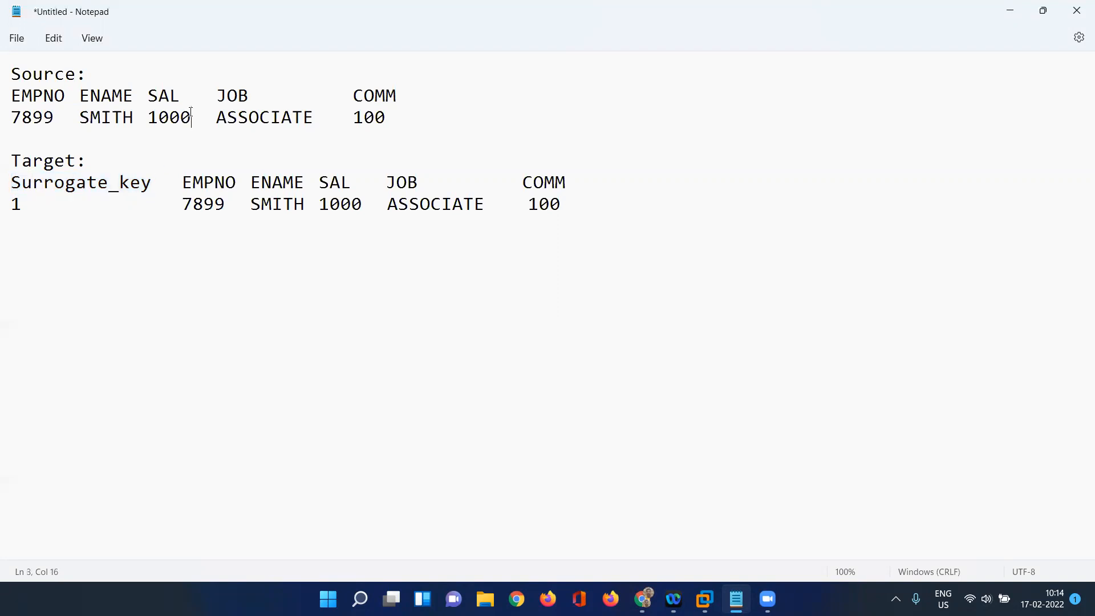
{"action": "left_click", "coordinate": [361, 203]}
{"action": "left_click", "coordinate": [322, 122]}
{"action": "left_click", "coordinate": [482, 206]}
- Change the JOB value in the source row to SR.ASSO, keeping the COMM value aligned under its heading
{"action": "left_click", "coordinate": [315, 120]}
{"action": "key", "text": "BackSpace"}
{"action": "key", "text": "BackSpace"}
{"action": "key", "text": "BackSpace"}
{"action": "key", "text": "BackSpace"}
{"action": "key", "text": "BackSpace"}
{"action": "key", "text": "BackSpace"}
{"action": "key", "text": "BackSpace"}
{"action": "key", "text": "BackSpace"}
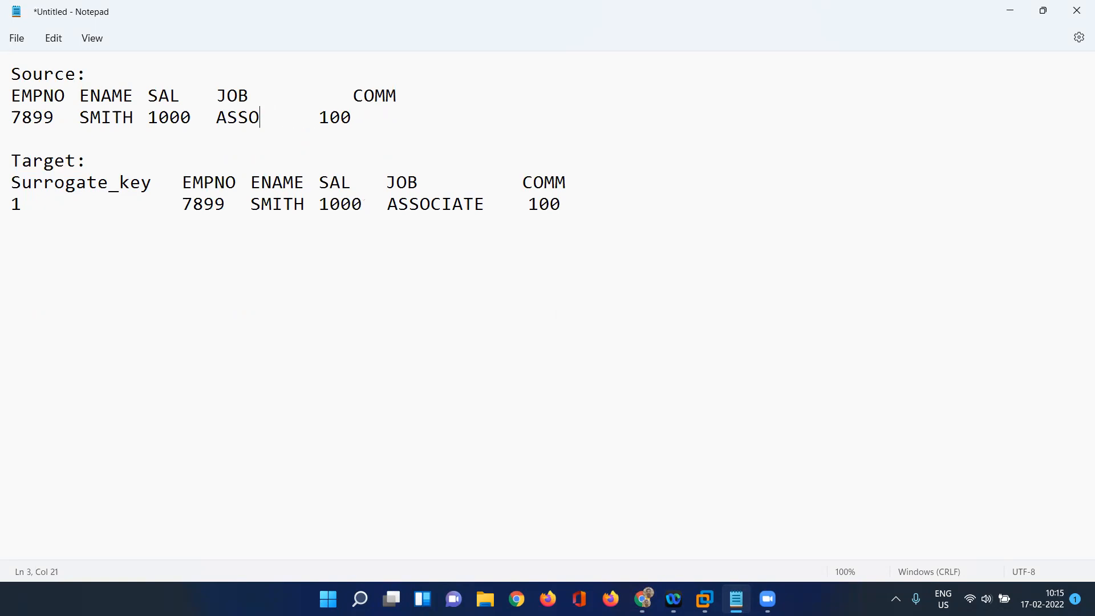
{"action": "key", "text": "BackSpace"}
{"action": "type", "text": "SR.AC"}
{"action": "key", "text": "BackSpace"}
{"action": "type", "text": "SSO"}
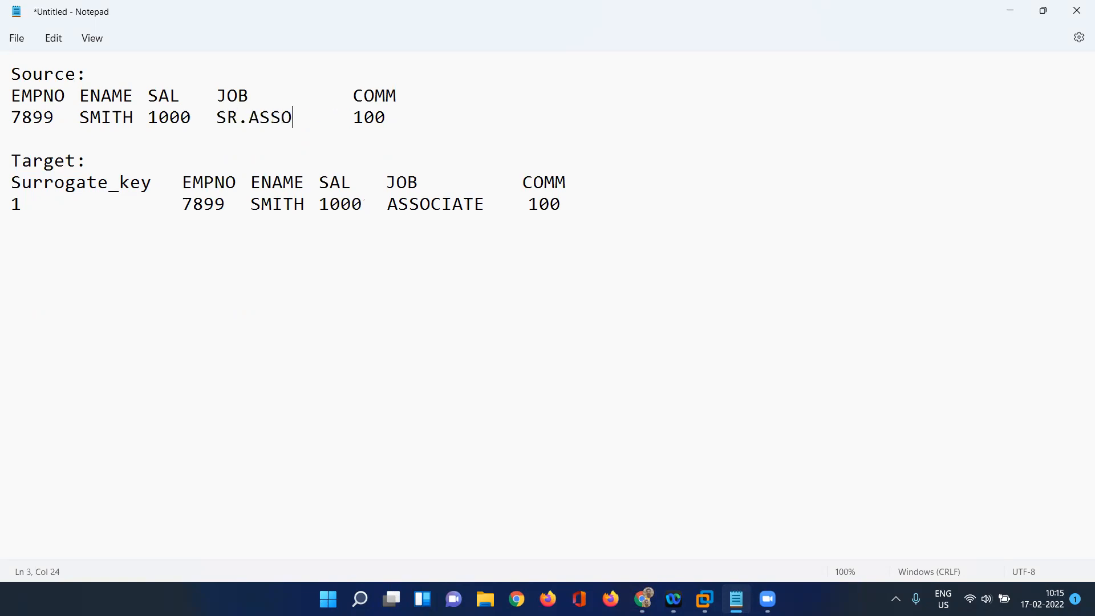
- Change the SAL value in the source row to 2000
{"action": "left_click", "coordinate": [192, 117]}
{"action": "key", "text": "BackSpace"}
{"action": "key", "text": "BackSpace"}
{"action": "key", "text": "BackSpace"}
{"action": "key", "text": "BackSpace"}
{"action": "type", "text": "20"}
{"action": "type", "text": "00"}
- Change the SAL value in the target row to 200
{"action": "left_click", "coordinate": [363, 207]}
{"action": "key", "text": "BackSpace"}
{"action": "key", "text": "BackSpace"}
{"action": "key", "text": "BackSpace"}
{"action": "key", "text": "BackSpace"}
{"action": "type", "text": "200"}
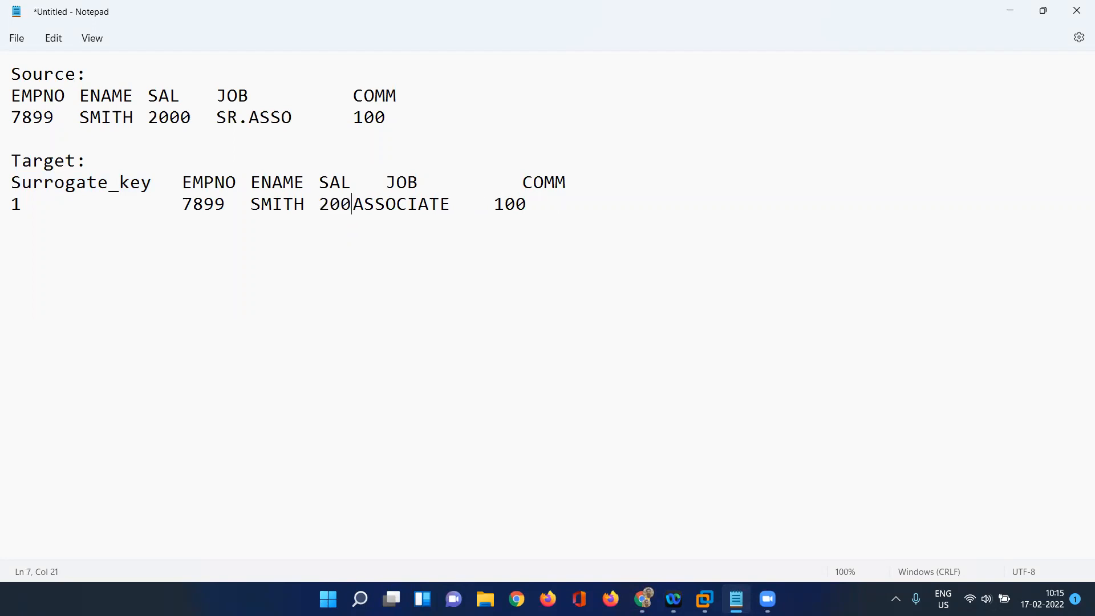
- Prefix the target row's JOB value so it reads SR.ASSOCIATE, spaced apart from the SAL value
{"action": "key", "text": "Tab"}
{"action": "type", "text": "SR"}
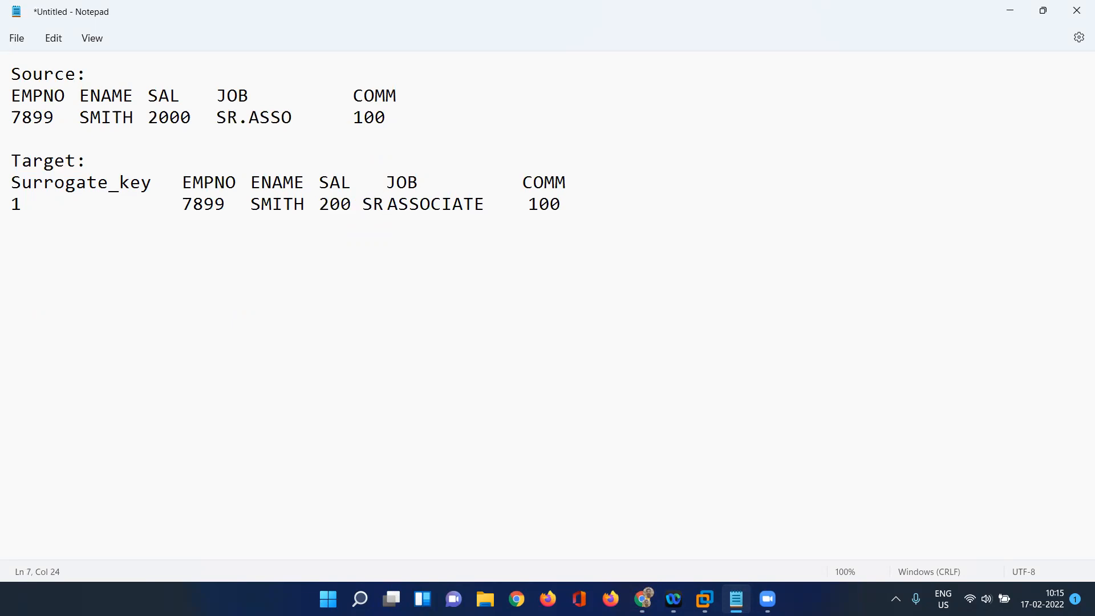
{"action": "type", "text": "."}
{"action": "key", "text": "Right"}
{"action": "key", "text": "BackSpace"}
{"action": "key", "text": "Left"}
{"action": "key", "text": "Left"}
{"action": "key", "text": "Left"}
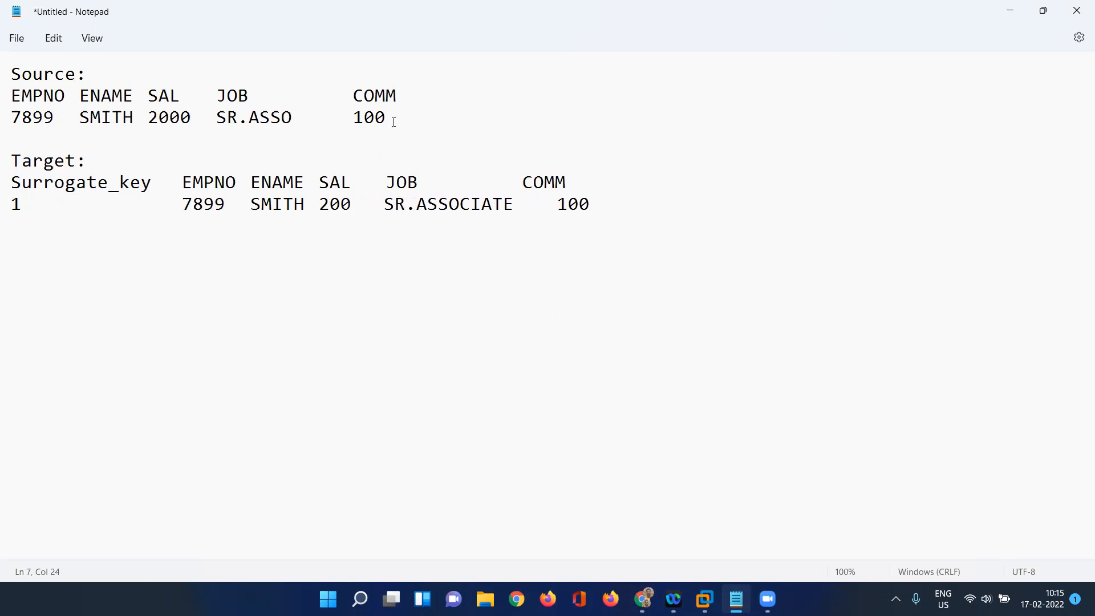
- Review the target header and its updated row, including the Surrogate_key column
{"action": "left_click_drag", "start_coordinate": [601, 210], "coordinate": [5, 187]}
{"action": "left_click", "coordinate": [169, 194]}
{"action": "left_click_drag", "start_coordinate": [593, 204], "coordinate": [14, 188]}
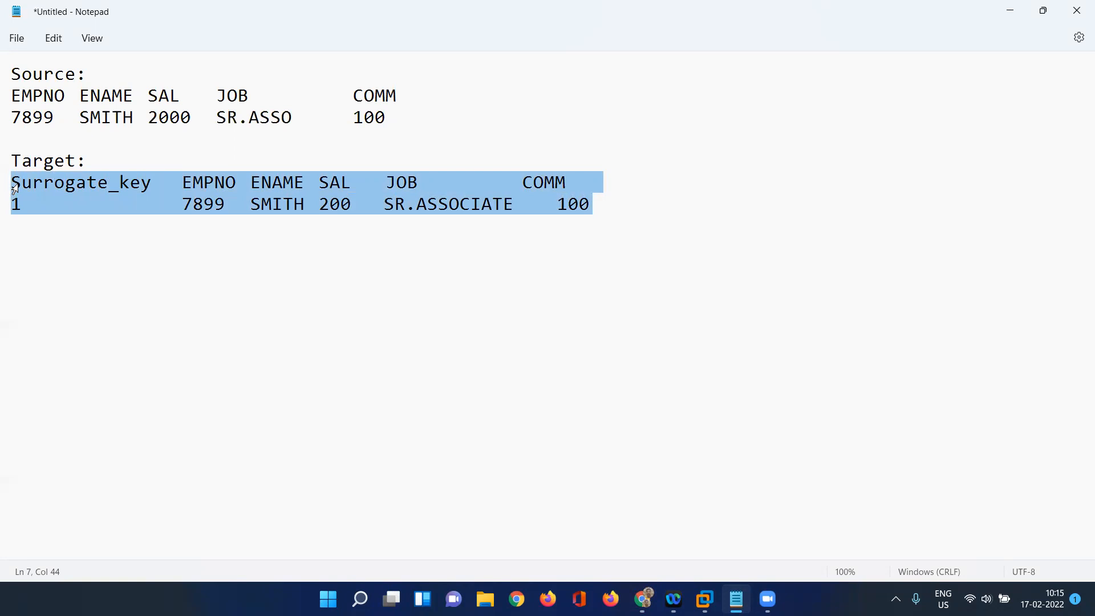
{"action": "left_click", "coordinate": [55, 182]}
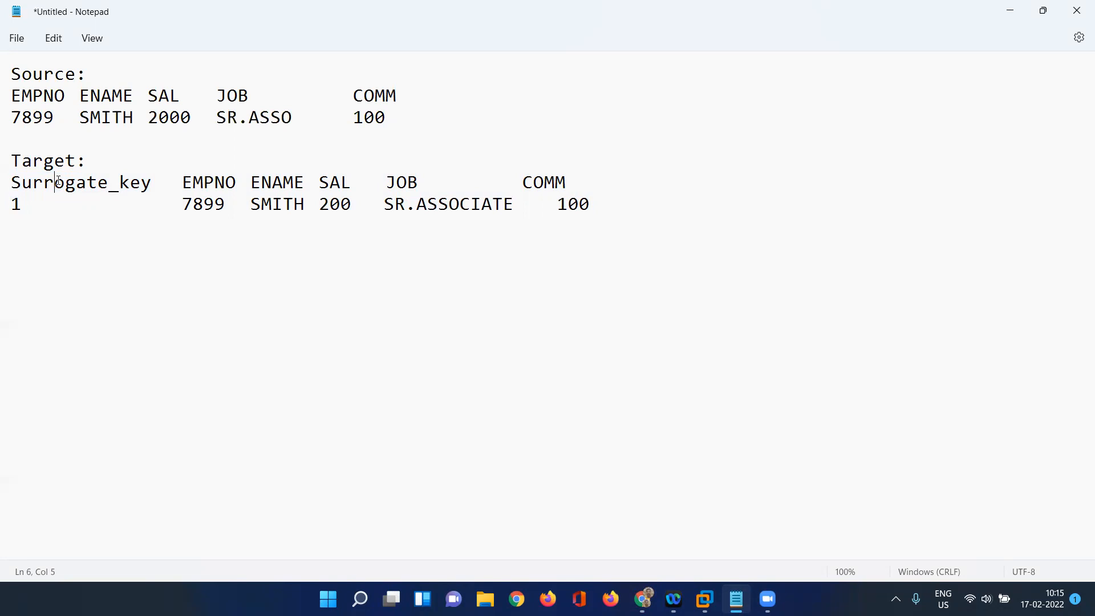
{"action": "left_click", "coordinate": [610, 204]}
- Switch to Informatica PowerCenter Designer and examine the m_scd_type_1_Implementation mapping from the EMP source through the lookup to the targets
{"action": "mouse_move", "coordinate": [705, 599]}
{"action": "left_click", "coordinate": [773, 483]}
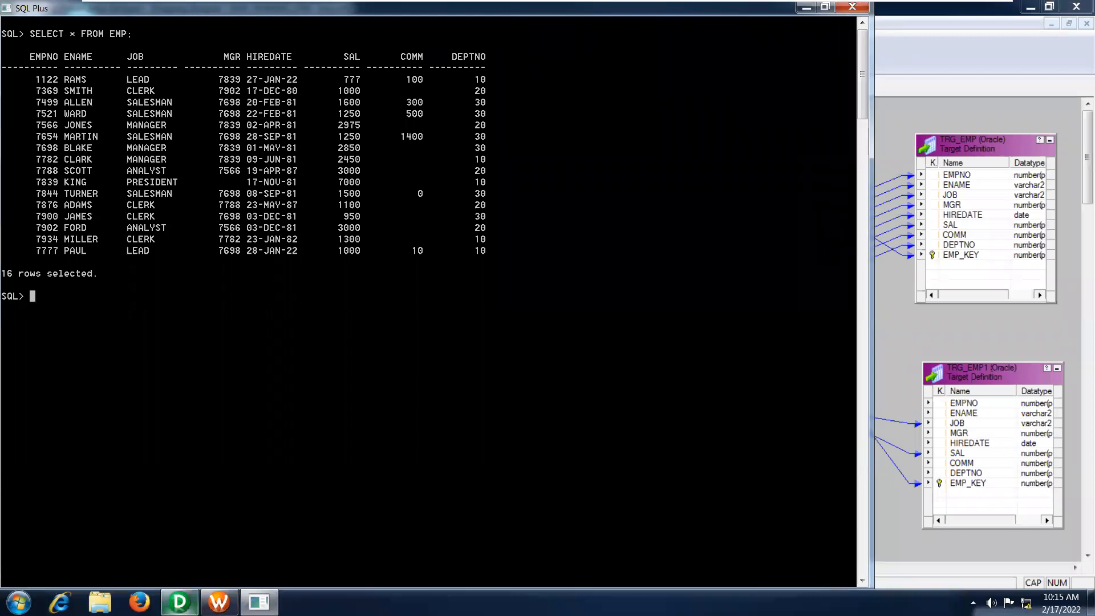
{"action": "left_click", "coordinate": [180, 602]}
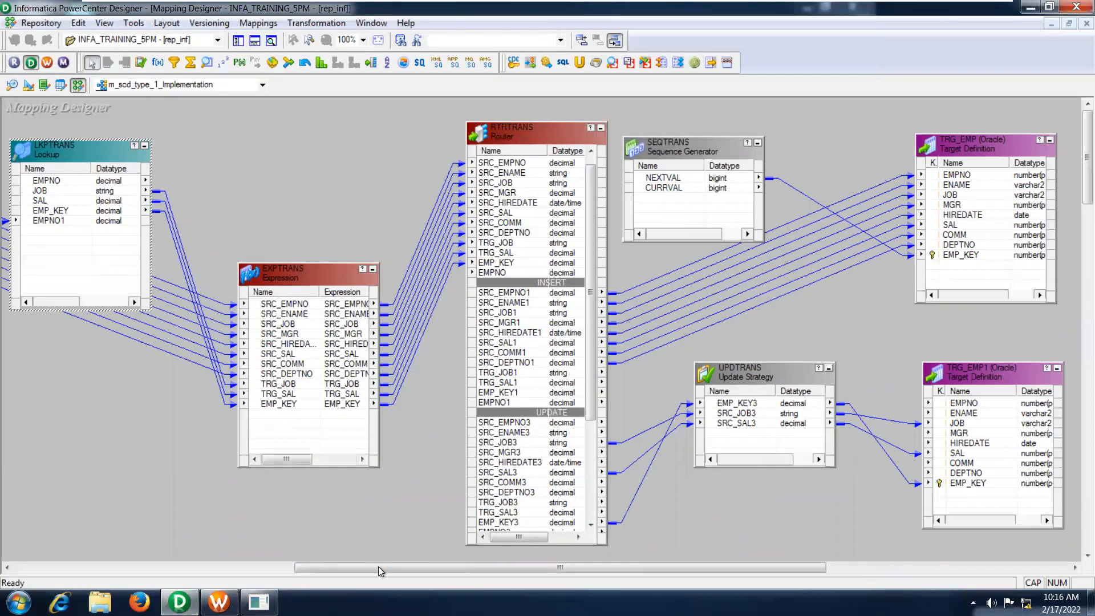
{"action": "left_click_drag", "start_coordinate": [380, 570], "coordinate": [114, 569]}
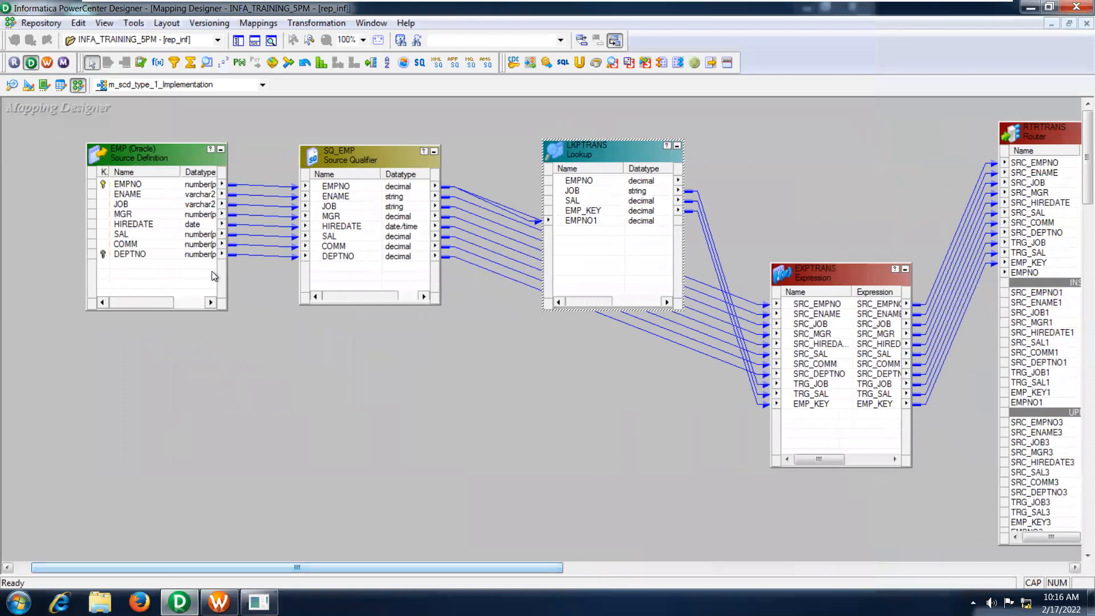
{"action": "left_click", "coordinate": [166, 160]}
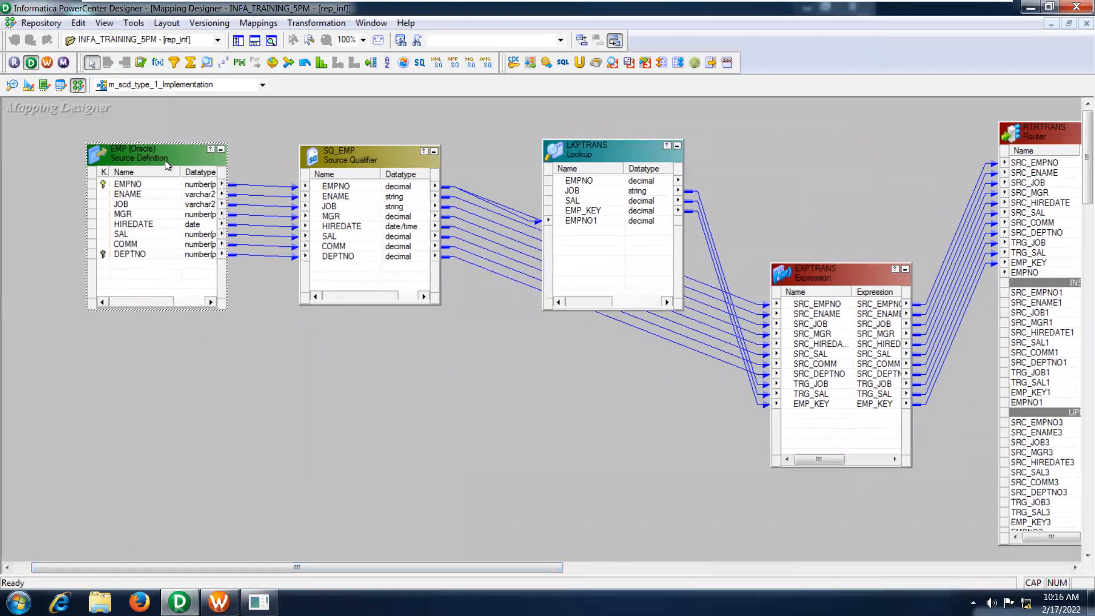
{"action": "left_click", "coordinate": [340, 162]}
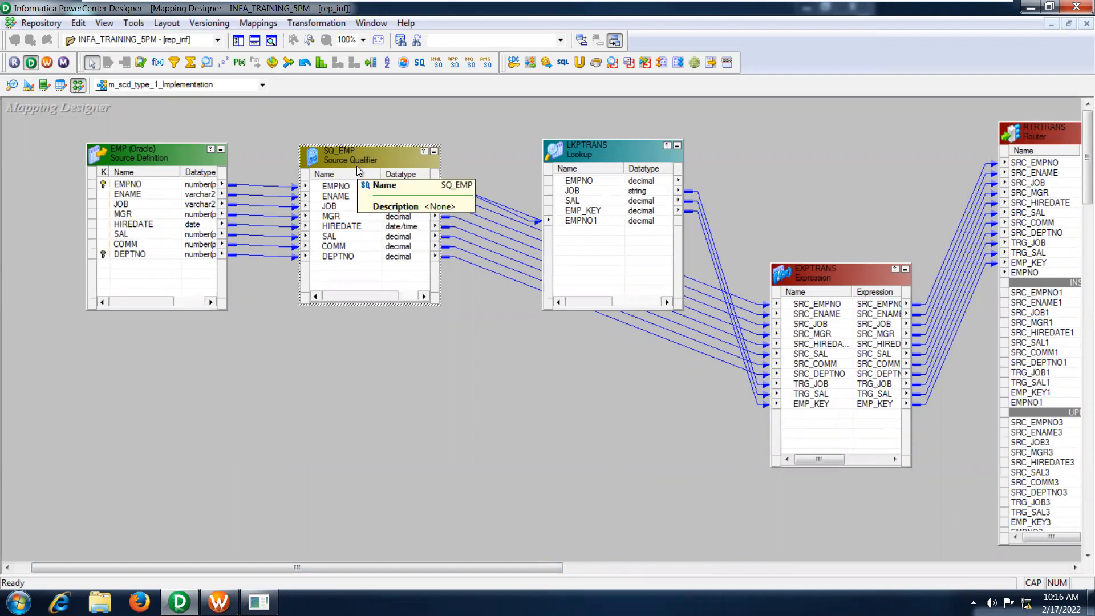
{"action": "left_click", "coordinate": [342, 214]}
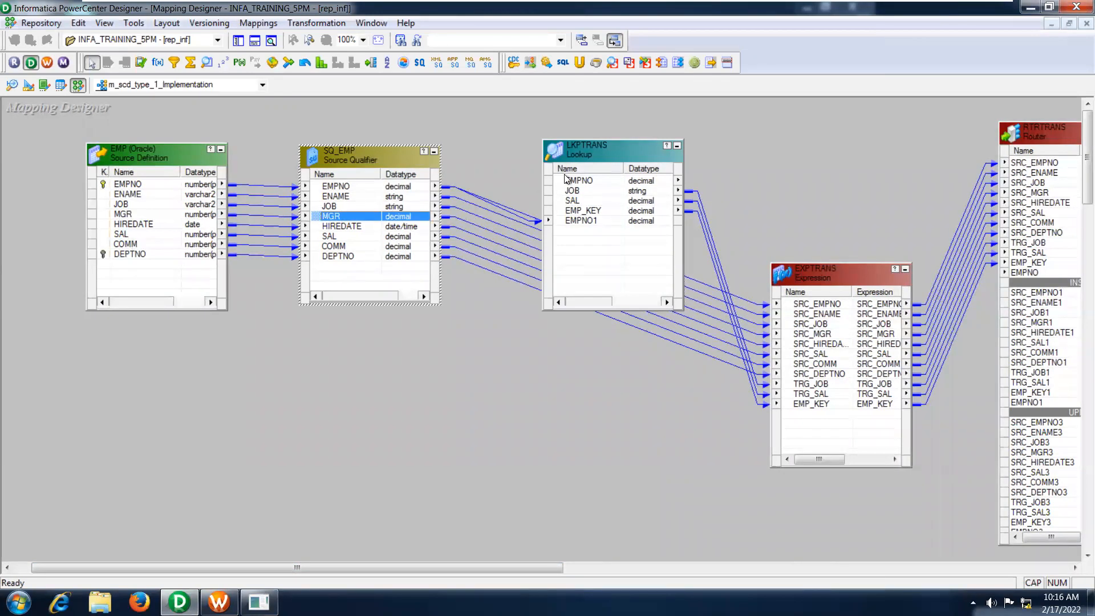
{"action": "left_click", "coordinate": [597, 156]}
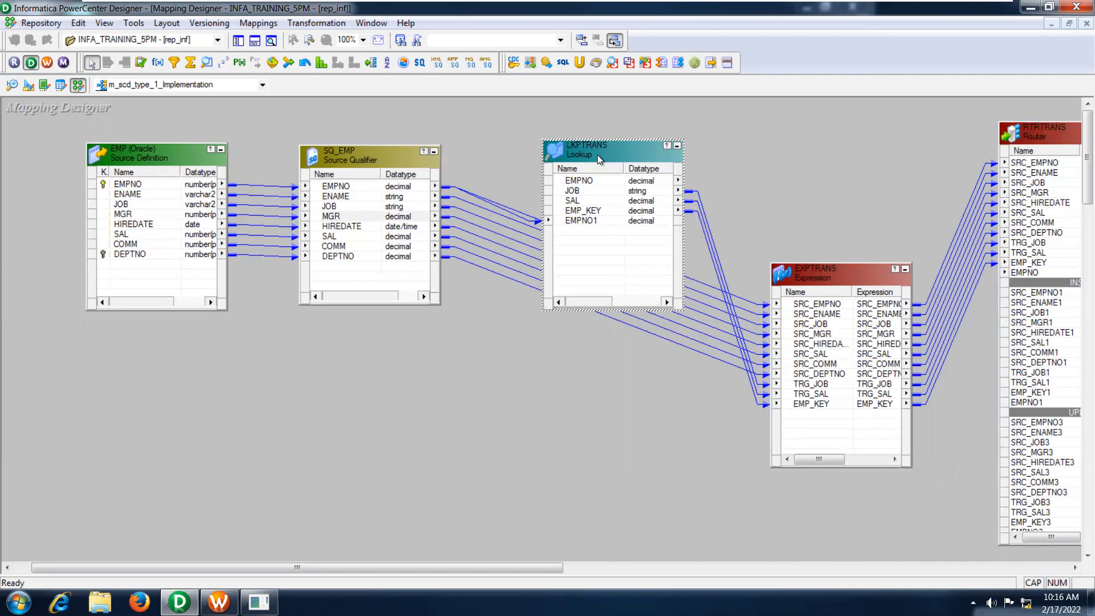
{"action": "left_click_drag", "start_coordinate": [327, 566], "coordinate": [698, 536]}
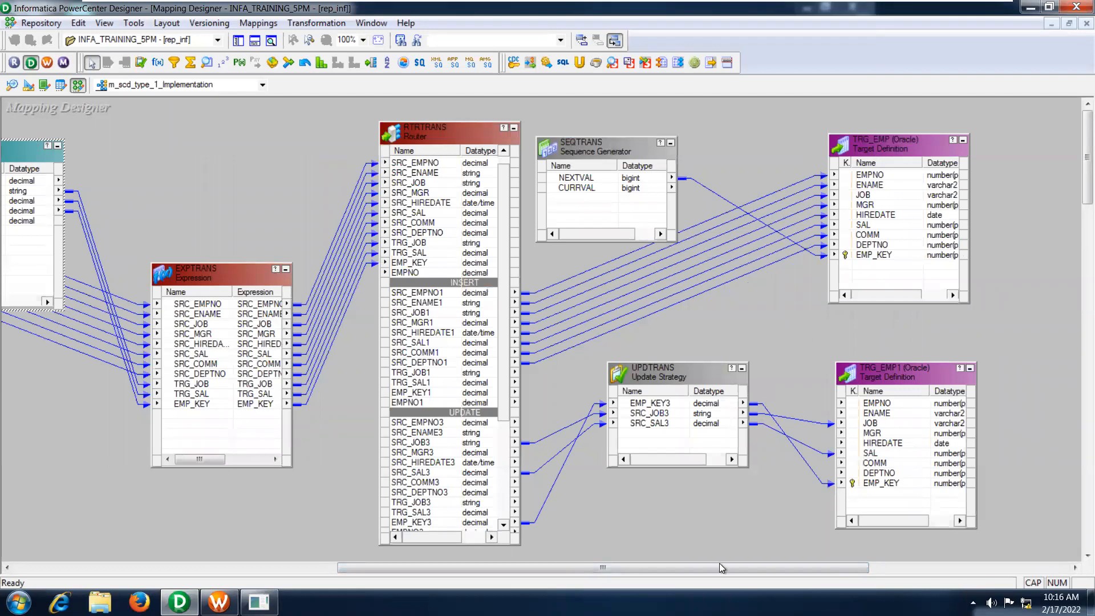
{"action": "left_click_drag", "start_coordinate": [718, 567], "coordinate": [553, 566]}
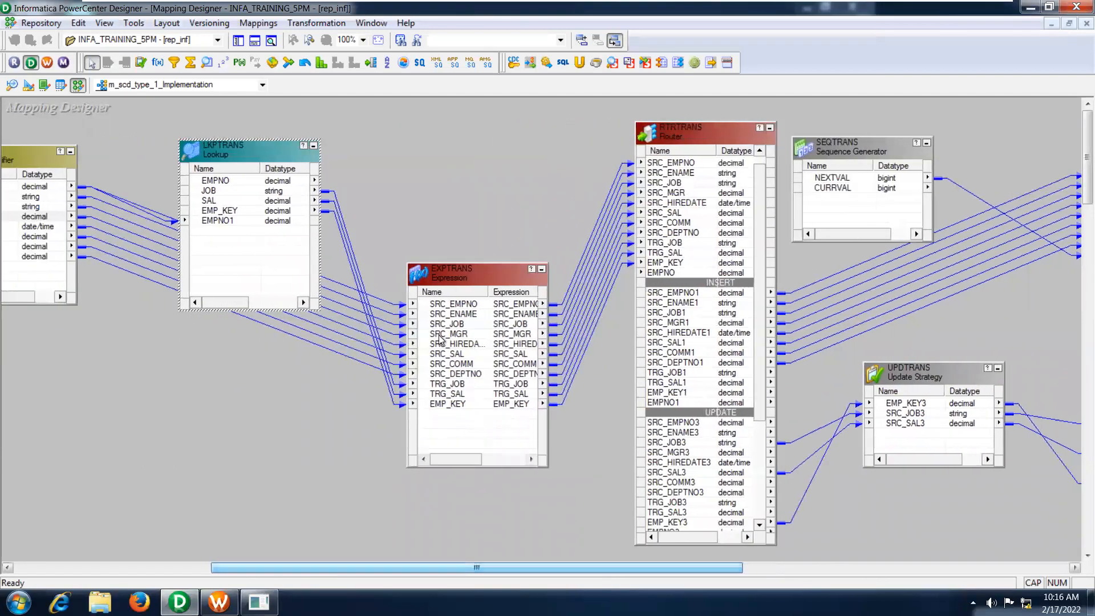
- Review the LKPTRANS lookup's condition, connection information and multiple-match policy options, keeping Use Any Value, and close its settings
{"action": "double_click", "coordinate": [257, 165]}
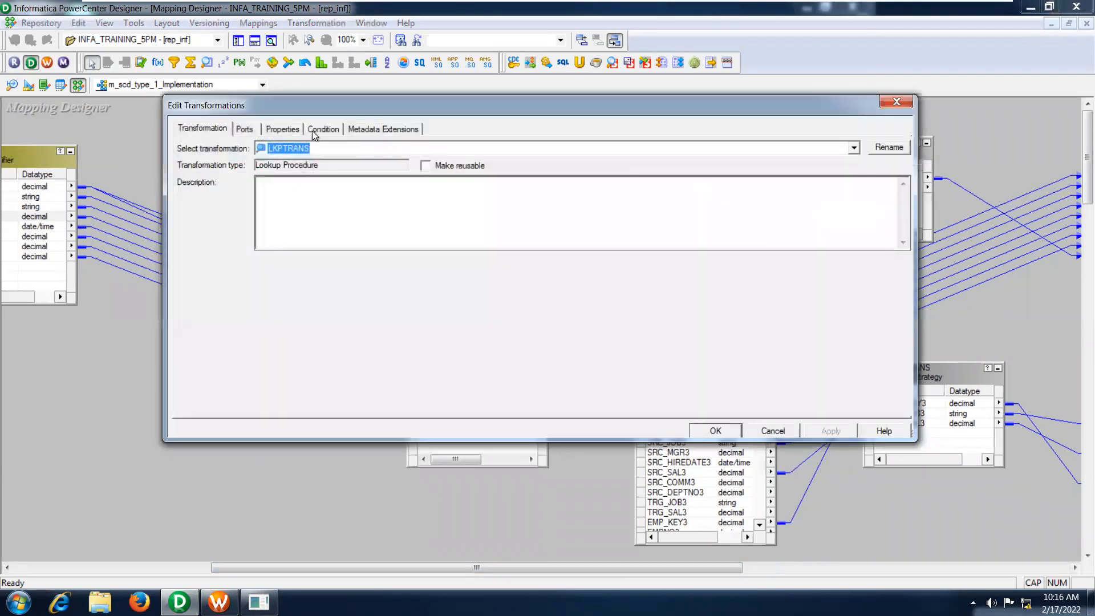
{"action": "left_click", "coordinate": [317, 128]}
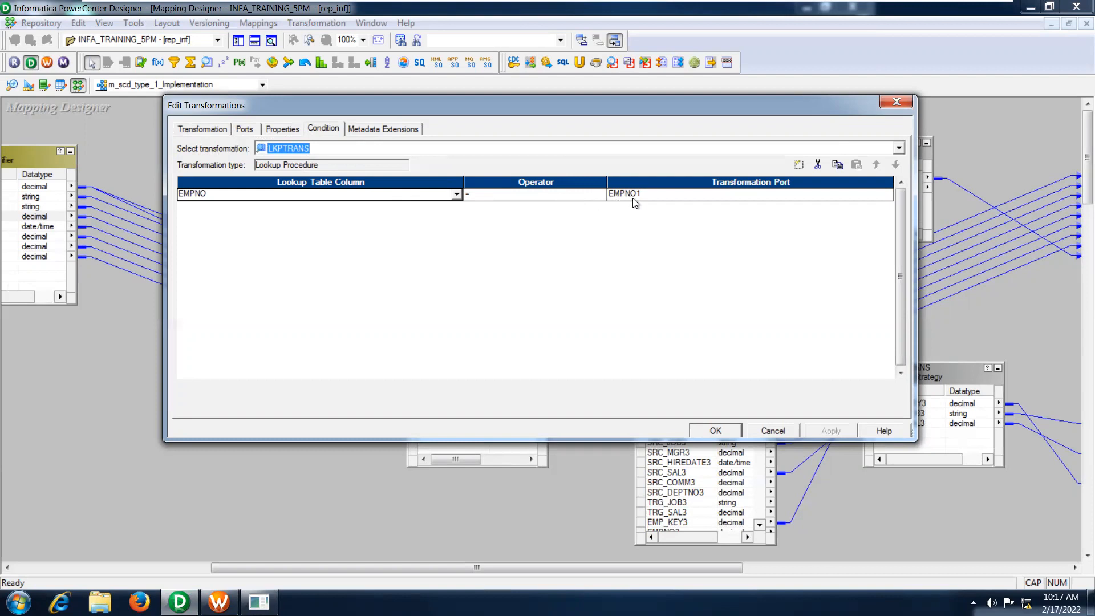
{"action": "left_click", "coordinate": [288, 132]}
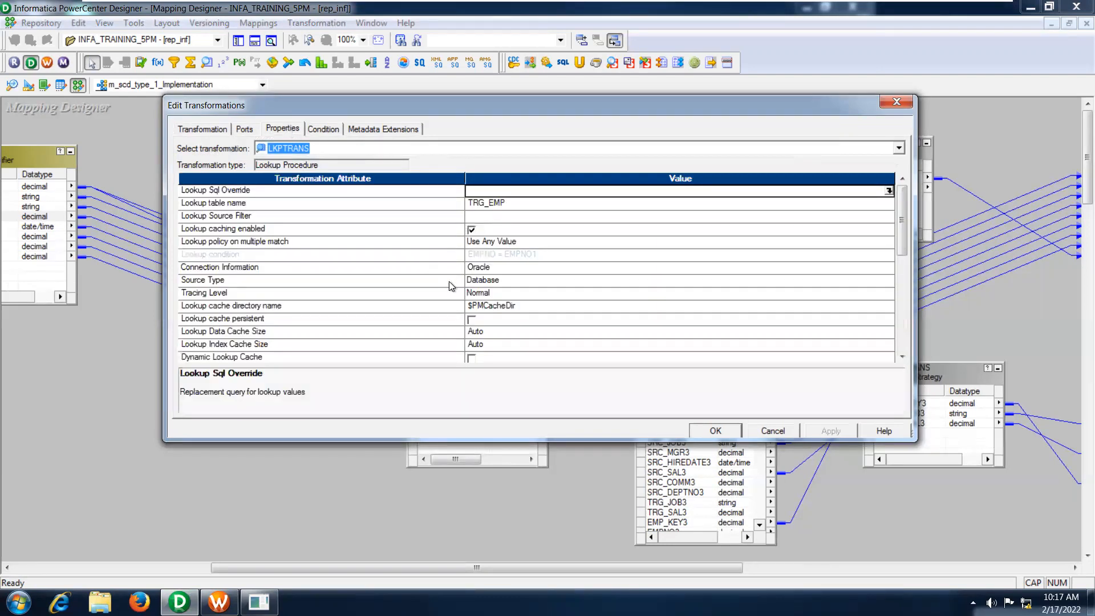
{"action": "left_click", "coordinate": [340, 272]}
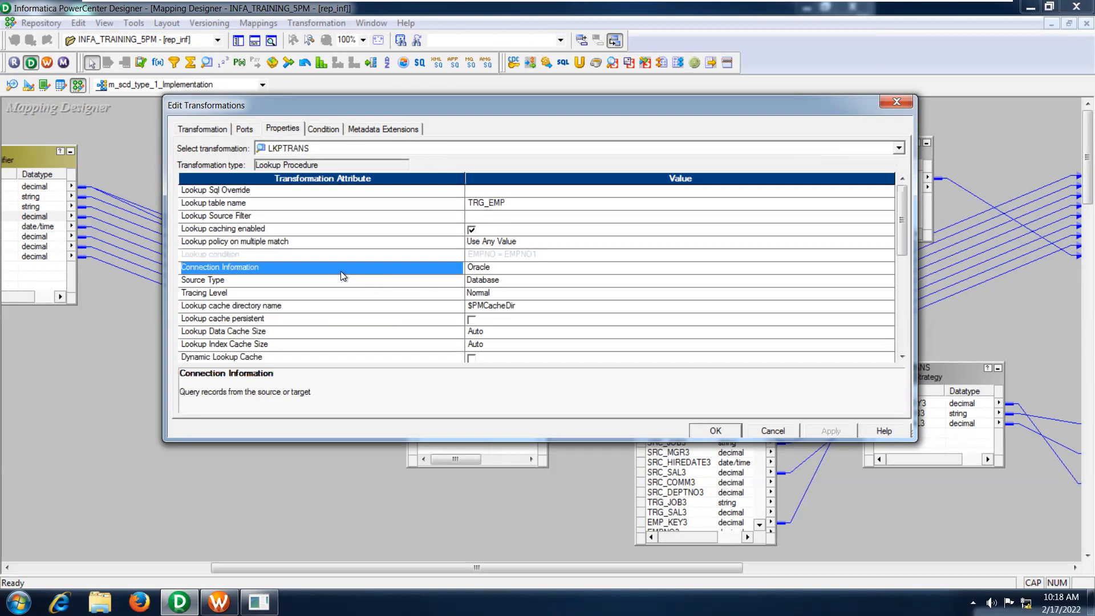
{"action": "left_click", "coordinate": [494, 268]}
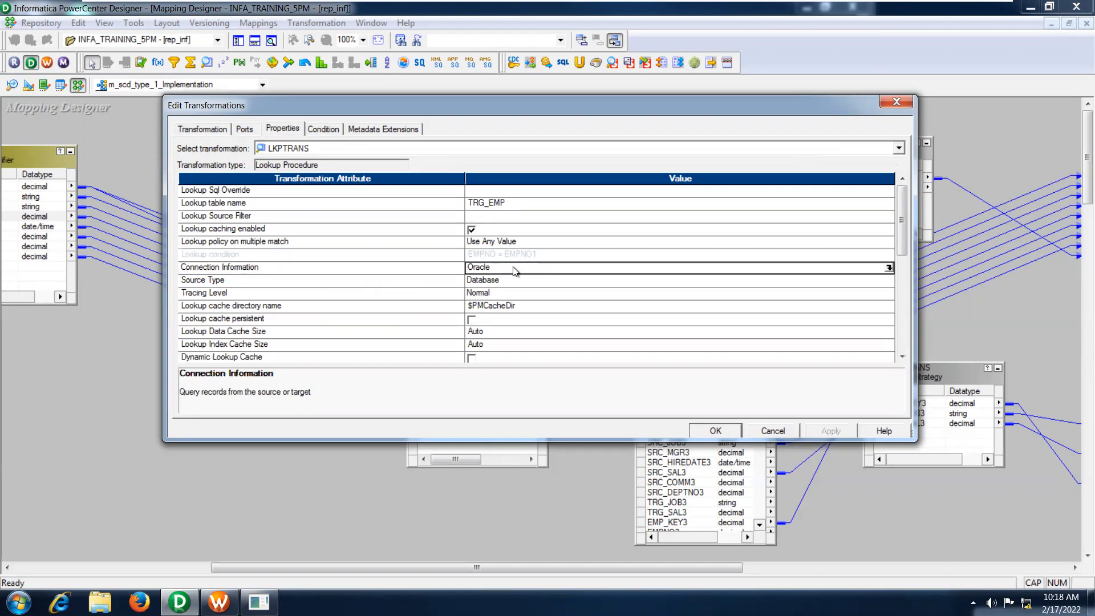
{"action": "left_click", "coordinate": [539, 242]}
{"action": "left_click", "coordinate": [539, 241]}
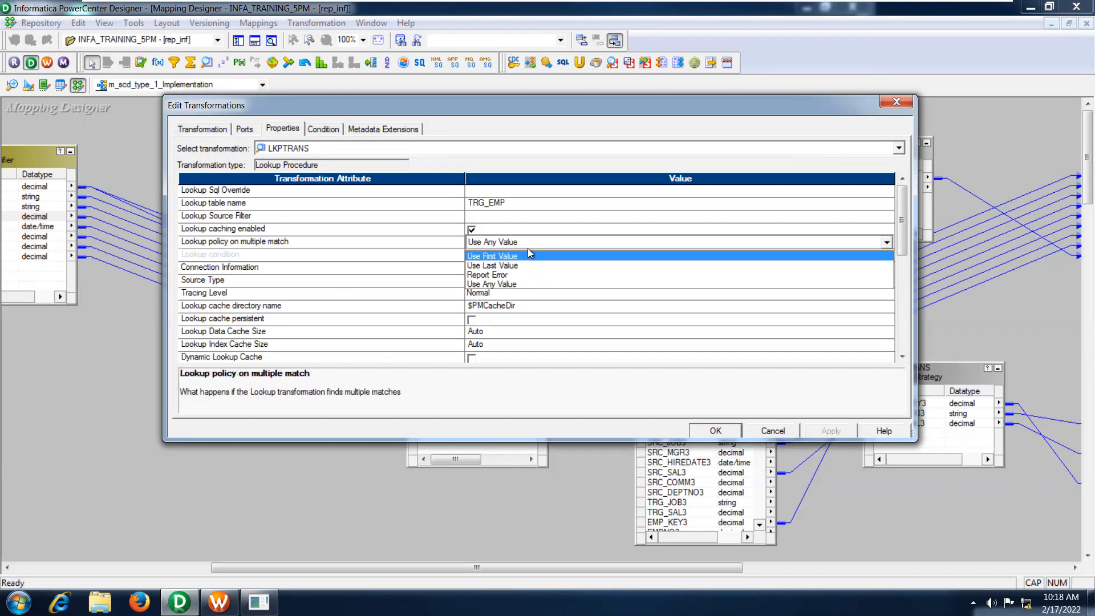
{"action": "left_click", "coordinate": [528, 245]}
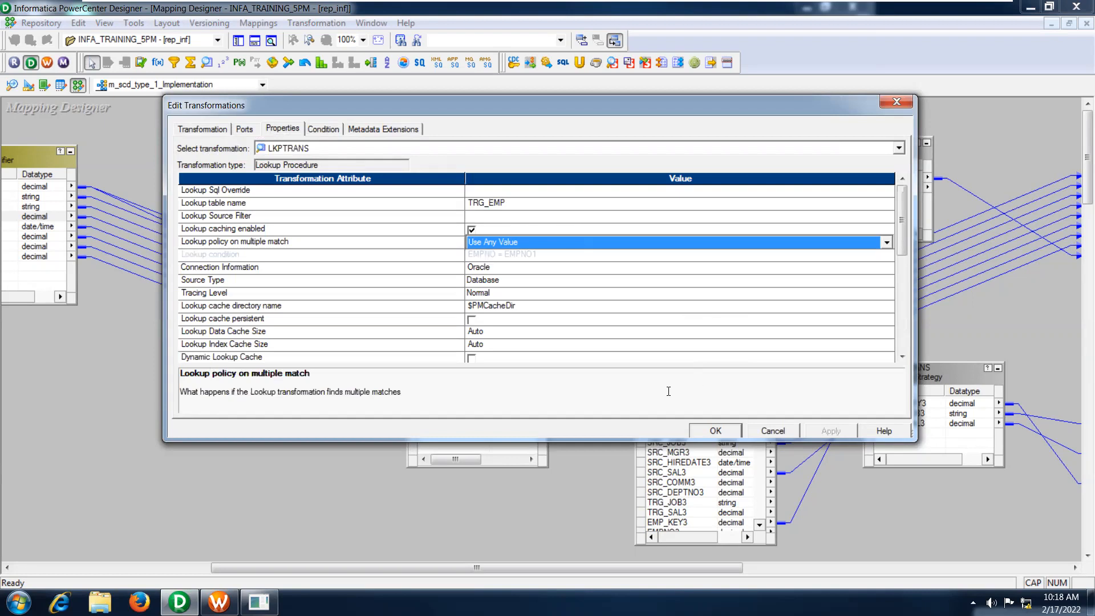
{"action": "left_click", "coordinate": [716, 431]}
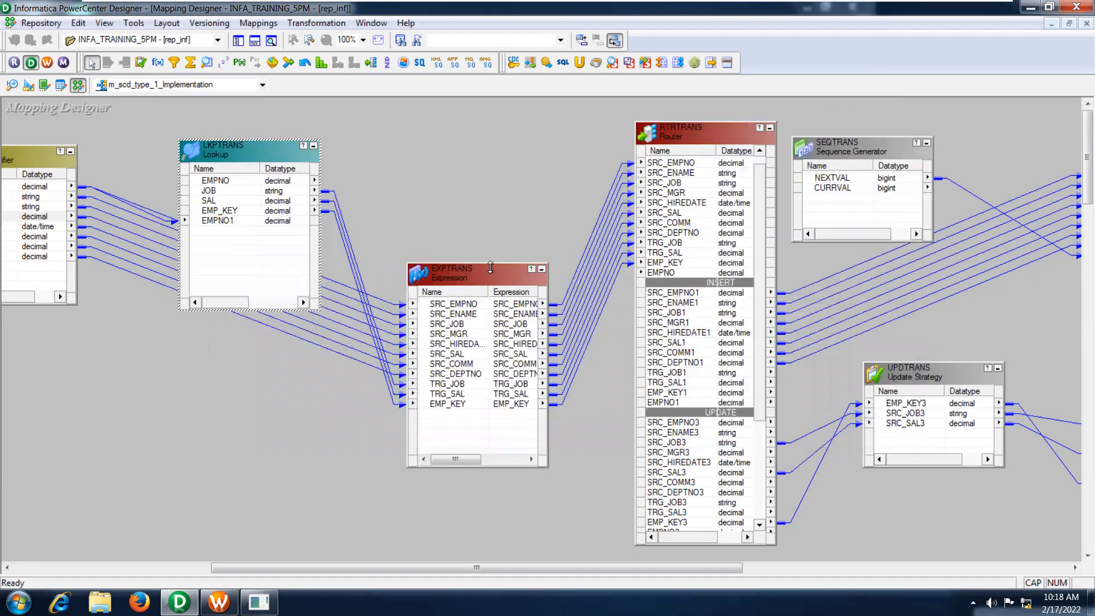
- Examine the source ports from SRC_EMPNO through SRC_DEPTNO in the EXPTRANS expression transformation
{"action": "right_click", "coordinate": [488, 228]}
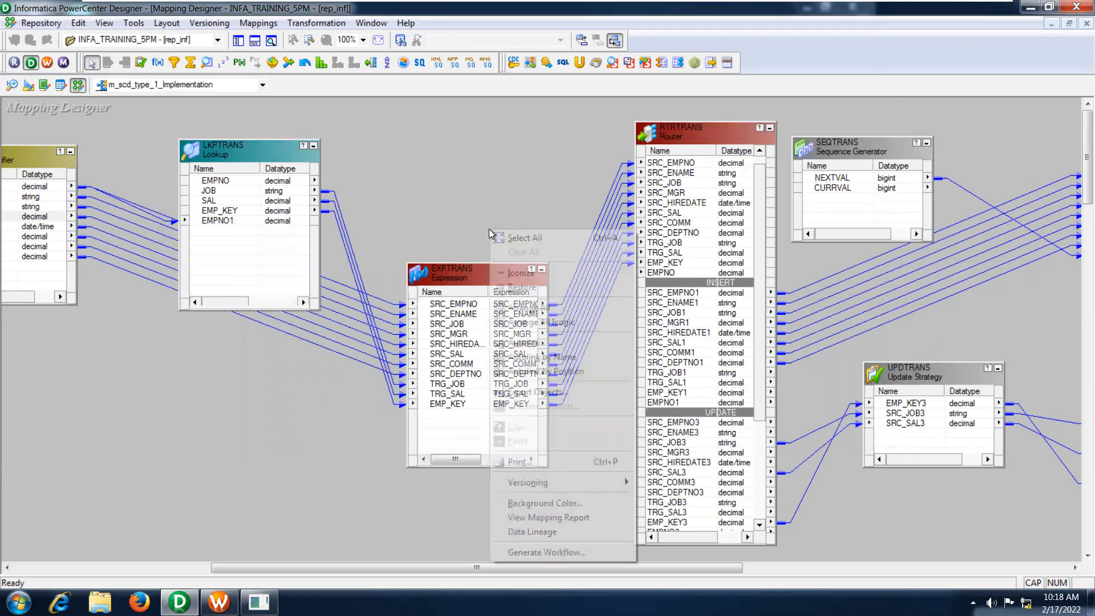
{"action": "left_click", "coordinate": [453, 269]}
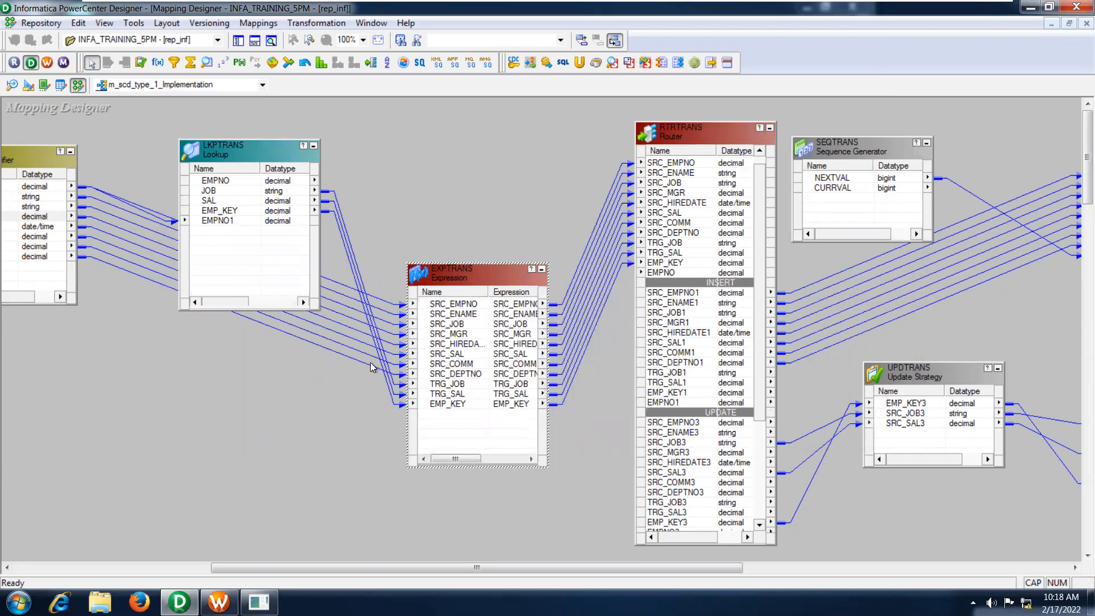
{"action": "left_click", "coordinate": [448, 307]}
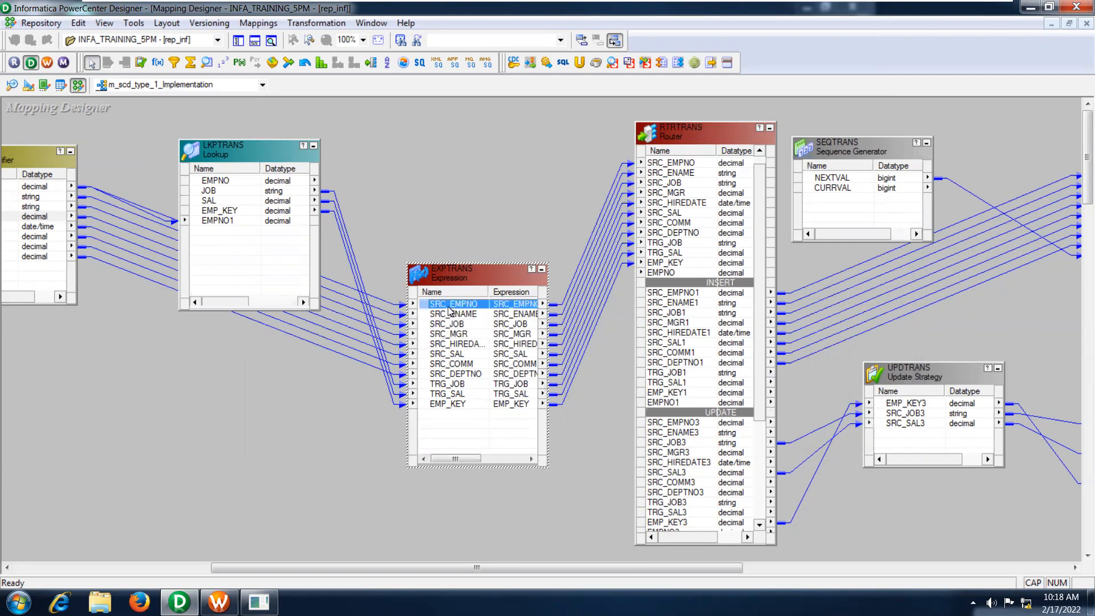
{"action": "key", "text": "shift+Down"}
{"action": "key", "text": "shift+Down"}
{"action": "key", "text": "shift+Down"}
{"action": "key", "text": "shift+Down"}
{"action": "key", "text": "shift+Down"}
{"action": "key", "text": "shift+Down"}
{"action": "key", "text": "shift+Down"}
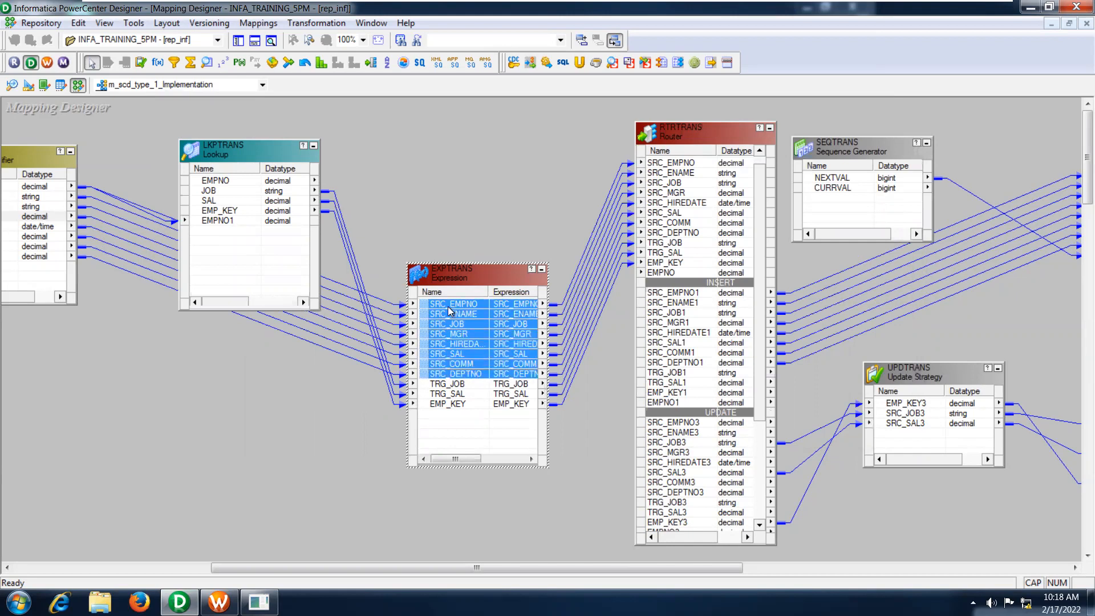
{"action": "left_click", "coordinate": [448, 308]}
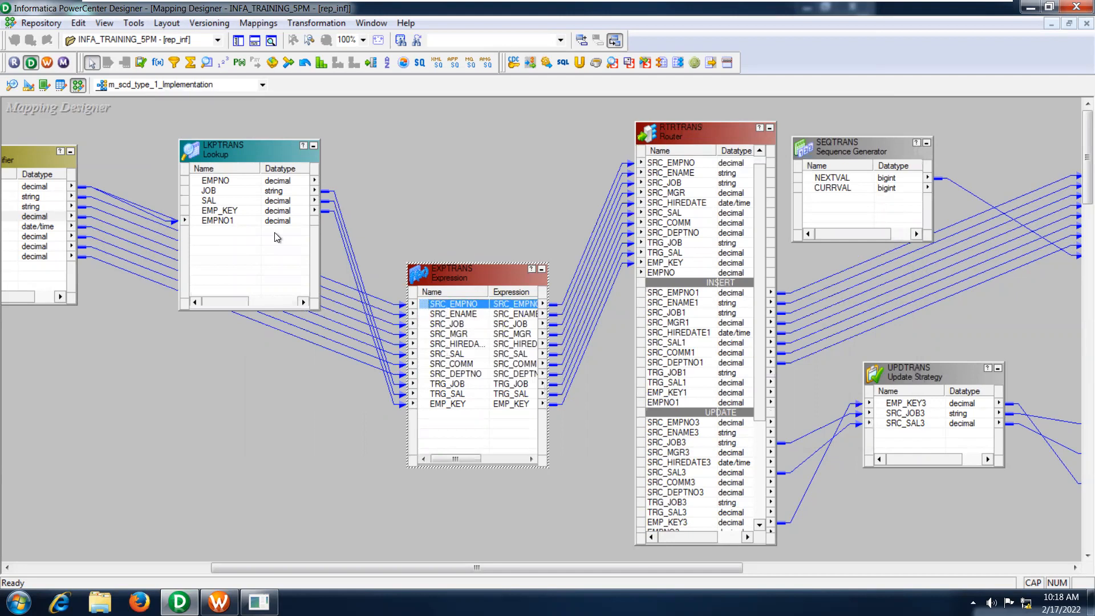
- Compare the SAL and EMP_KEY ports of the LKPTRANS lookup with the TRG_JOB and TRG_SAL ports in EXPTRANS
{"action": "left_click", "coordinate": [238, 201]}
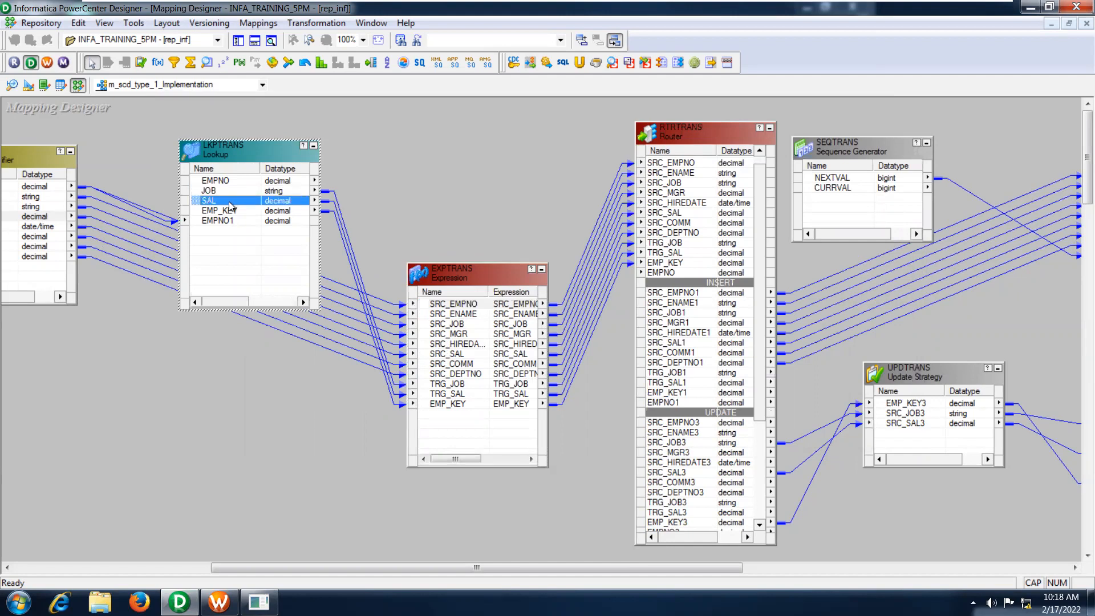
{"action": "left_click", "coordinate": [230, 211]}
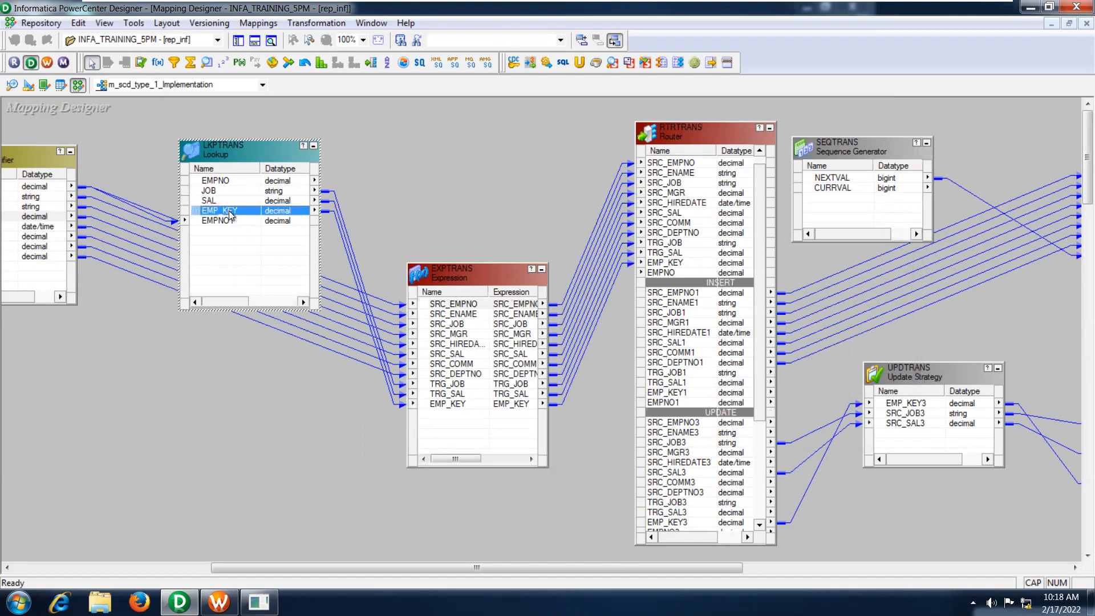
{"action": "left_click", "coordinate": [447, 383]}
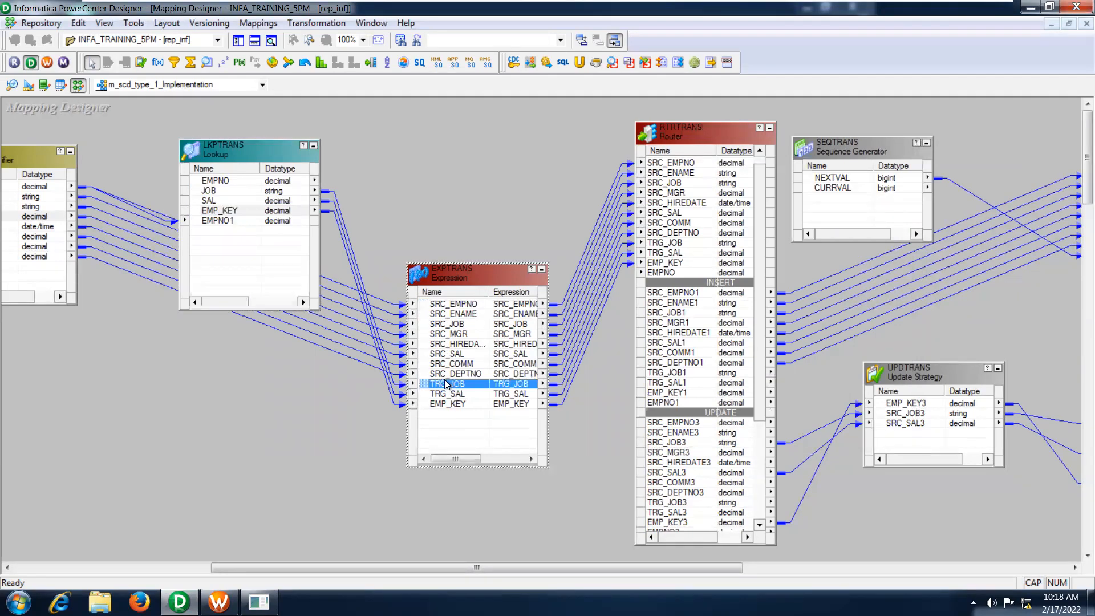
{"action": "key", "text": "shift+Down"}
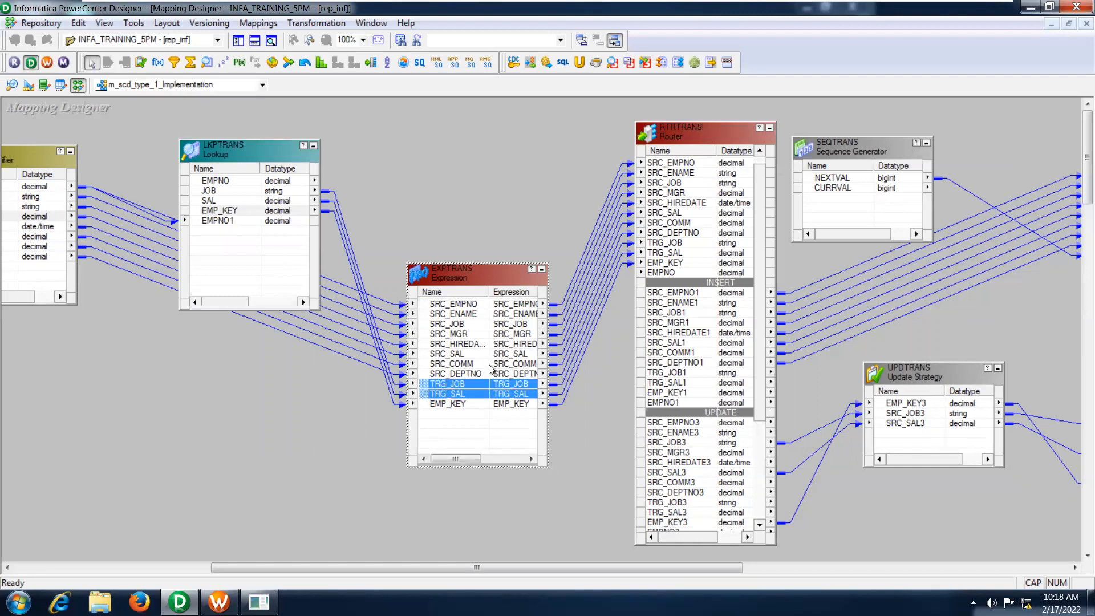
{"action": "left_click", "coordinate": [464, 385]}
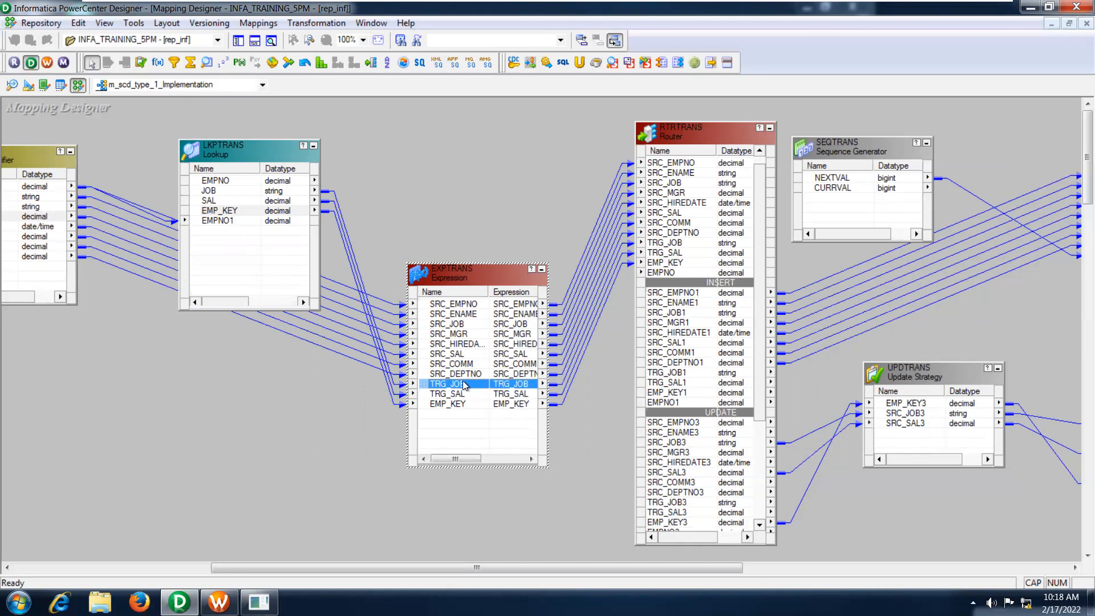
- Open the RTRTRANS router's group definitions and examine the INSERT group's filter condition
{"action": "double_click", "coordinate": [697, 132]}
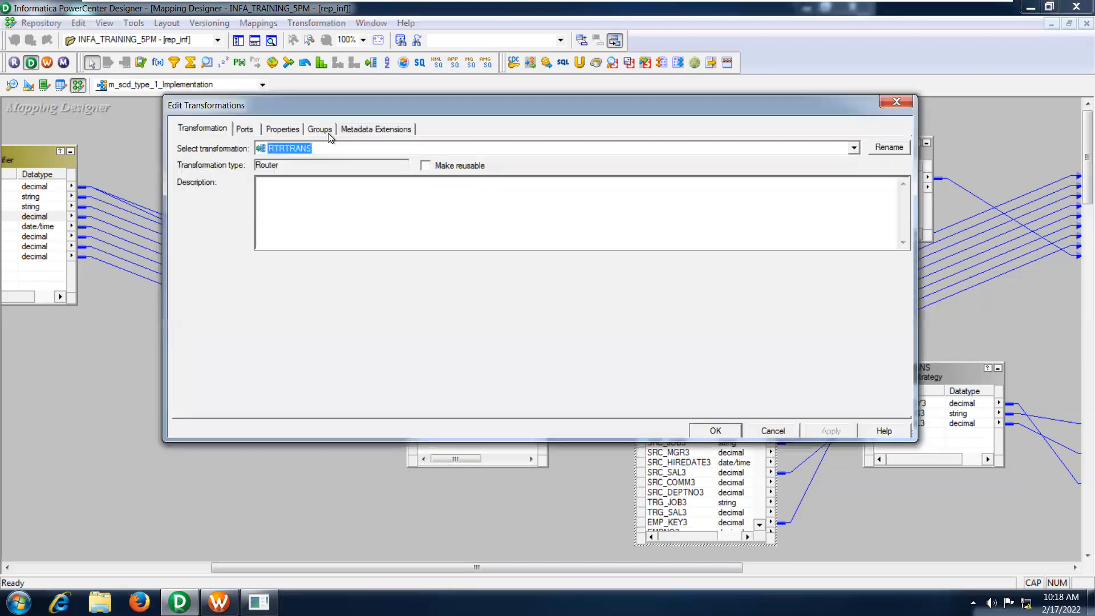
{"action": "left_click", "coordinate": [327, 130]}
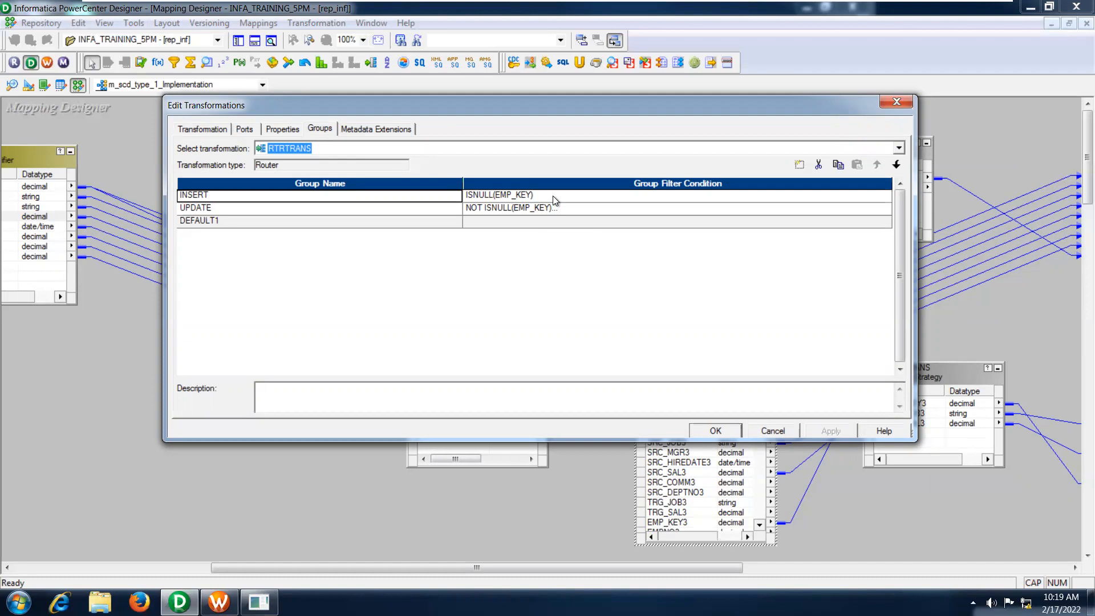
{"action": "left_click", "coordinate": [210, 195]}
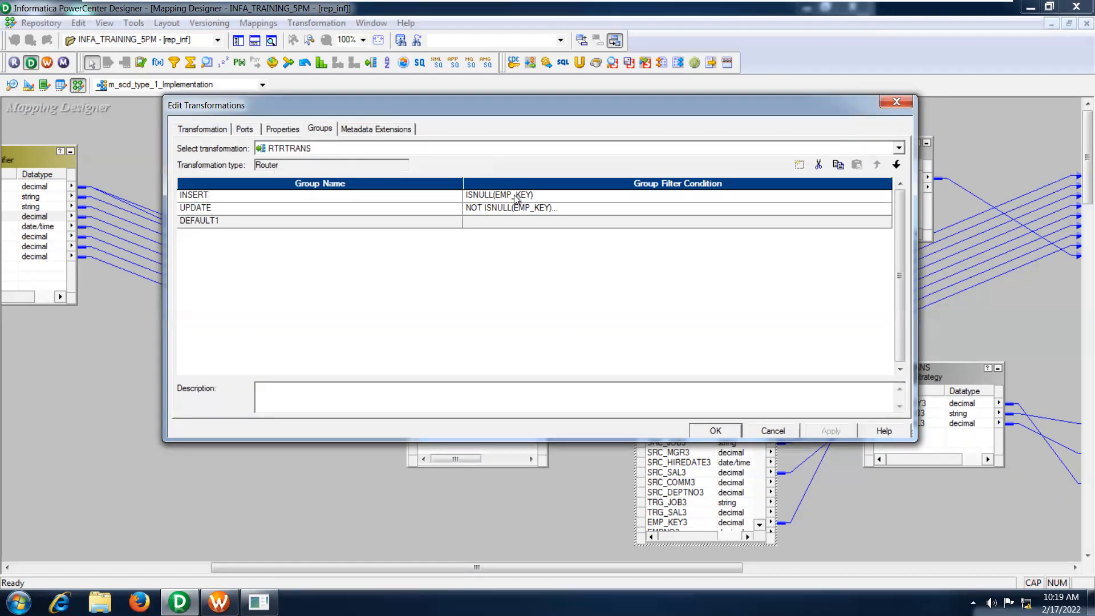
{"action": "left_click", "coordinate": [545, 194]}
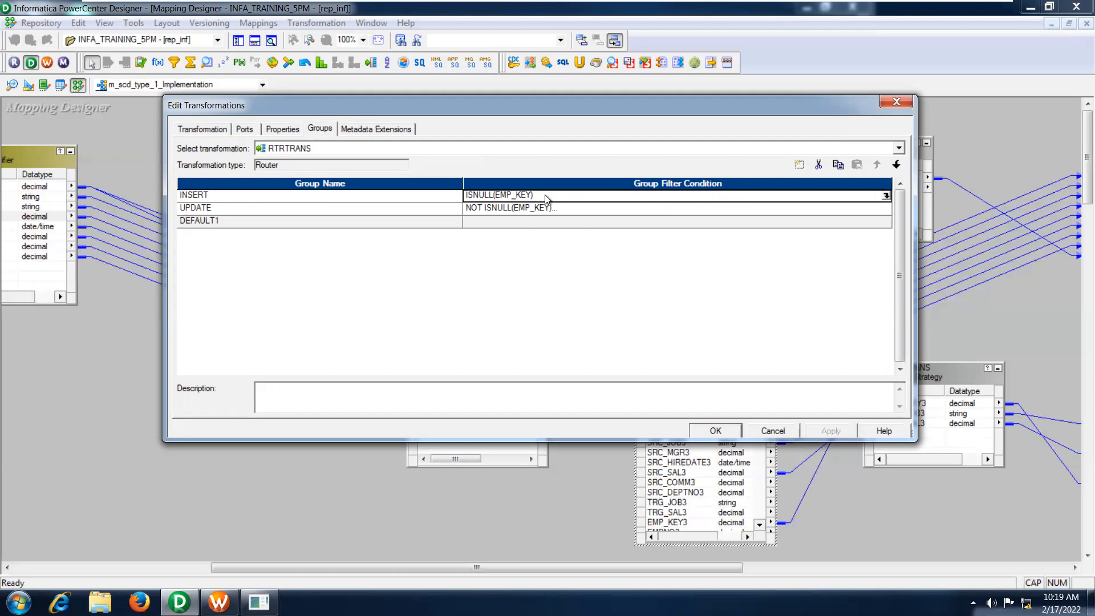
{"action": "left_click", "coordinate": [407, 195]}
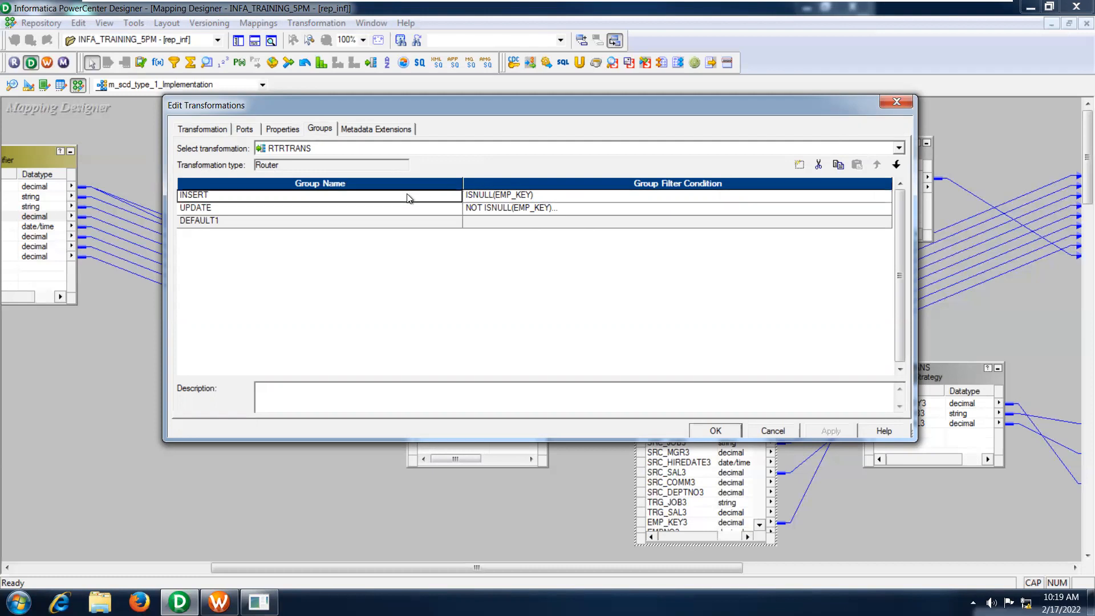
{"action": "left_click", "coordinate": [551, 196]}
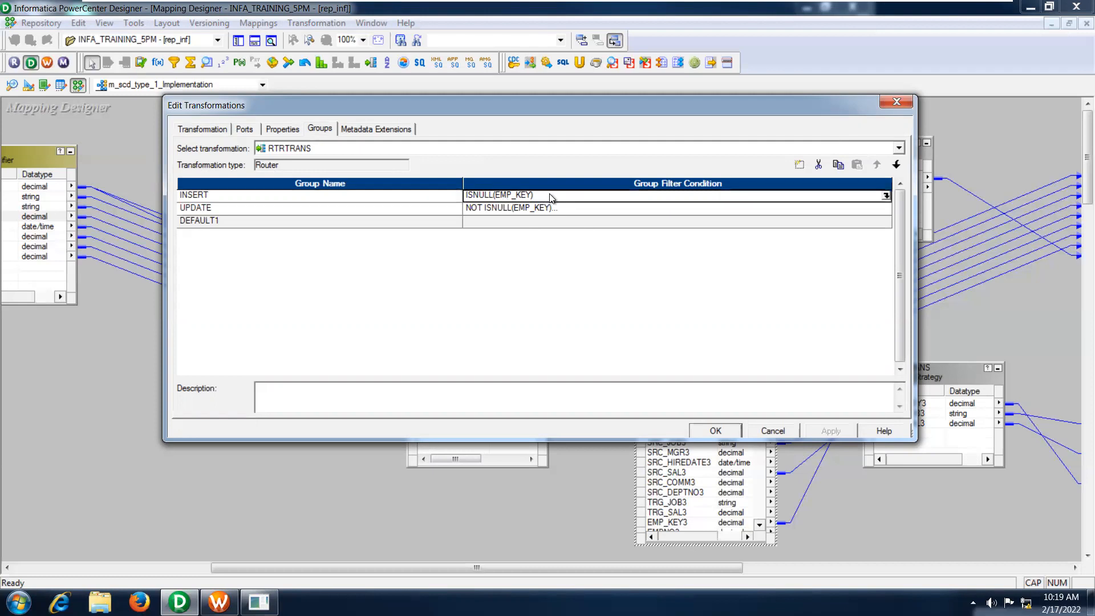
- Open the UPDATE group's filter condition in the Expression Editor and examine its NOT ISNULL(EMP_KEY) check
{"action": "left_click", "coordinate": [593, 204]}
{"action": "left_click", "coordinate": [885, 208]}
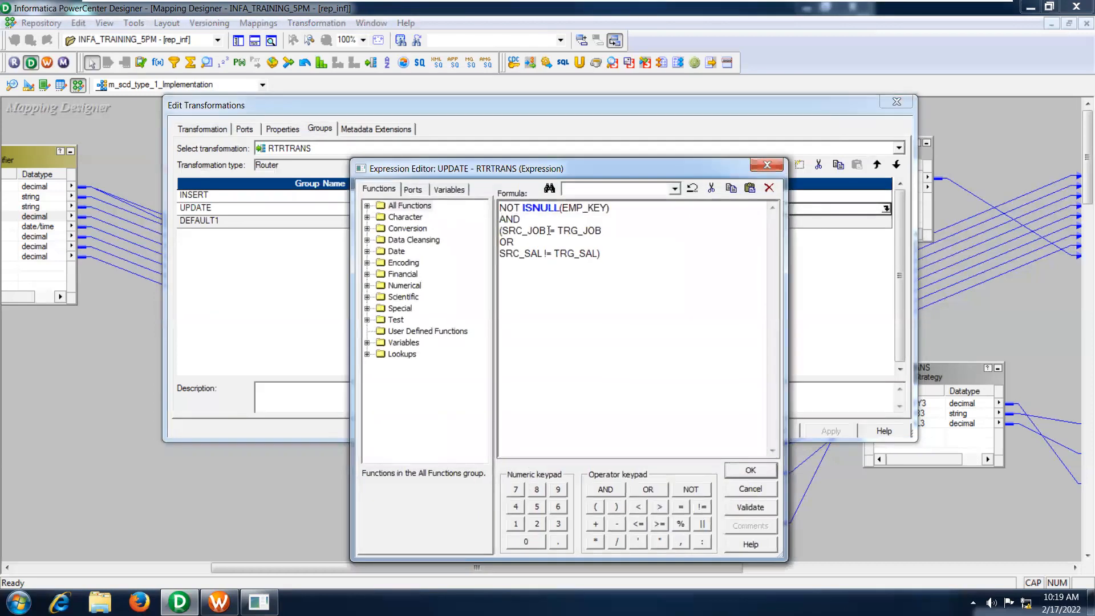
{"action": "left_click", "coordinate": [621, 210]}
{"action": "left_click_drag", "start_coordinate": [620, 210], "coordinate": [492, 207]}
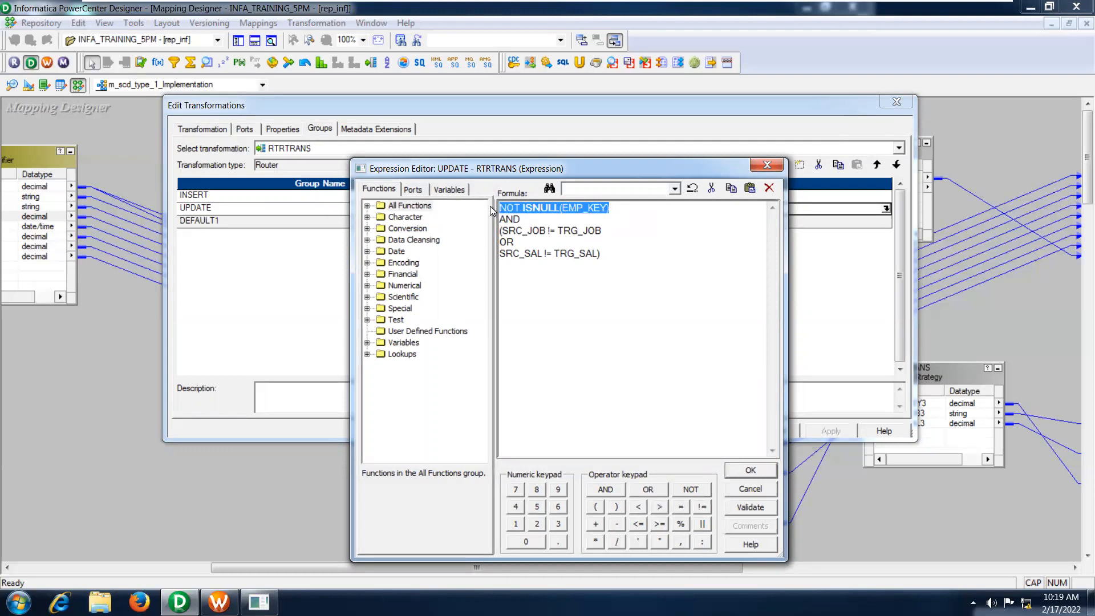
{"action": "left_click", "coordinate": [621, 208]}
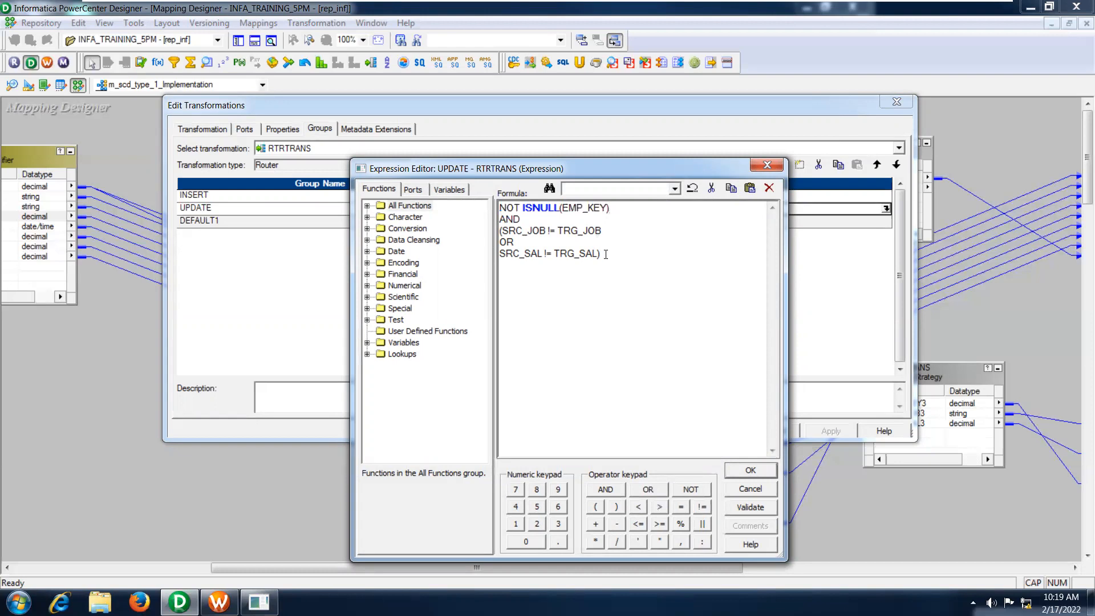
- Examine the job comparison and the salary comparison joined by OR in the UPDATE group's filter formula
{"action": "left_click_drag", "start_coordinate": [604, 231], "coordinate": [501, 229]}
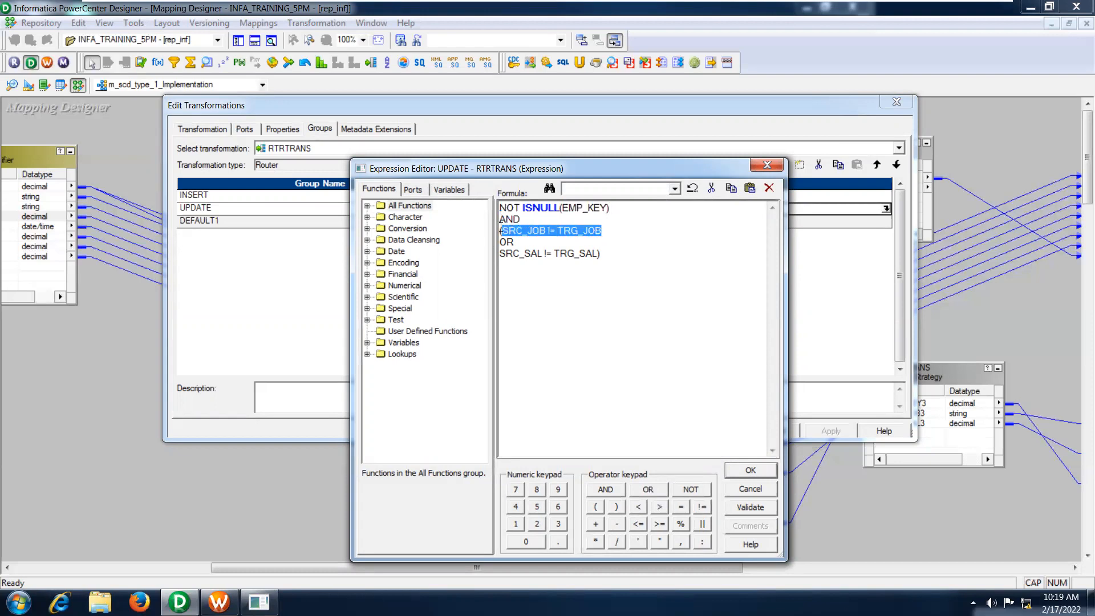
{"action": "left_click", "coordinate": [528, 231]}
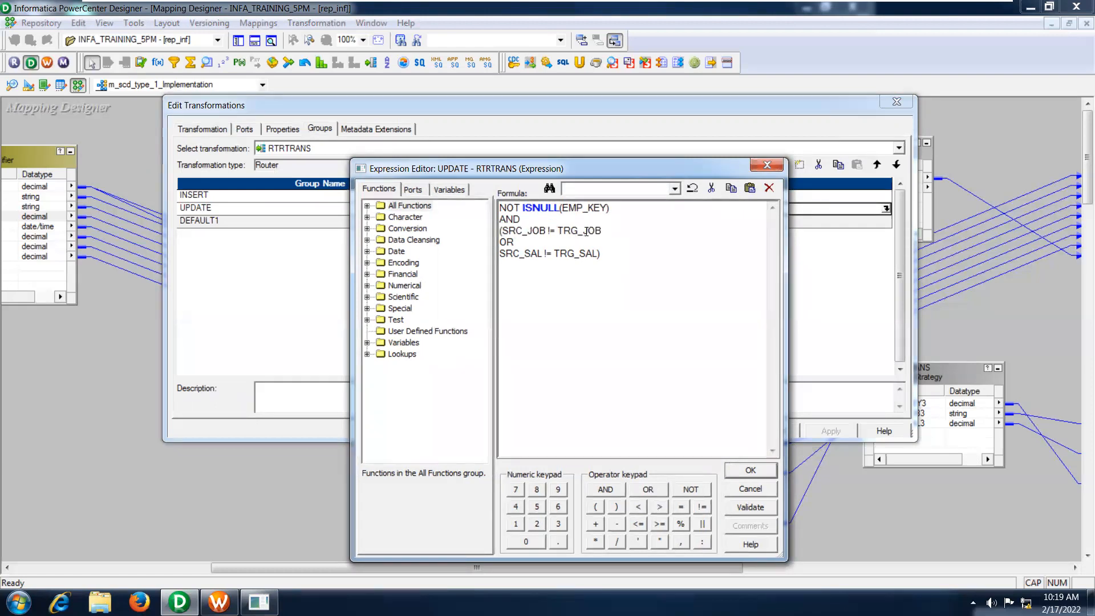
{"action": "left_click_drag", "start_coordinate": [601, 231], "coordinate": [500, 231]}
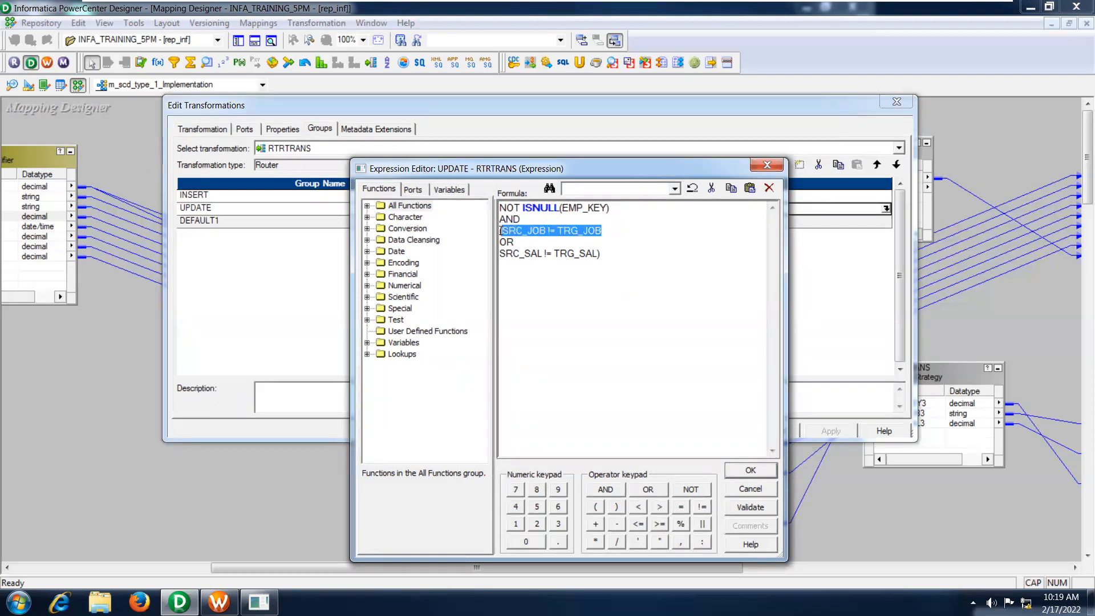
{"action": "left_click", "coordinate": [515, 242]}
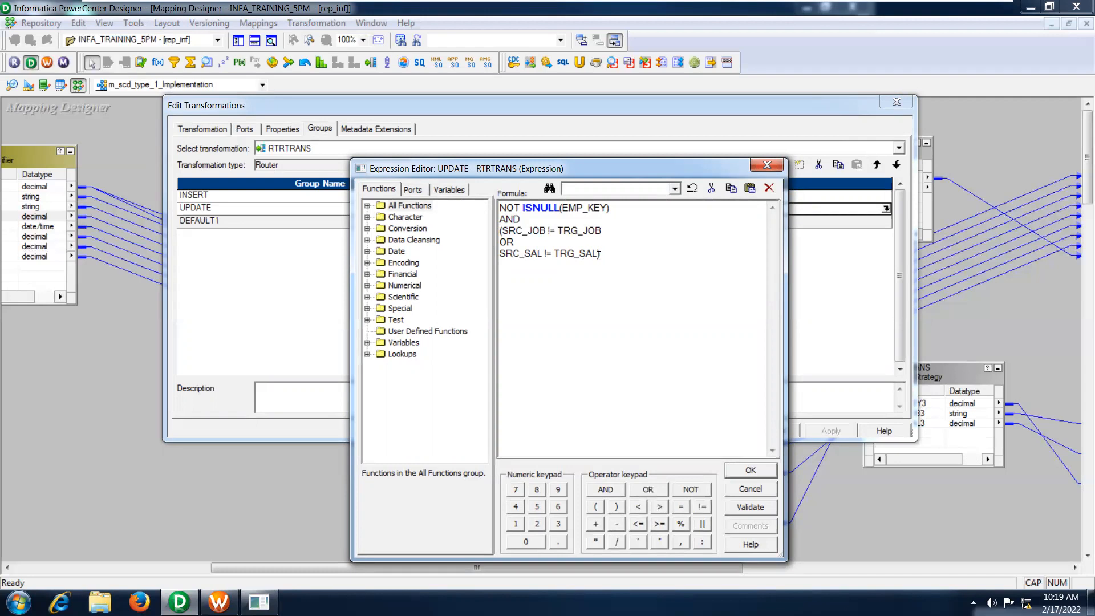
{"action": "left_click_drag", "start_coordinate": [598, 254], "coordinate": [496, 253]}
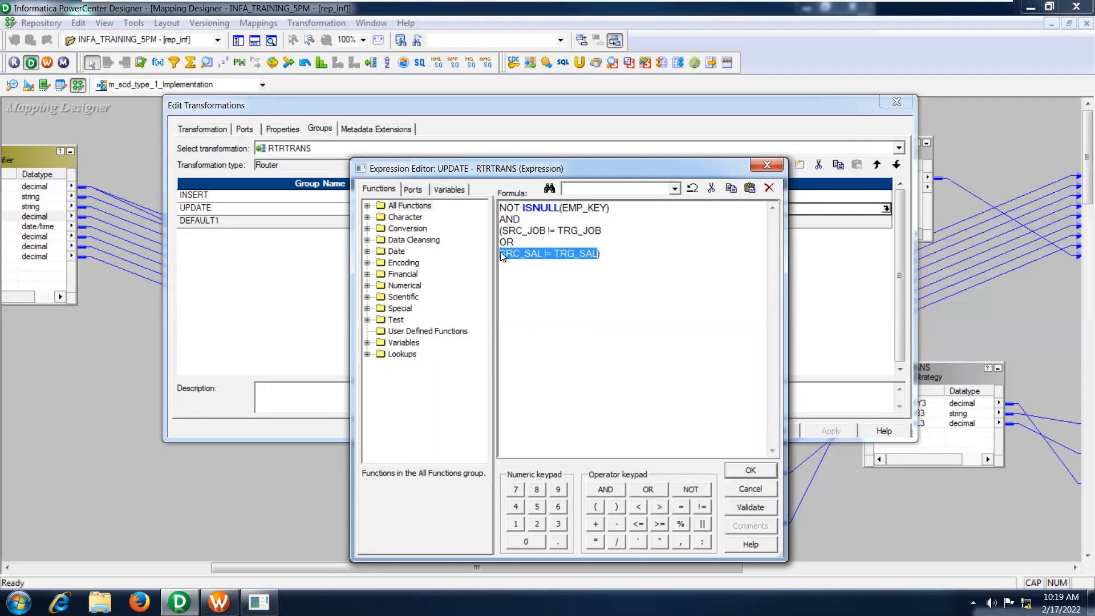
{"action": "left_click", "coordinate": [542, 242]}
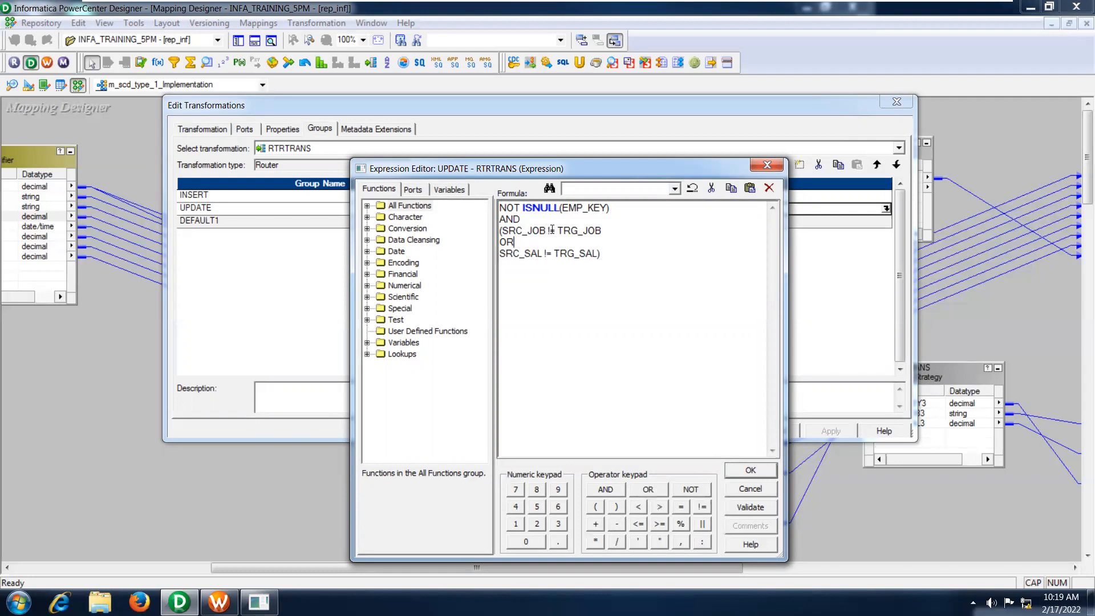
- Inspect the individual source and target operands of the job and salary comparisons in the UPDATE formula
{"action": "left_click_drag", "start_coordinate": [552, 230], "coordinate": [502, 231]}
{"action": "left_click", "coordinate": [603, 229]}
{"action": "left_click_drag", "start_coordinate": [603, 229], "coordinate": [557, 229]}
{"action": "left_click", "coordinate": [528, 239]}
{"action": "left_click_drag", "start_coordinate": [599, 253], "coordinate": [555, 253]}
{"action": "left_click", "coordinate": [548, 253]}
{"action": "left_click_drag", "start_coordinate": [543, 253], "coordinate": [500, 253]}
{"action": "left_click", "coordinate": [599, 254]}
- Review how the UPDATE formula combines the EMP_KEY check with the bracketed job and salary comparisons
{"action": "left_click_drag", "start_coordinate": [610, 207], "coordinate": [491, 205]}
{"action": "left_click", "coordinate": [617, 214]}
{"action": "left_click_drag", "start_coordinate": [602, 254], "coordinate": [500, 230]}
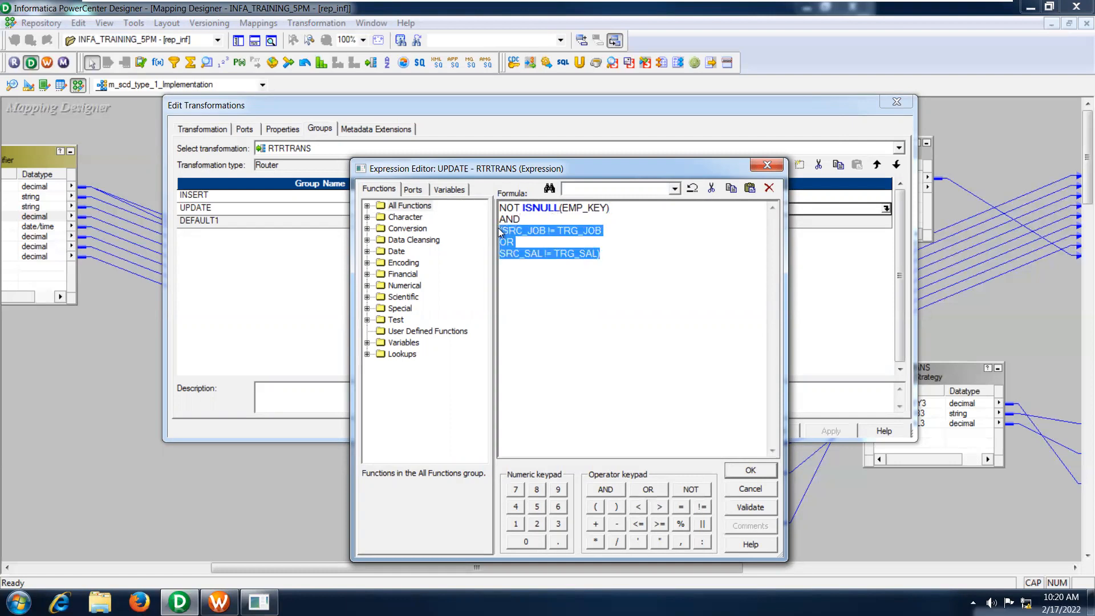
{"action": "left_click", "coordinate": [532, 255]}
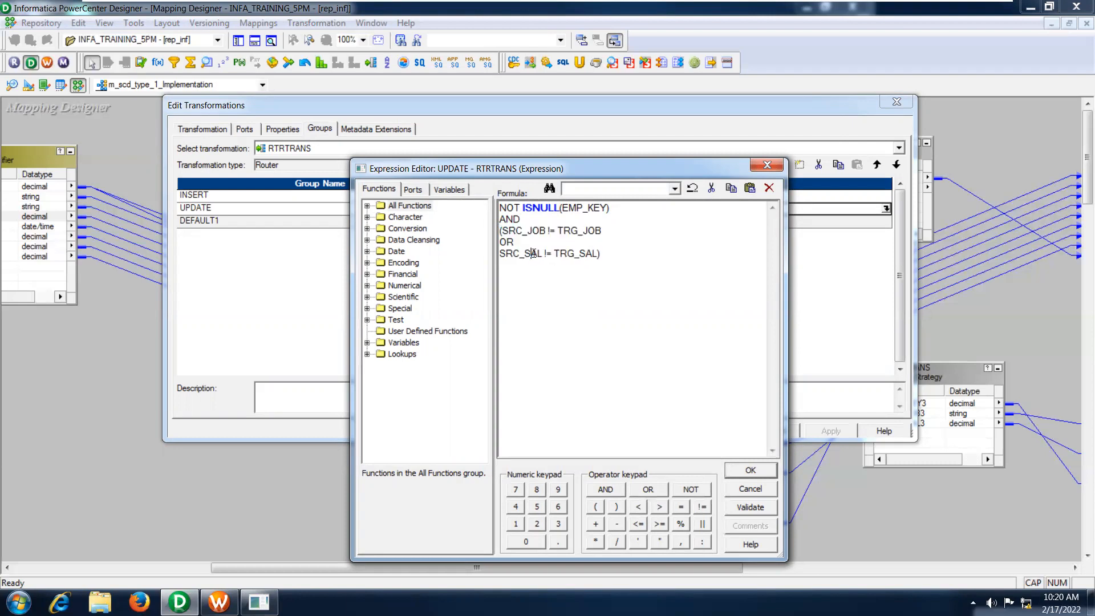
- Compare the SRC_JOB != TRG_JOB and SRC_SAL != TRG_SAL conditions individually in the UPDATE group's filter formula
{"action": "left_click_drag", "start_coordinate": [603, 230], "coordinate": [500, 232]}
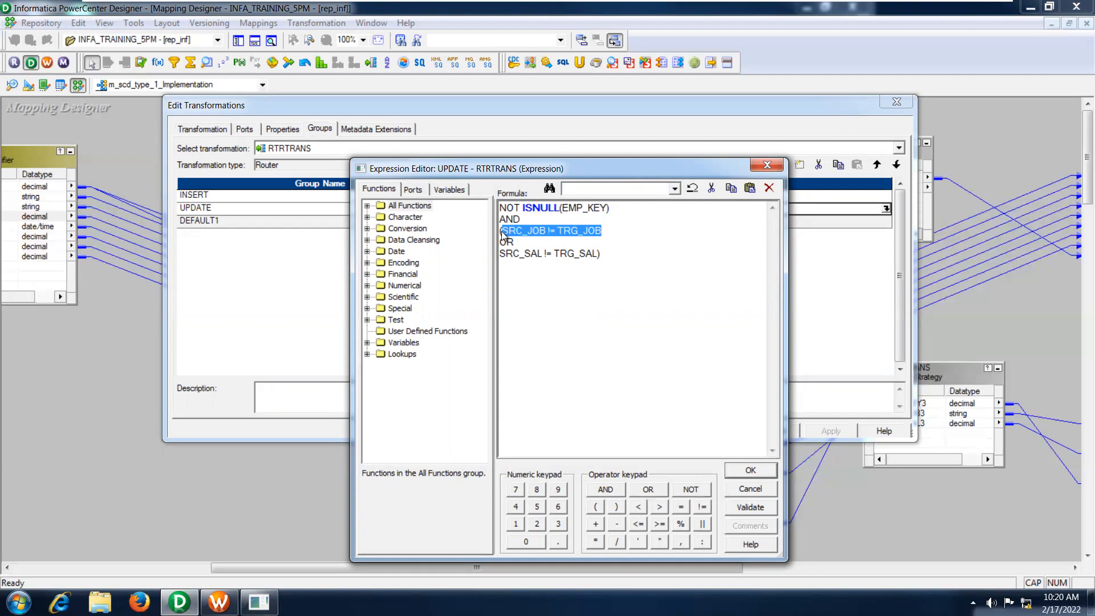
{"action": "left_click", "coordinate": [528, 231]}
{"action": "left_click", "coordinate": [532, 241]}
{"action": "left_click_drag", "start_coordinate": [598, 255], "coordinate": [500, 254]}
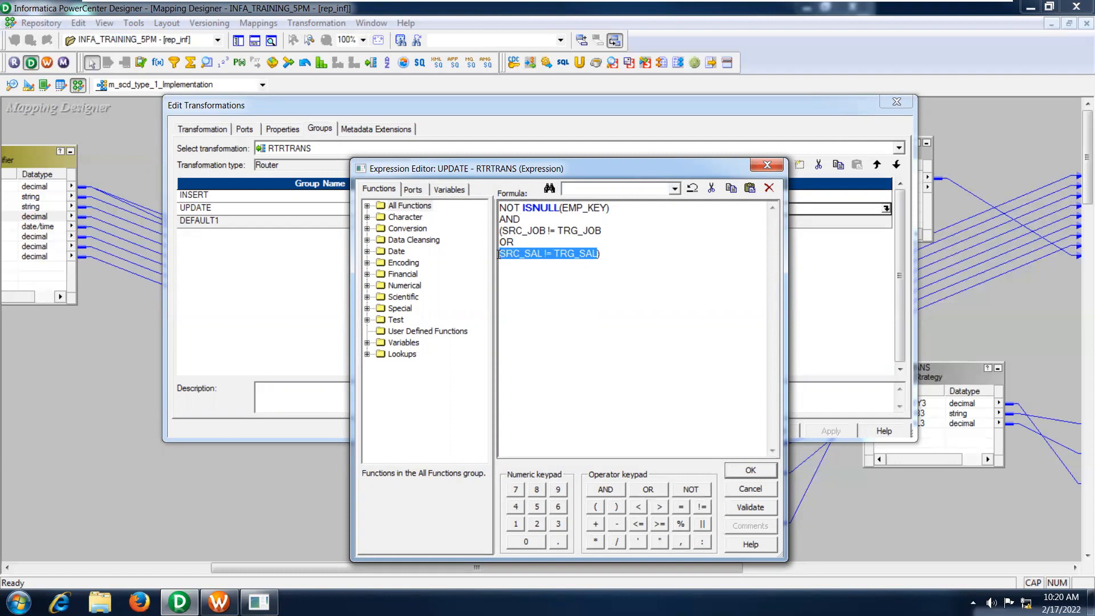
{"action": "left_click", "coordinate": [615, 250]}
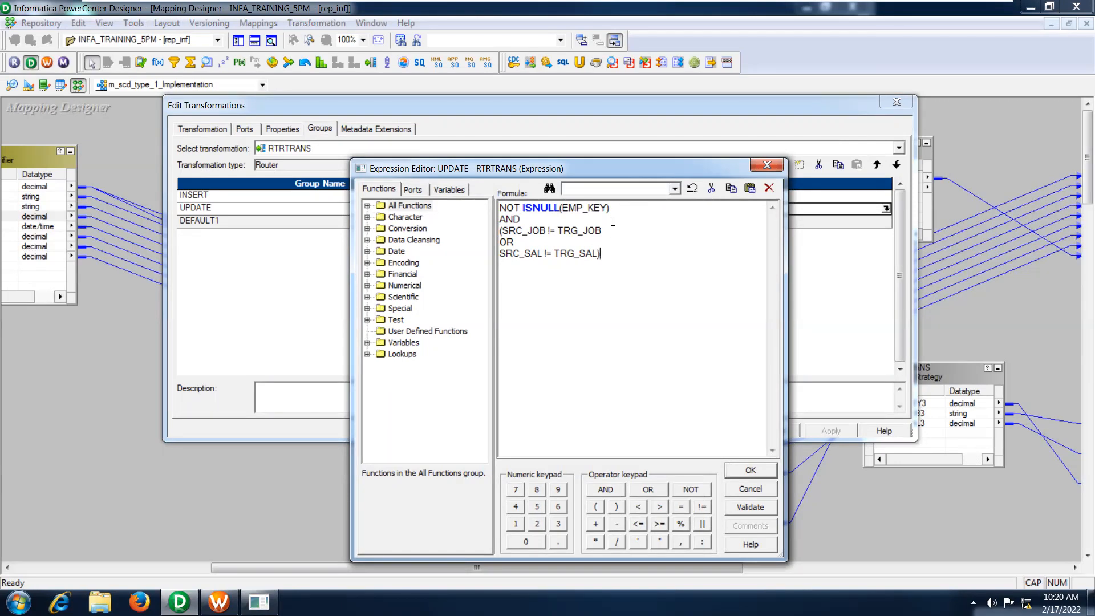
- Review the complete UPDATE filter formula, accept it, and close the router's settings together with the validation output
{"action": "left_click_drag", "start_coordinate": [602, 253], "coordinate": [497, 209]}
{"action": "left_click", "coordinate": [517, 213]}
{"action": "left_click", "coordinate": [609, 255]}
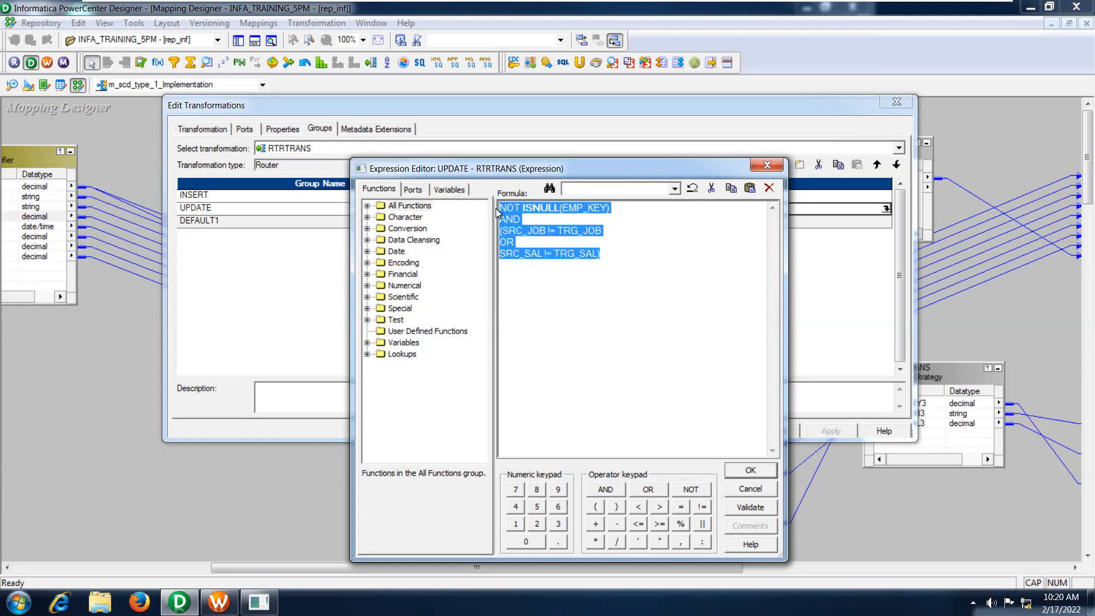
{"action": "left_click", "coordinate": [576, 254]}
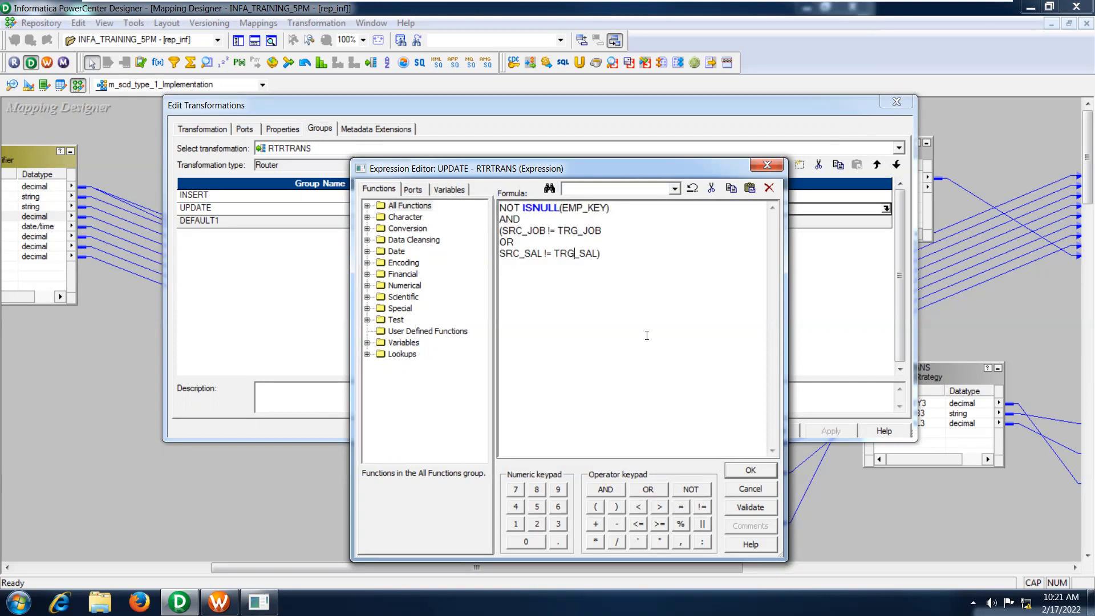
{"action": "left_click", "coordinate": [748, 471]}
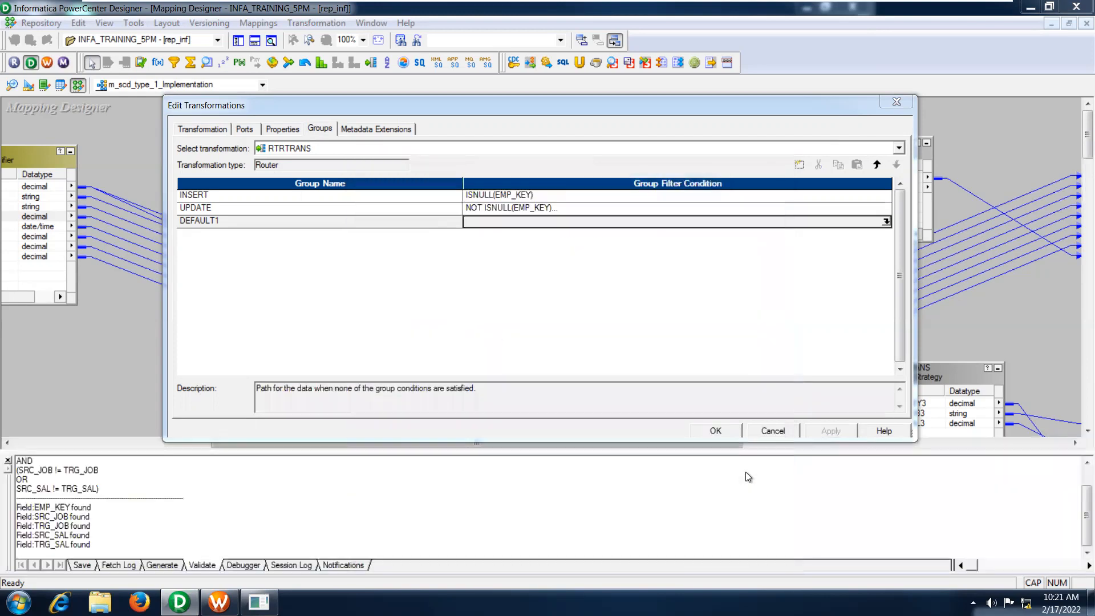
{"action": "left_click", "coordinate": [715, 431]}
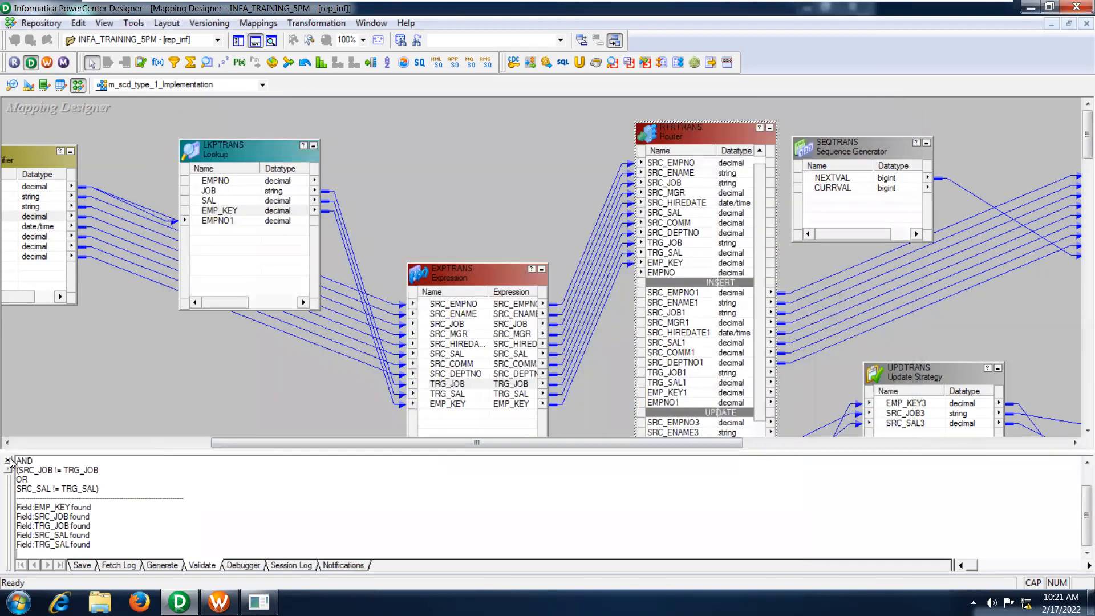
{"action": "left_click", "coordinate": [9, 461]}
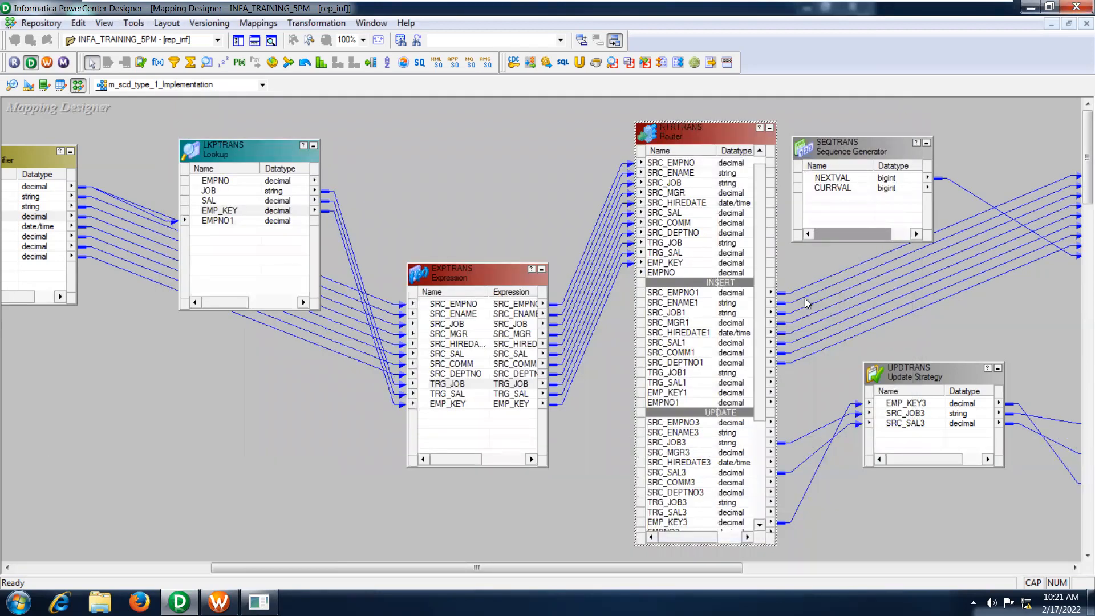
- Examine how the router's INSERT and UPDATE groups lead to TRG_EMP and TRG_EMP1, checking the TRG_EMP definition's target table
{"action": "left_click_drag", "start_coordinate": [638, 568], "coordinate": [810, 556]}
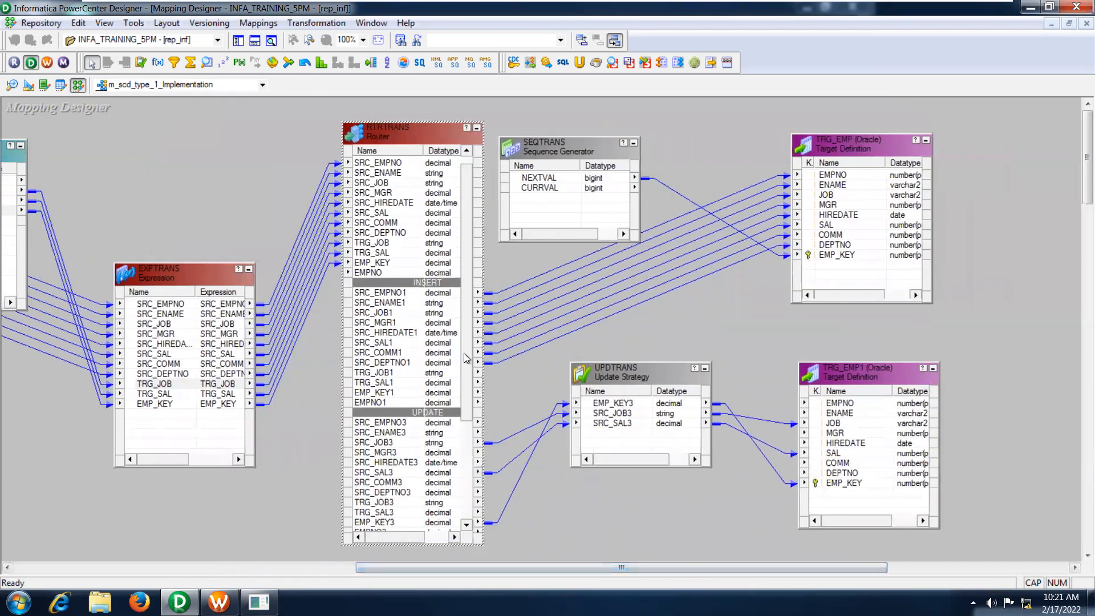
{"action": "left_click_drag", "start_coordinate": [464, 341], "coordinate": [470, 374]}
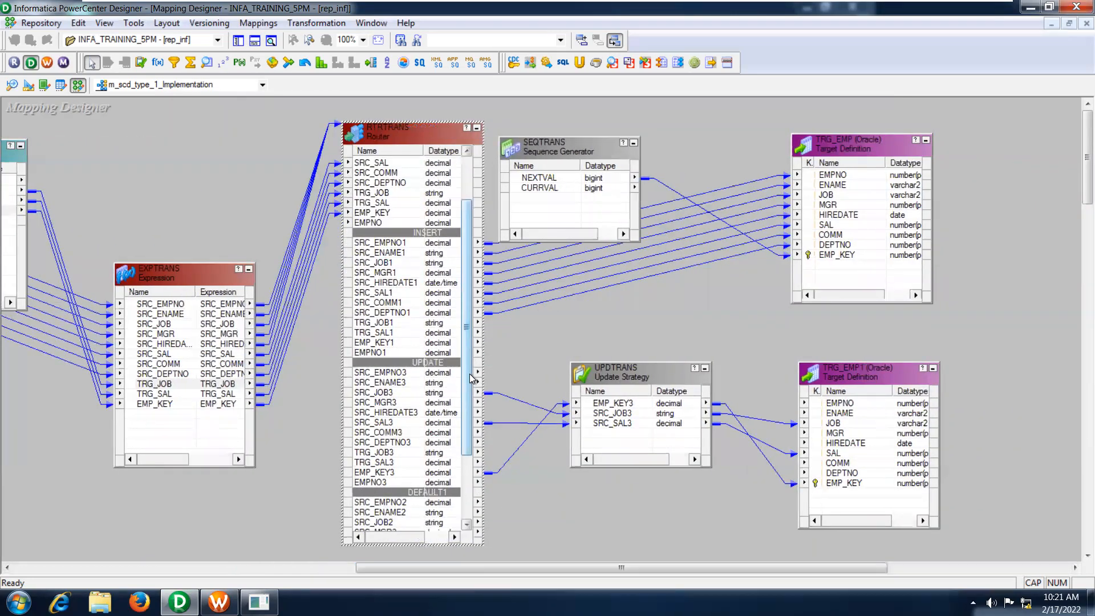
{"action": "left_click", "coordinate": [863, 176]}
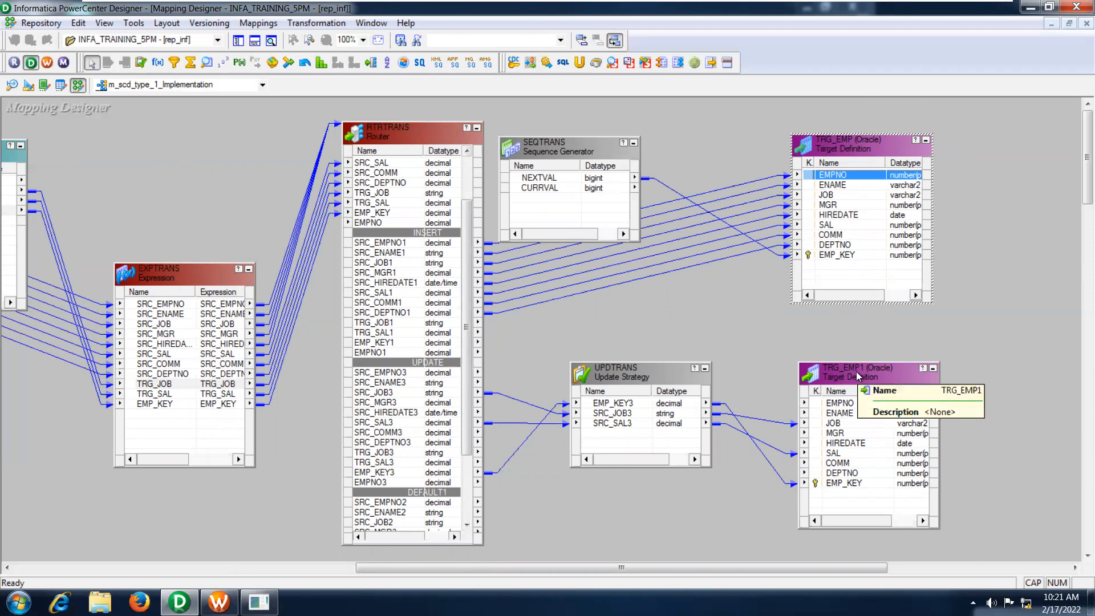
{"action": "double_click", "coordinate": [885, 148]}
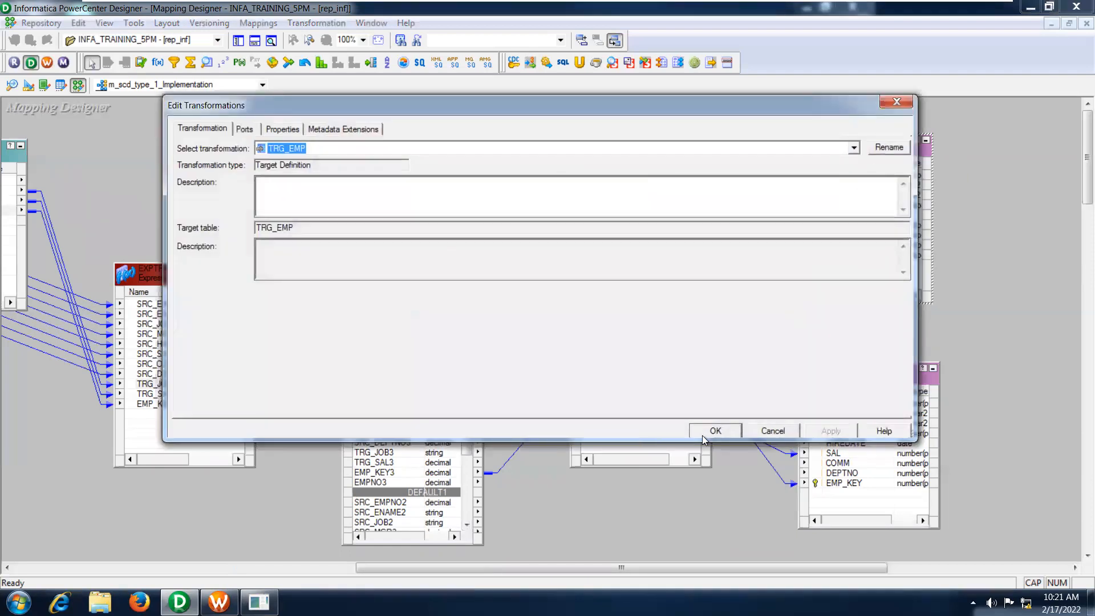
{"action": "left_click", "coordinate": [702, 436]}
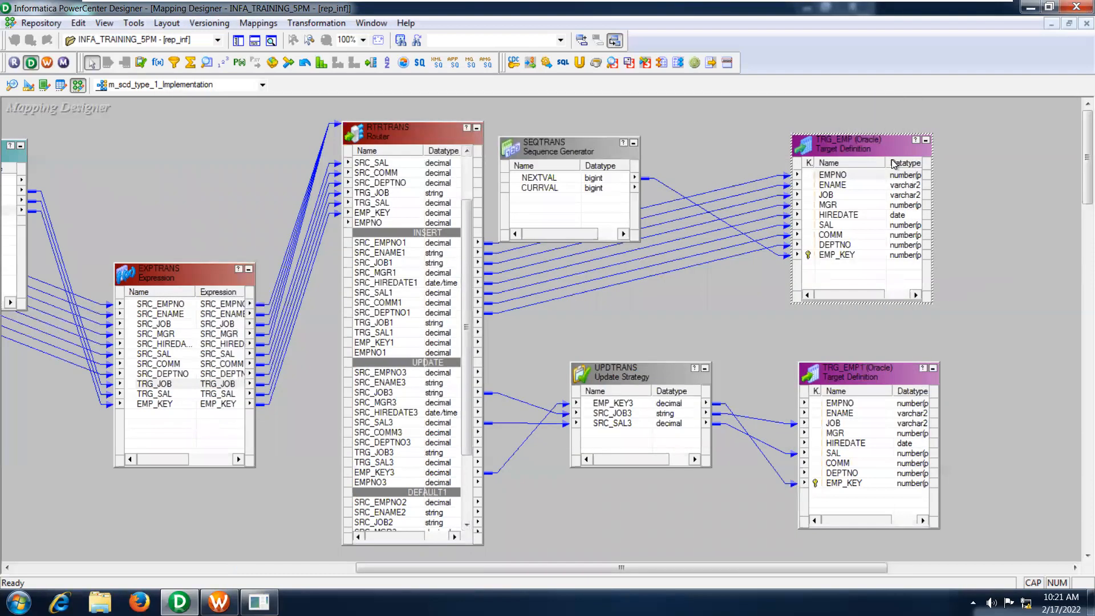
{"action": "left_click", "coordinate": [871, 389]}
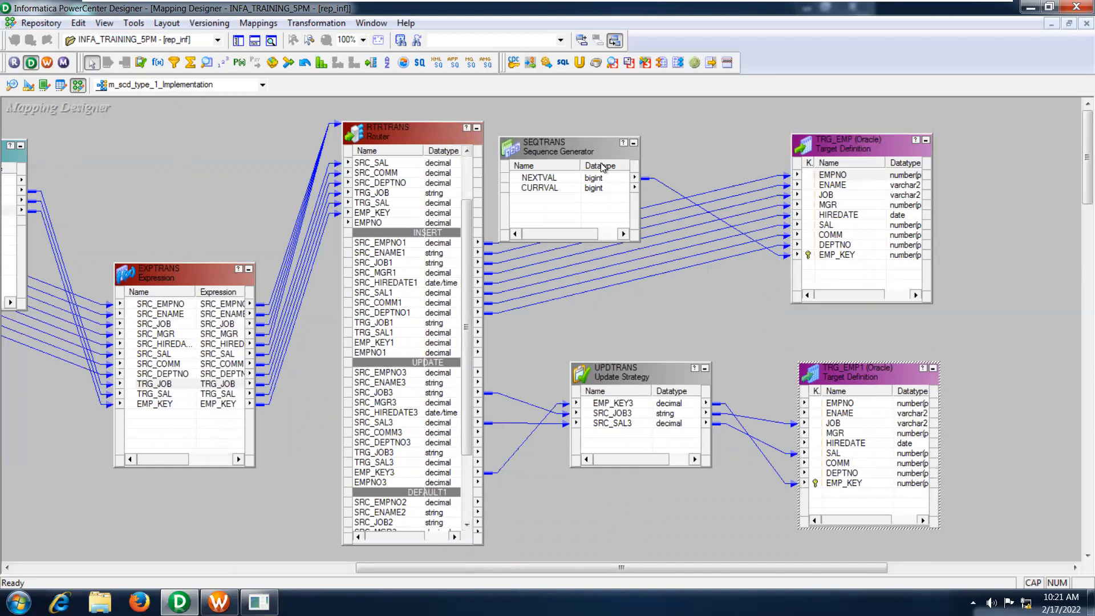
- Trace the link from the Sequence Generator's NEXTVAL port to the EMP_KEY column of the TRG_EMP target
{"action": "left_click", "coordinate": [836, 255]}
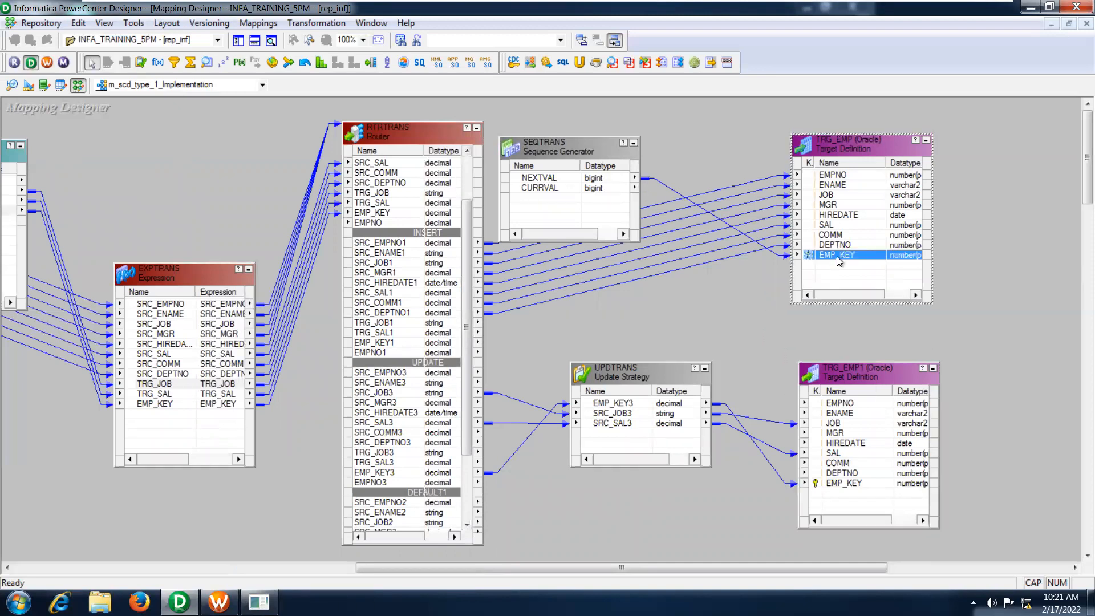
{"action": "left_click", "coordinate": [554, 180]}
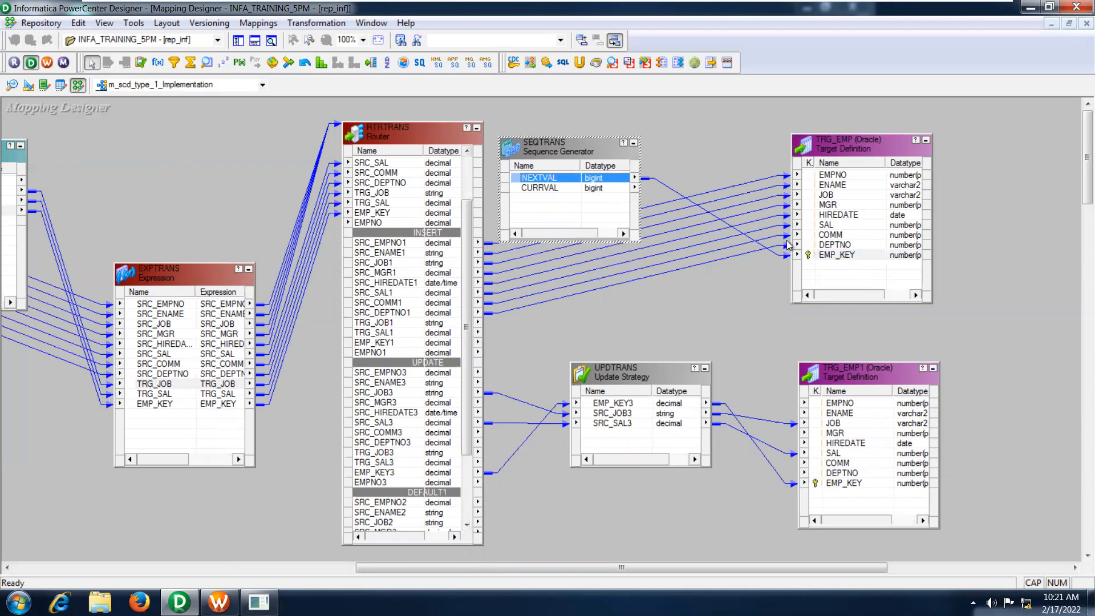
{"action": "left_click", "coordinate": [825, 255]}
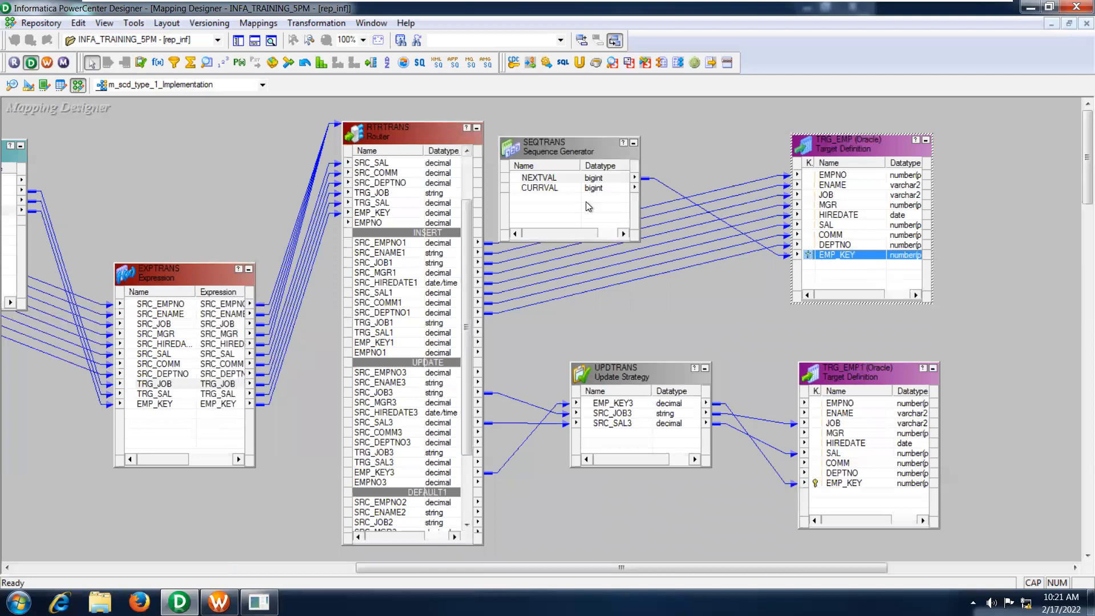
{"action": "left_click", "coordinate": [558, 179]}
{"action": "left_click", "coordinate": [831, 255]}
- Reopen the RTRTRANS router's UPDATE group filter condition in the Expression Editor
{"action": "left_click_drag", "start_coordinate": [464, 386], "coordinate": [468, 398]}
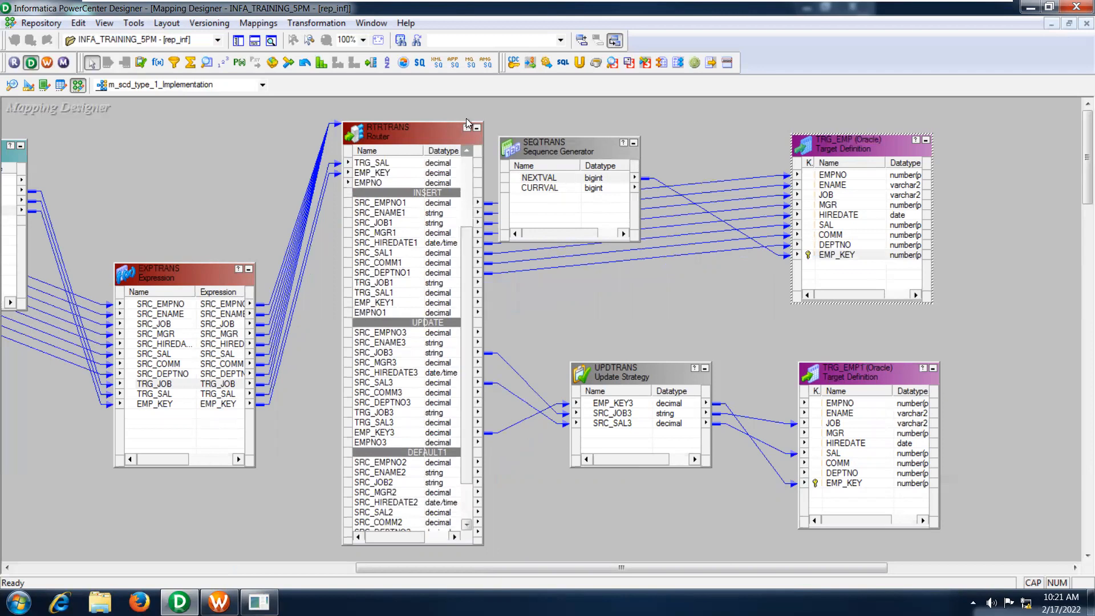
{"action": "left_click", "coordinate": [440, 128]}
{"action": "double_click", "coordinate": [441, 129]}
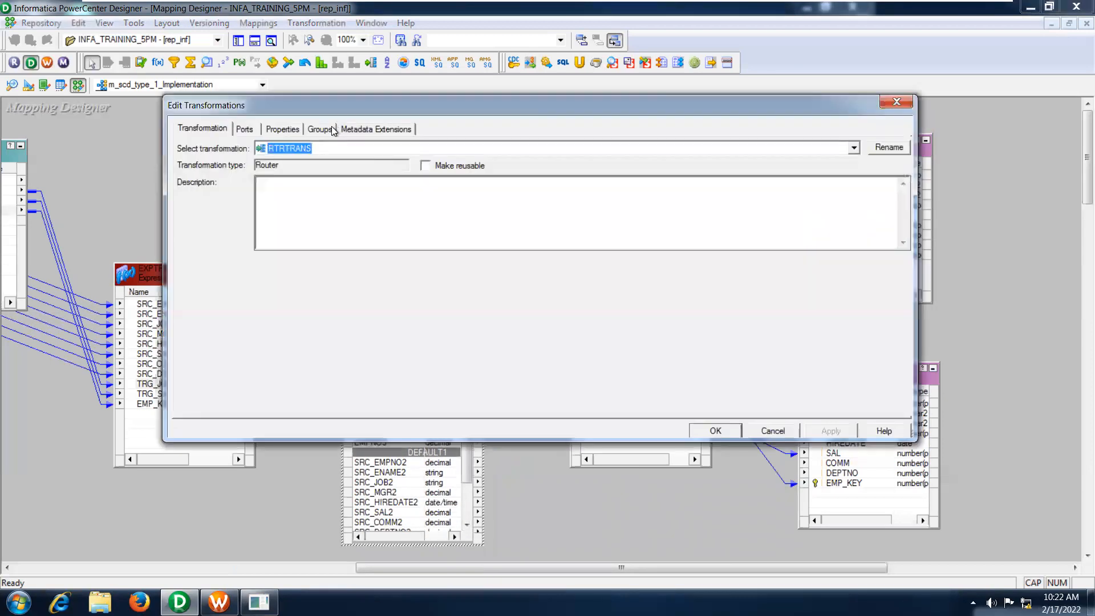
{"action": "left_click", "coordinate": [328, 129]}
{"action": "left_click", "coordinate": [637, 210]}
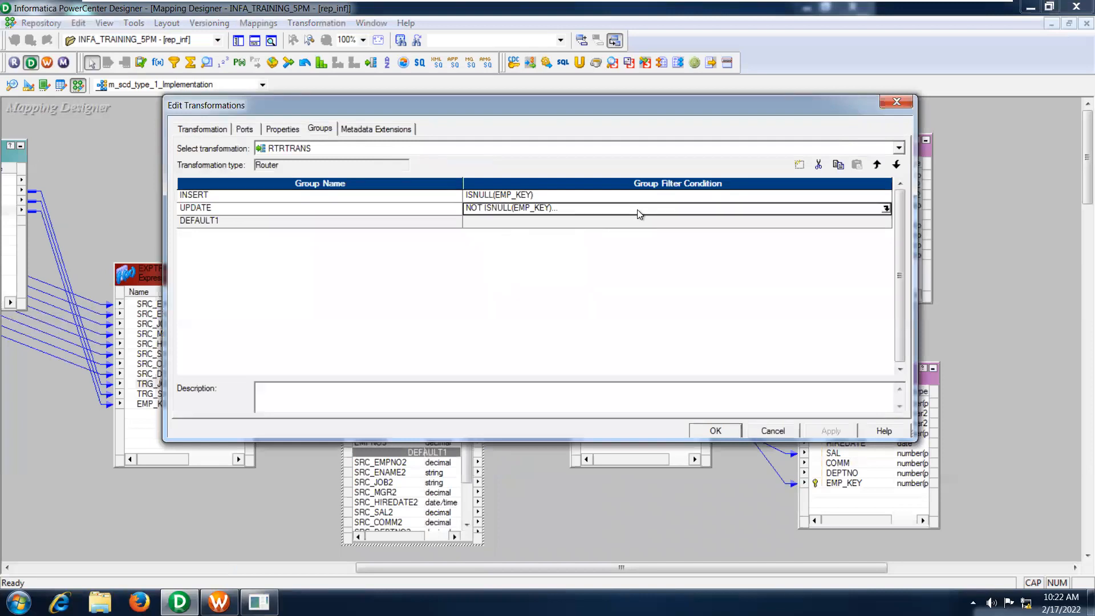
{"action": "left_click", "coordinate": [887, 208]}
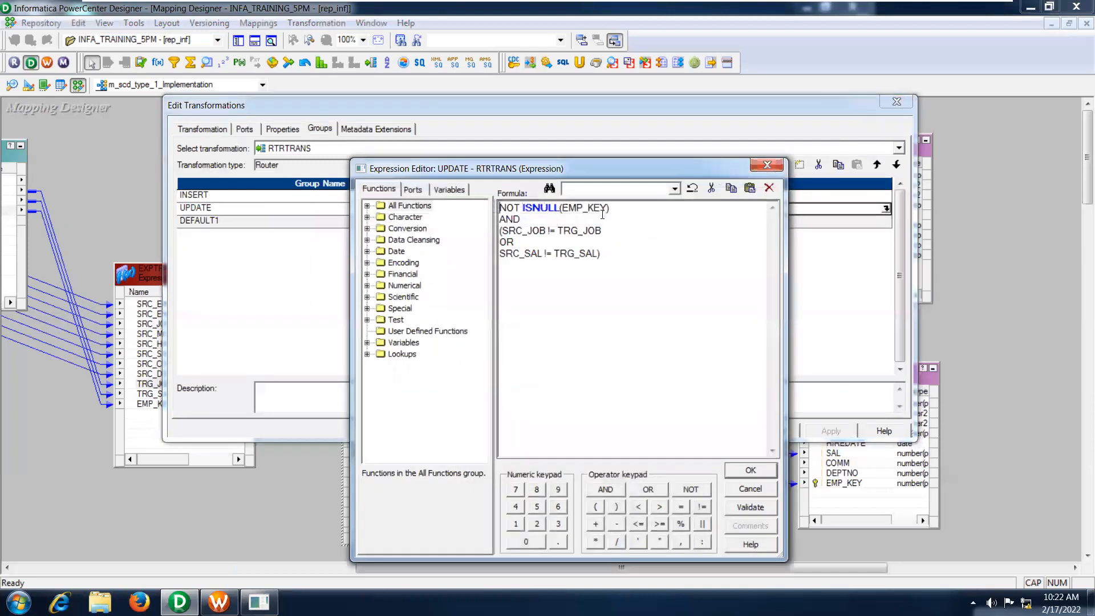
- Recheck the NOT ISNULL(EMP_KEY) check and the bracketed job and salary comparisons, and close the router's settings and validation output
{"action": "left_click_drag", "start_coordinate": [601, 208], "coordinate": [497, 208]}
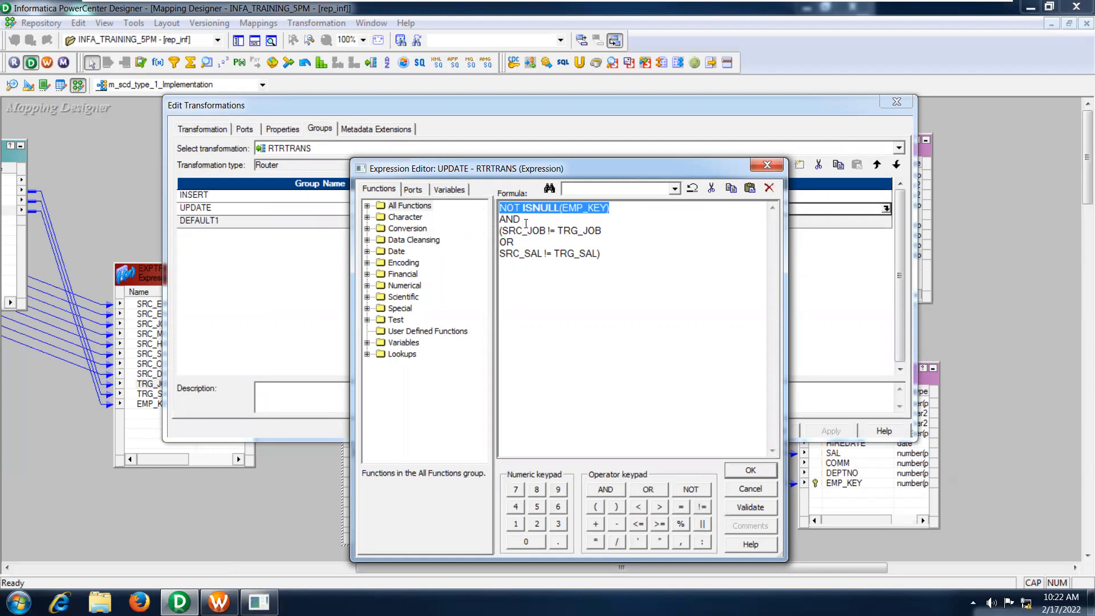
{"action": "left_click", "coordinate": [606, 256]}
{"action": "left_click_drag", "start_coordinate": [606, 256], "coordinate": [499, 230]}
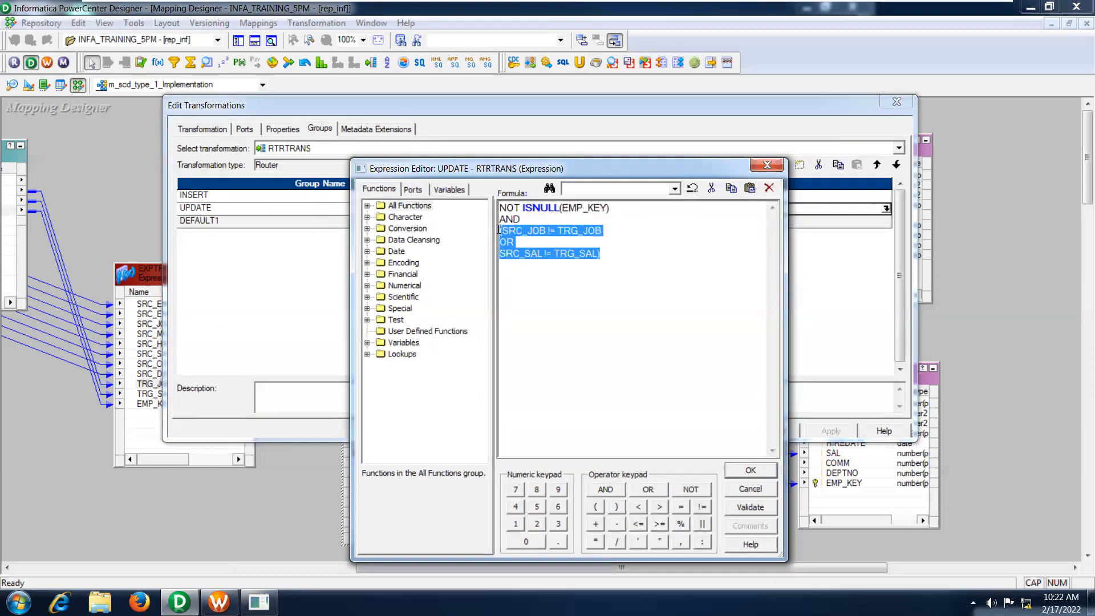
{"action": "left_click", "coordinate": [541, 231]}
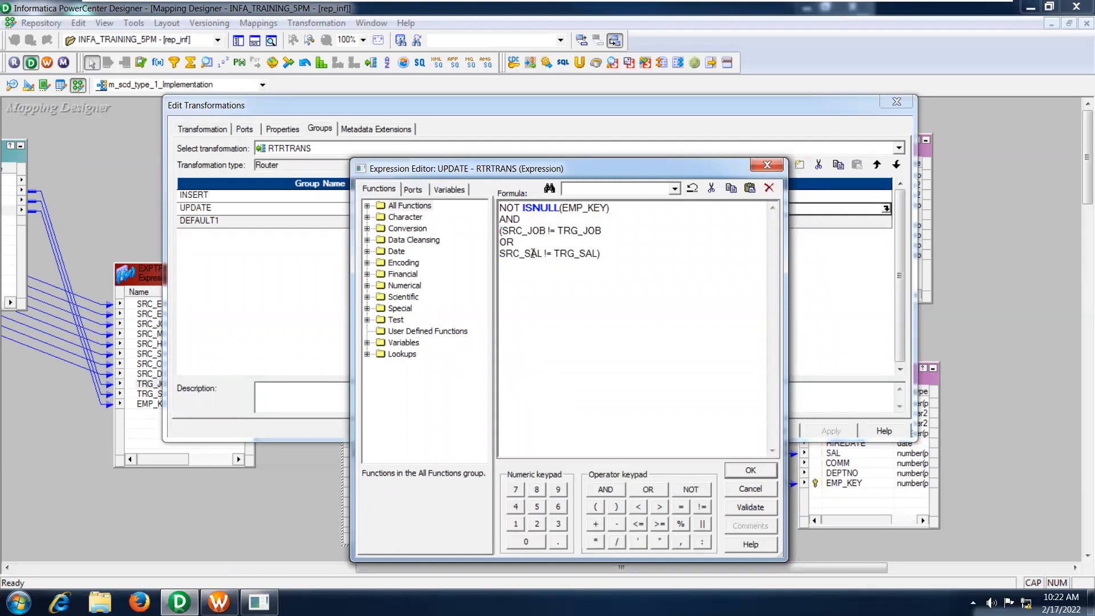
{"action": "left_click", "coordinate": [747, 471]}
{"action": "left_click", "coordinate": [724, 429]}
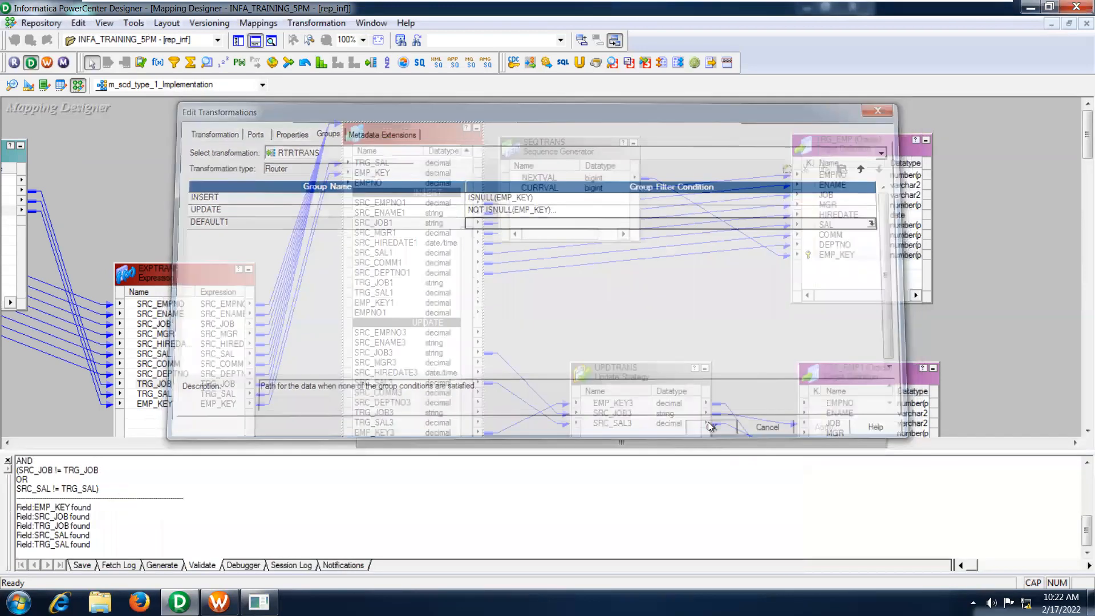
{"action": "left_click", "coordinate": [8, 460]}
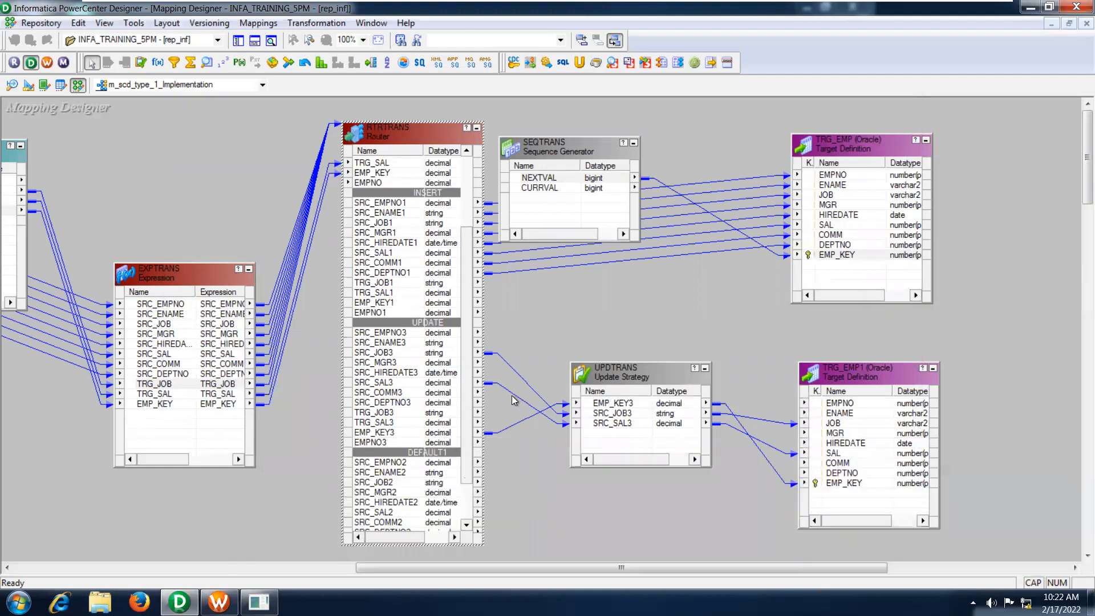
- Examine the SRC_JOB3, EMP_KEY3 and SRC_SAL3 ports passed from the router's UPDATE group to the UPDTRANS Update Strategy
{"action": "left_click", "coordinate": [390, 354]}
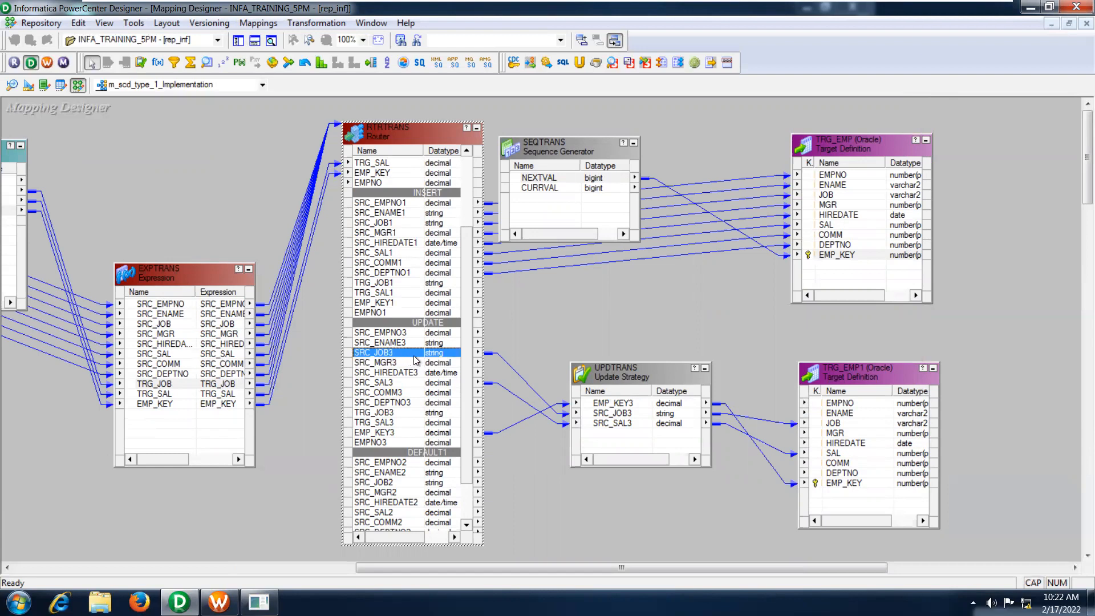
{"action": "left_click", "coordinate": [622, 404]}
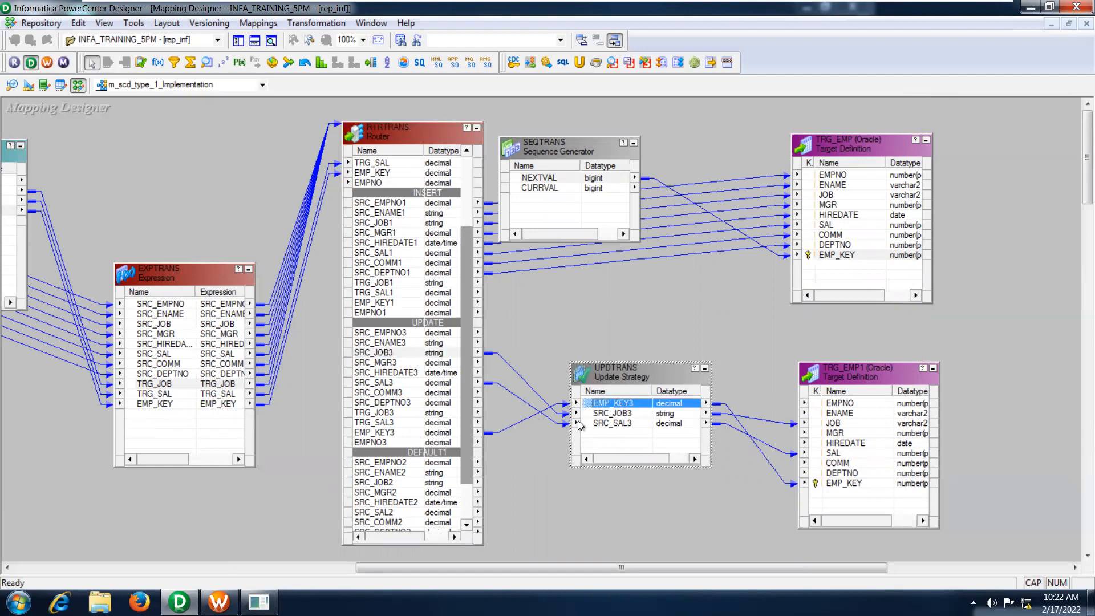
{"action": "left_click", "coordinate": [613, 414]}
{"action": "left_click", "coordinate": [613, 403]}
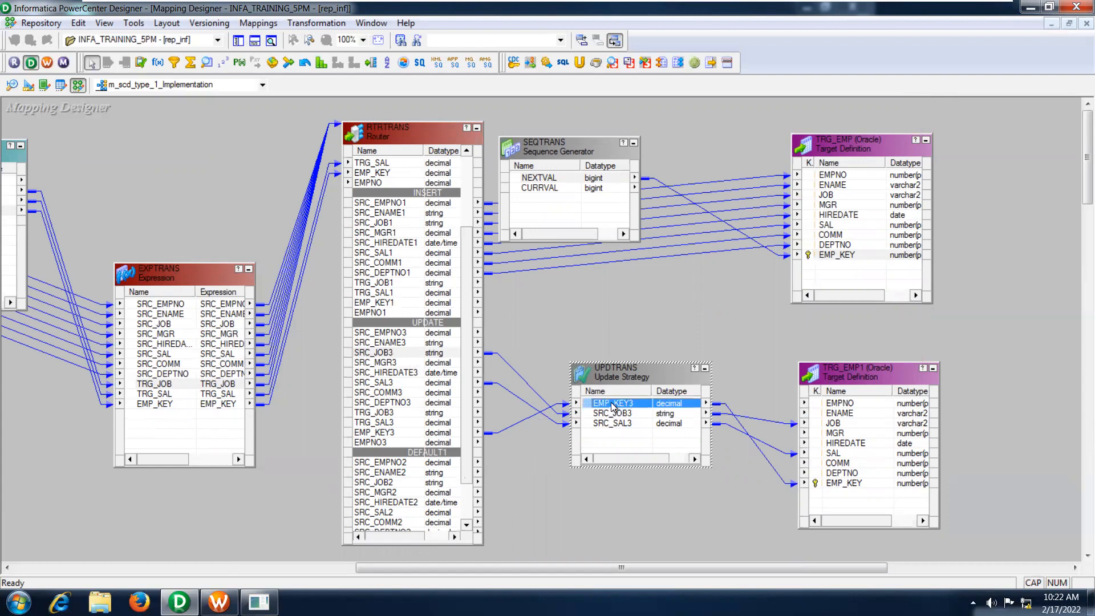
{"action": "left_click", "coordinate": [609, 414]}
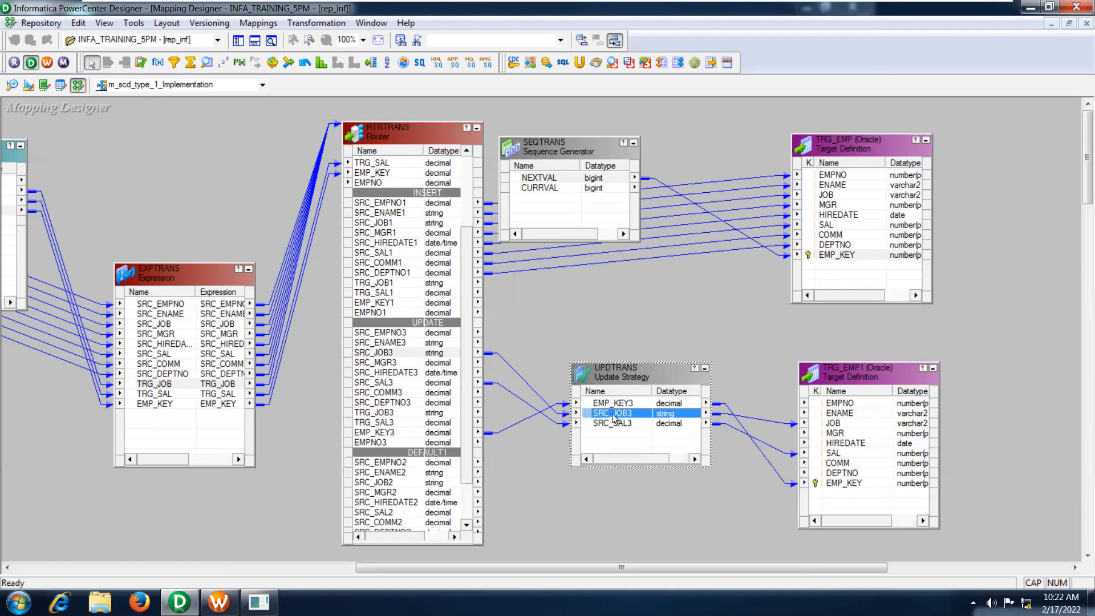
{"action": "left_click", "coordinate": [609, 424]}
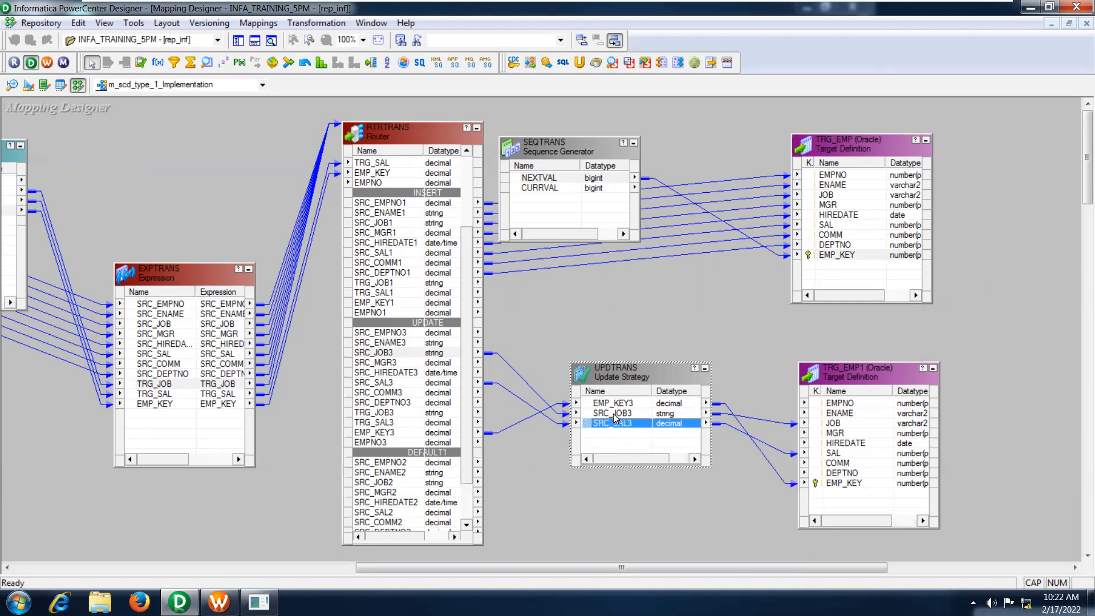
{"action": "left_click", "coordinate": [613, 416]}
{"action": "left_click", "coordinate": [613, 423]}
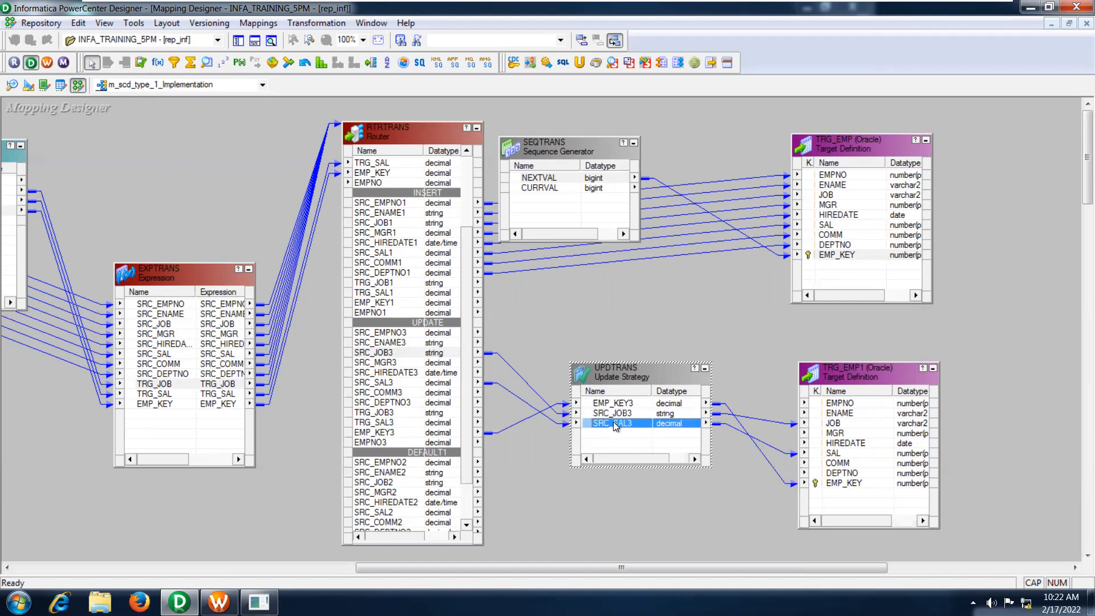
- Open the UPDTRANS transformation's Update Strategy Expression in the Expression Editor and examine its DD_UPDATE formula
{"action": "double_click", "coordinate": [621, 377]}
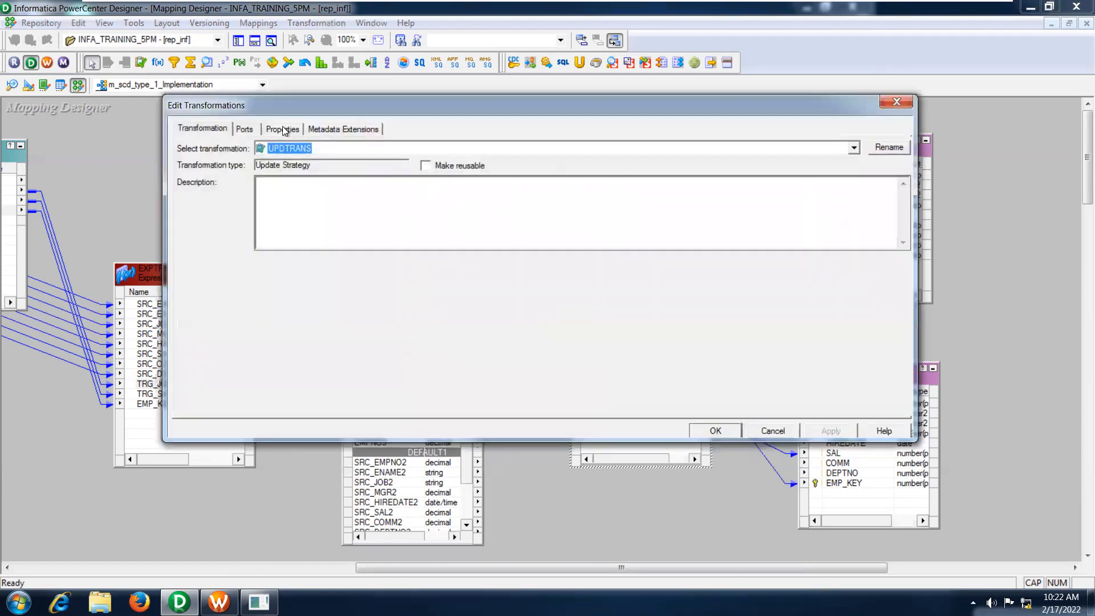
{"action": "left_click", "coordinate": [297, 130]}
{"action": "left_click", "coordinate": [888, 191]}
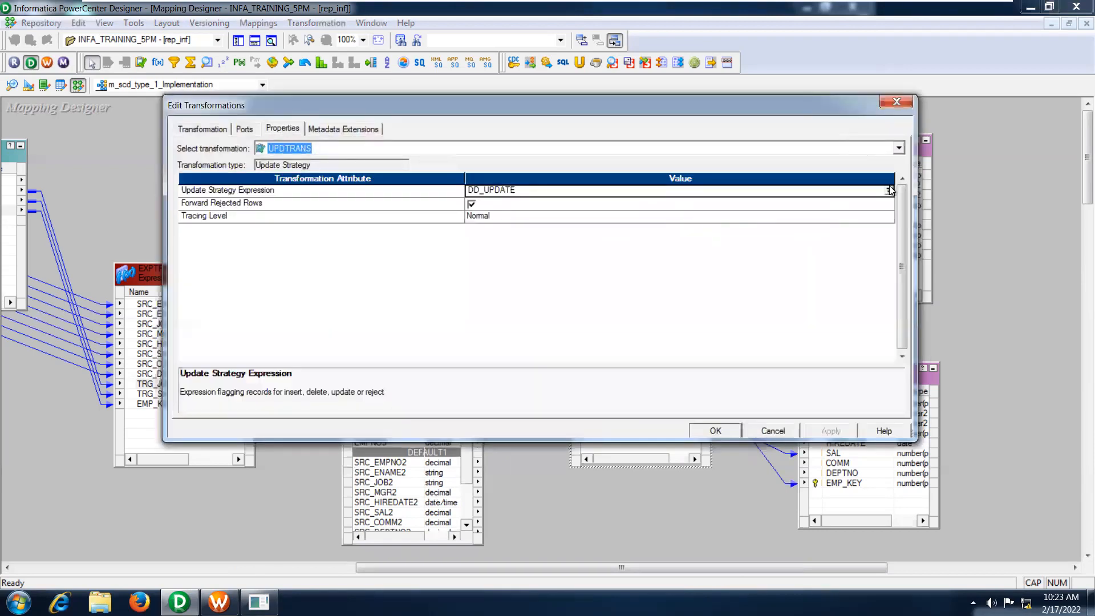
{"action": "left_click", "coordinate": [590, 203]}
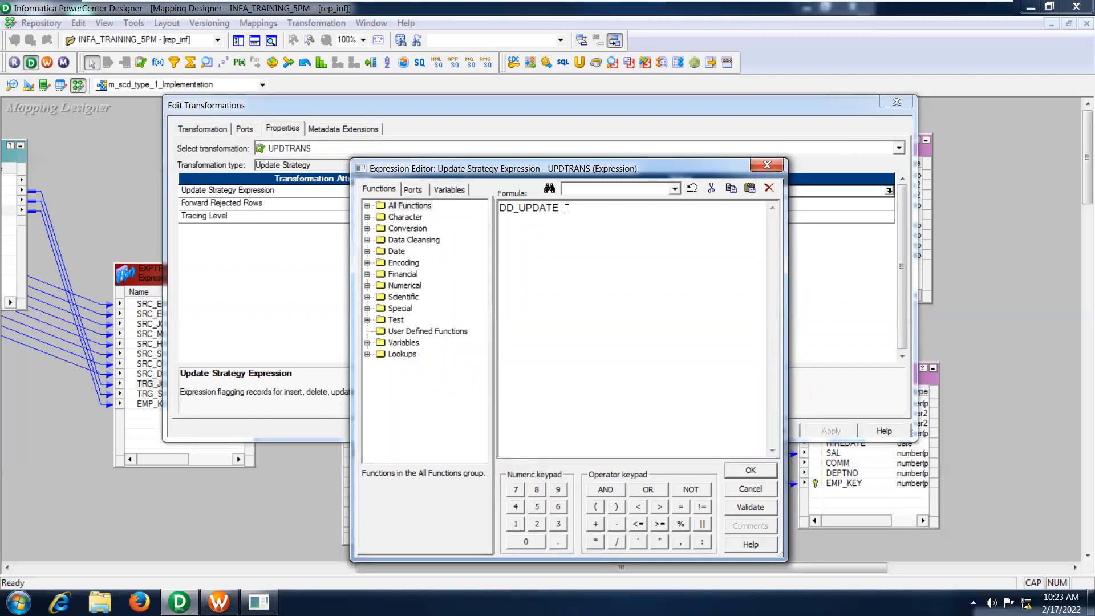
- Close the UPDTRANS formula and transformation settings, and hide the validation output
{"action": "left_click", "coordinate": [751, 470]}
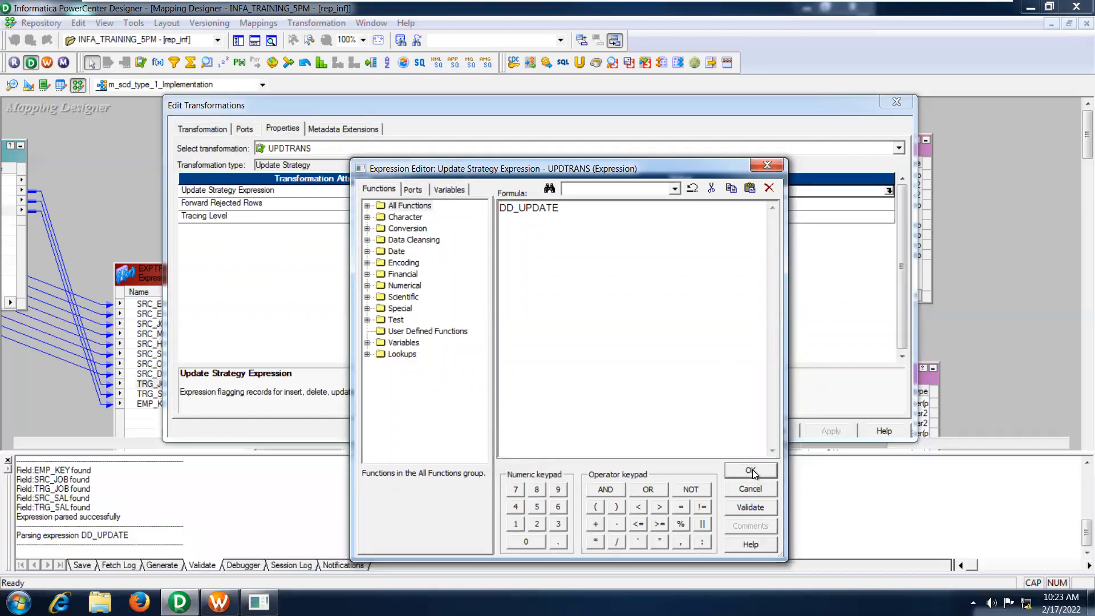
{"action": "left_click", "coordinate": [715, 431]}
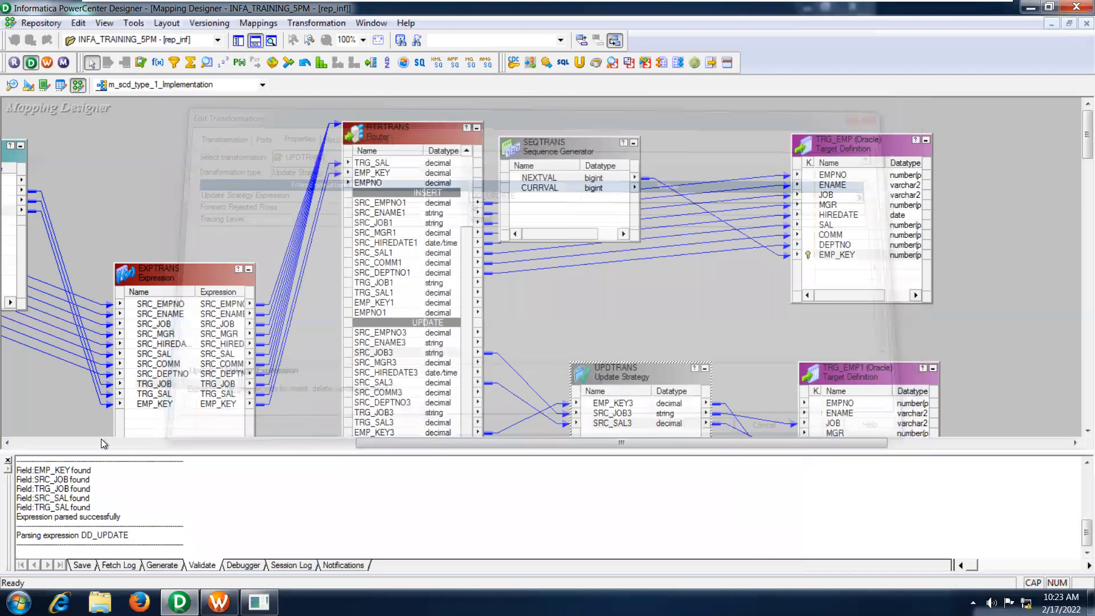
{"action": "left_click", "coordinate": [8, 460]}
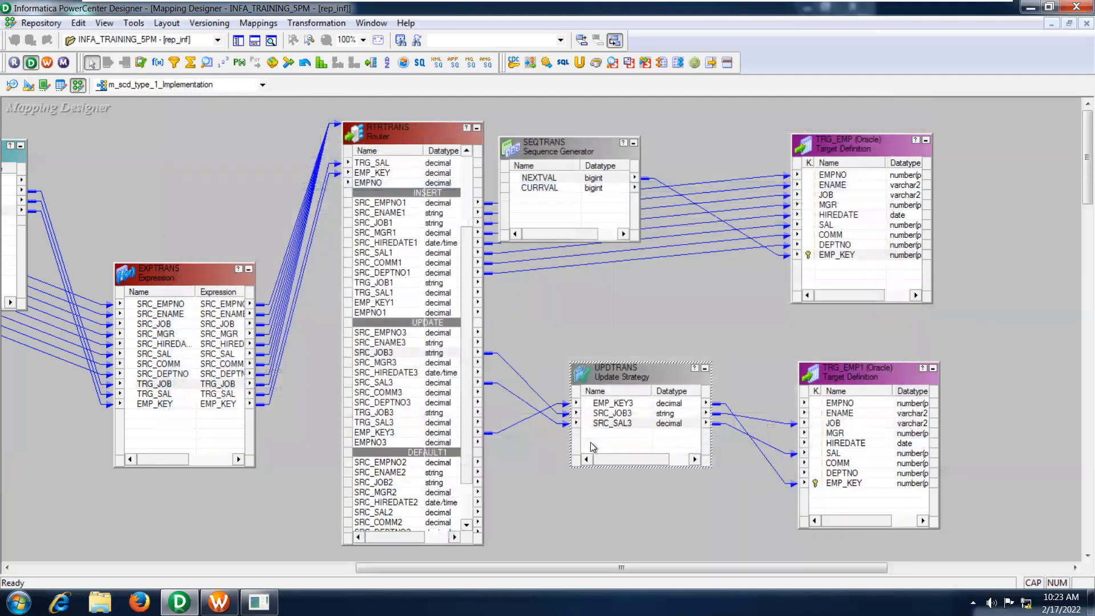
- Examine the SRC_JOB3 and EMP_KEY3 ports in the UPDTRANS Update Strategy
{"action": "left_click", "coordinate": [634, 413]}
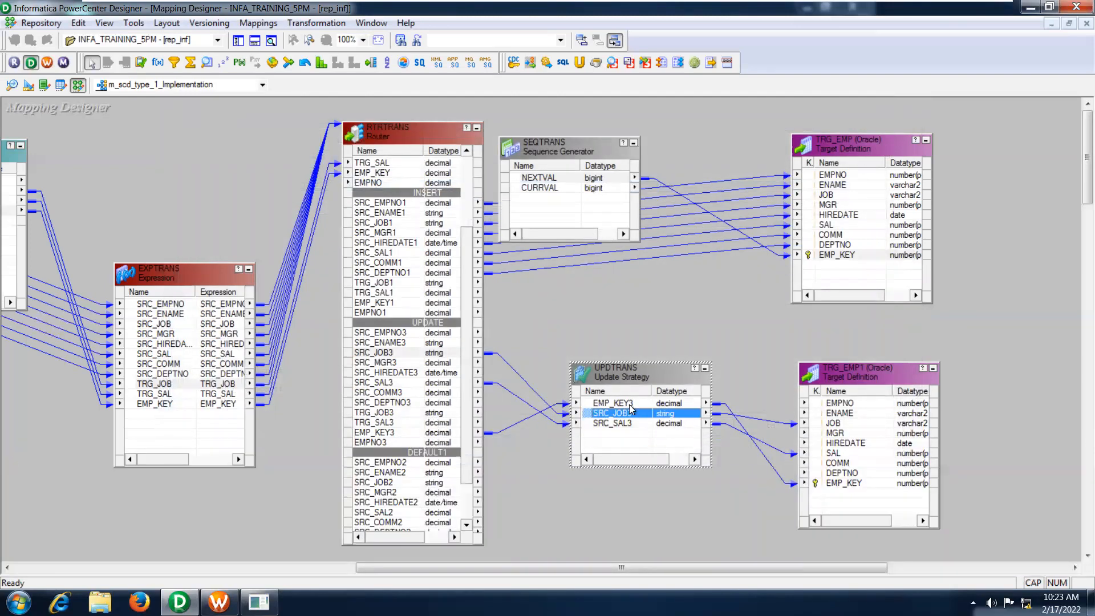
{"action": "left_click", "coordinate": [629, 403]}
{"action": "left_click", "coordinate": [634, 413]}
{"action": "left_click", "coordinate": [625, 403]}
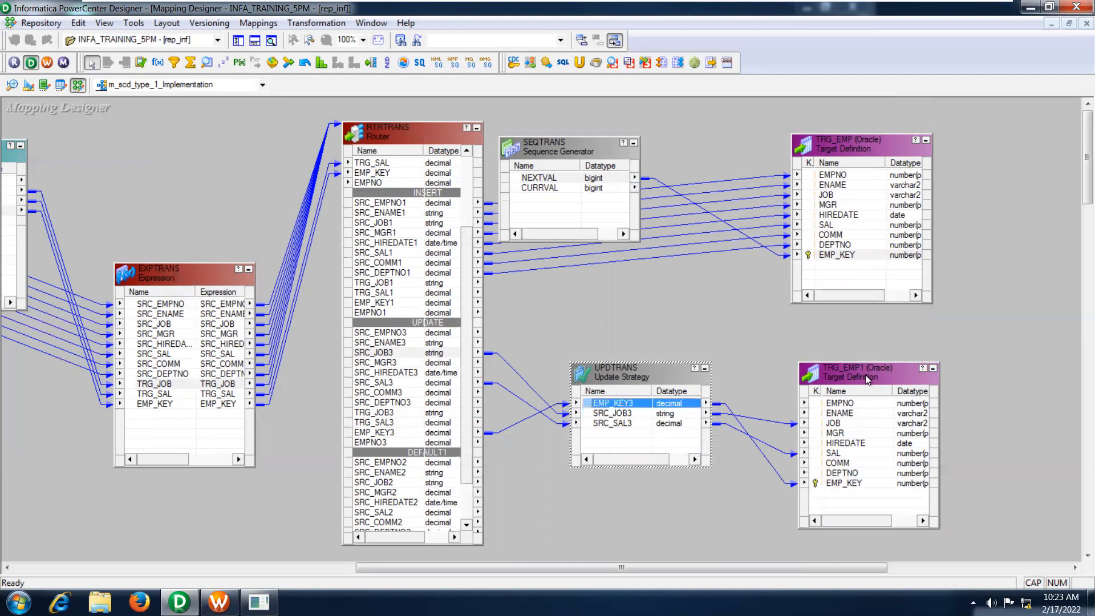
- Compare the TRG_EMP insert target with the TRG_EMP1 update target in the mapping
{"action": "left_click", "coordinate": [865, 375]}
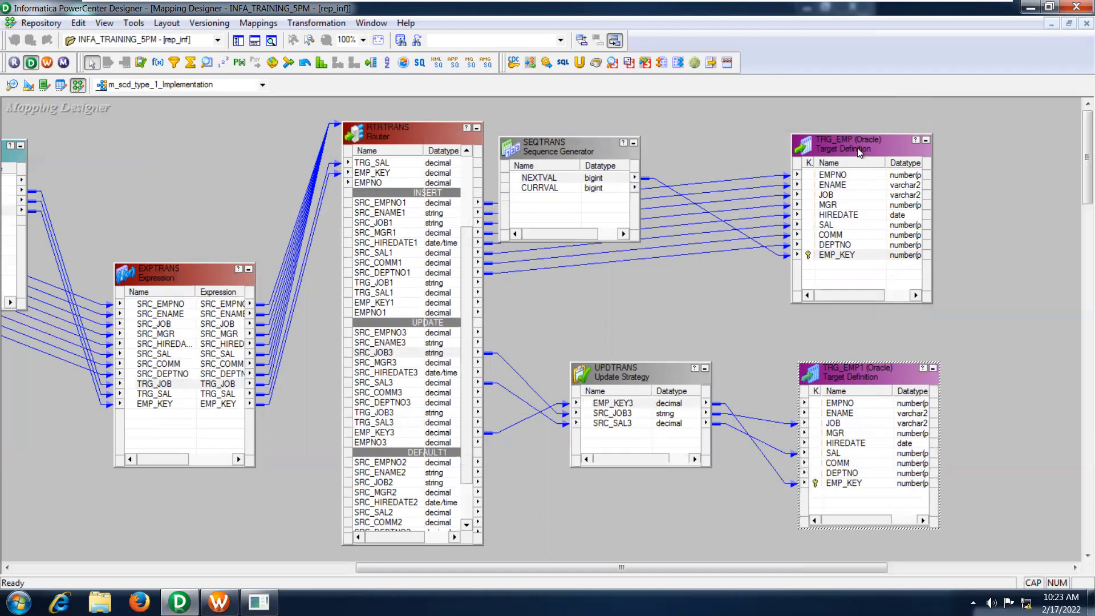
{"action": "left_click", "coordinate": [858, 148]}
{"action": "left_click", "coordinate": [850, 374]}
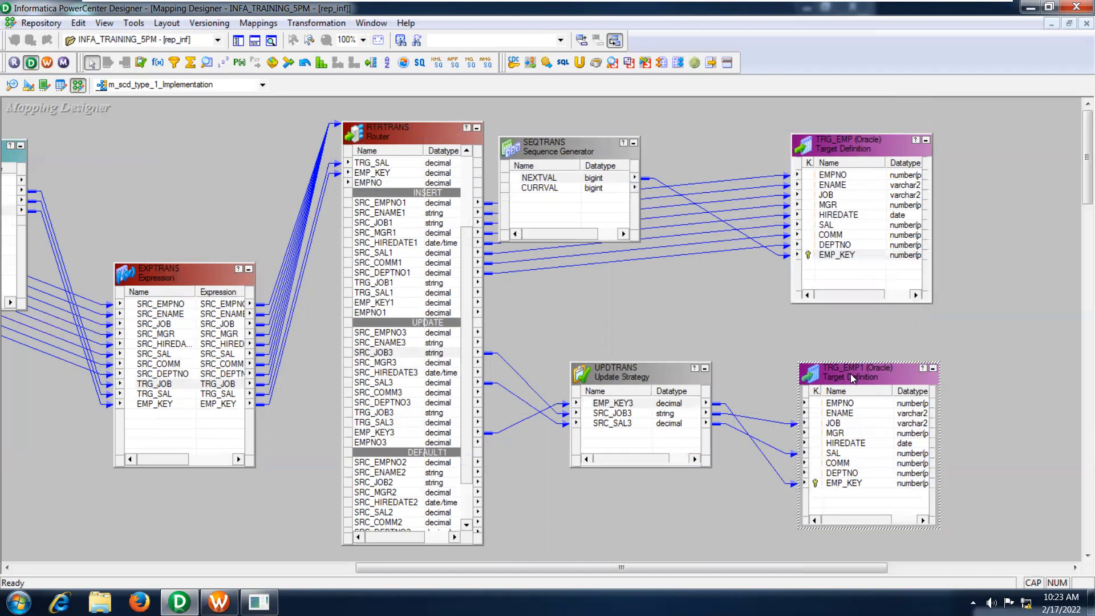
{"action": "left_click", "coordinate": [878, 150]}
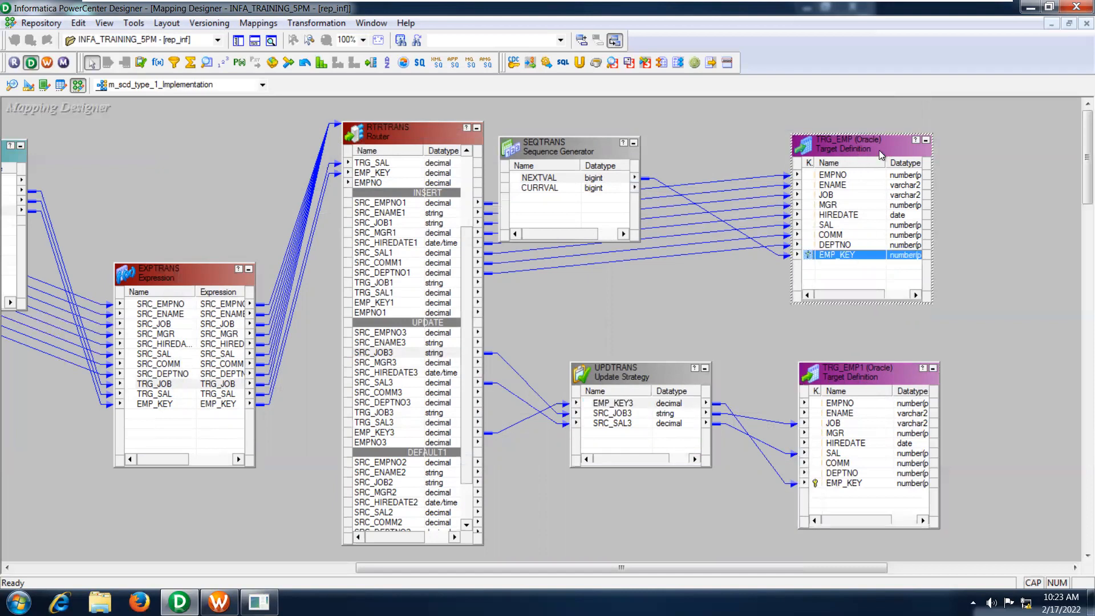
{"action": "left_click", "coordinate": [868, 372]}
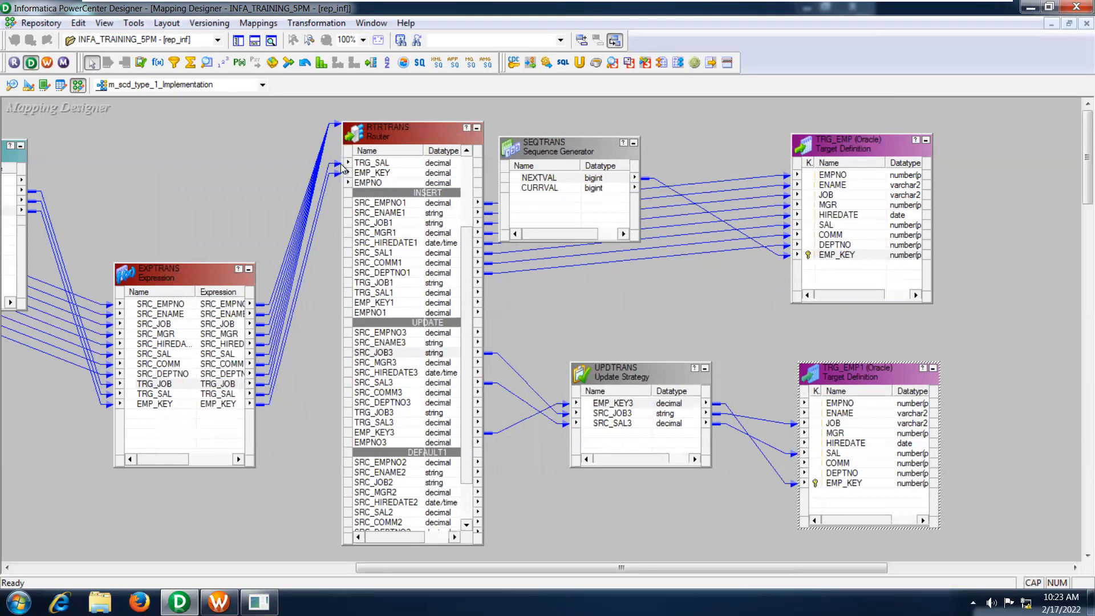
- Review the ISNULL(EMP_KEY) filter condition of the RTRTRANS router's INSERT group in the Expression Editor
{"action": "double_click", "coordinate": [381, 136]}
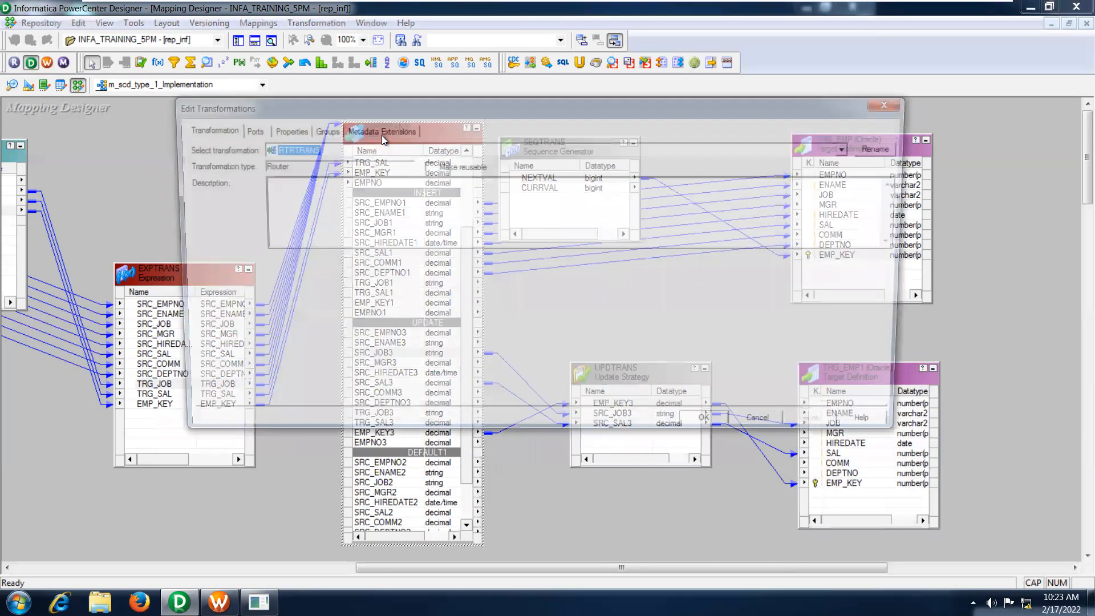
{"action": "left_click", "coordinate": [320, 128]}
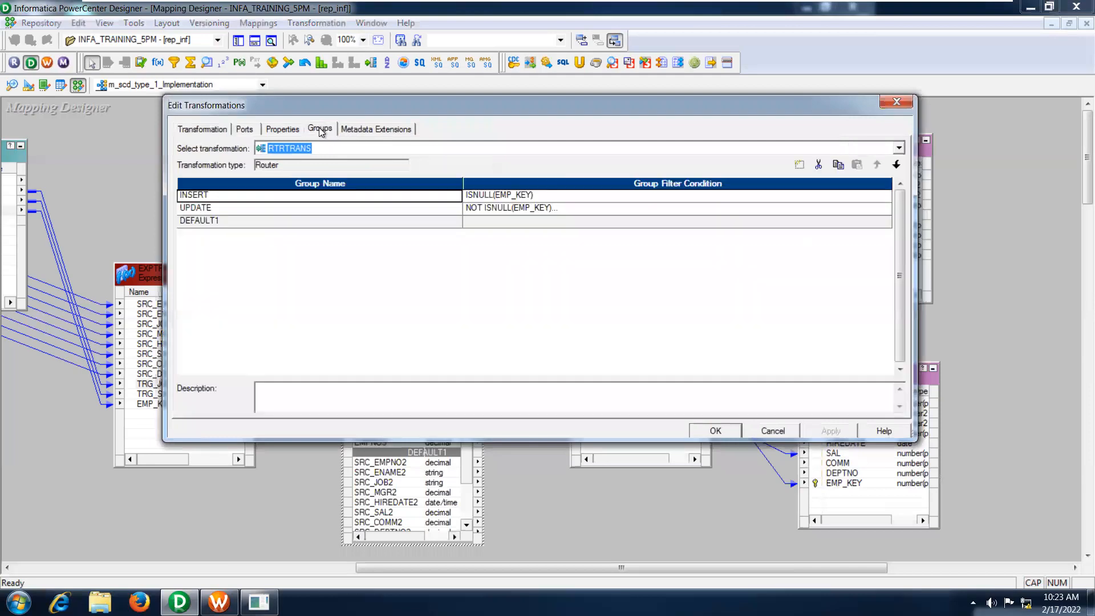
{"action": "left_click", "coordinate": [635, 196]}
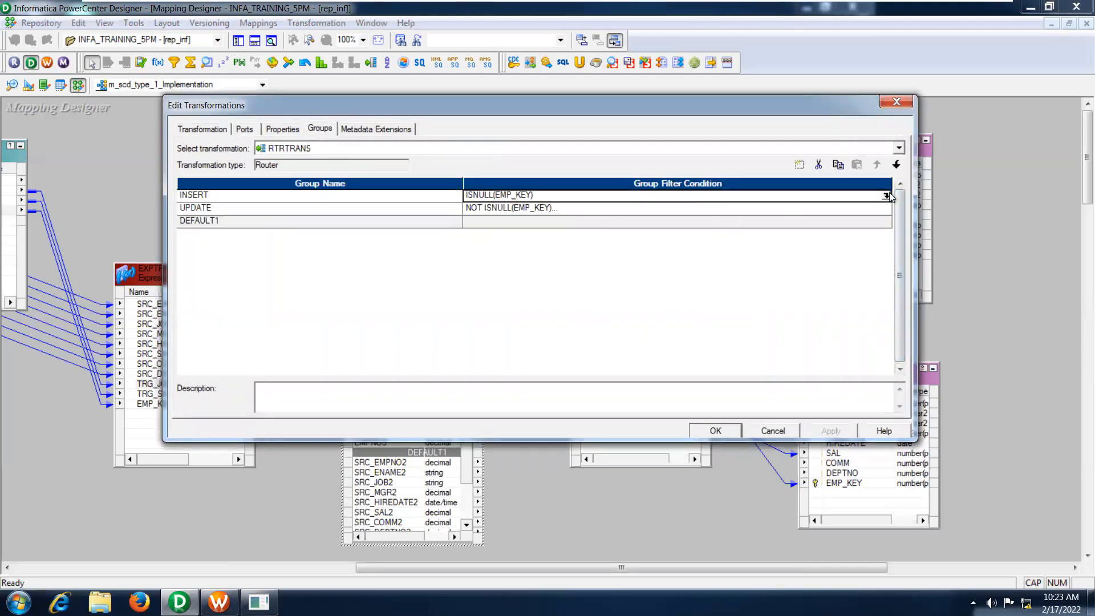
{"action": "left_click", "coordinate": [886, 196]}
{"action": "left_click_drag", "start_coordinate": [587, 207], "coordinate": [484, 207]}
{"action": "left_click", "coordinate": [652, 217]}
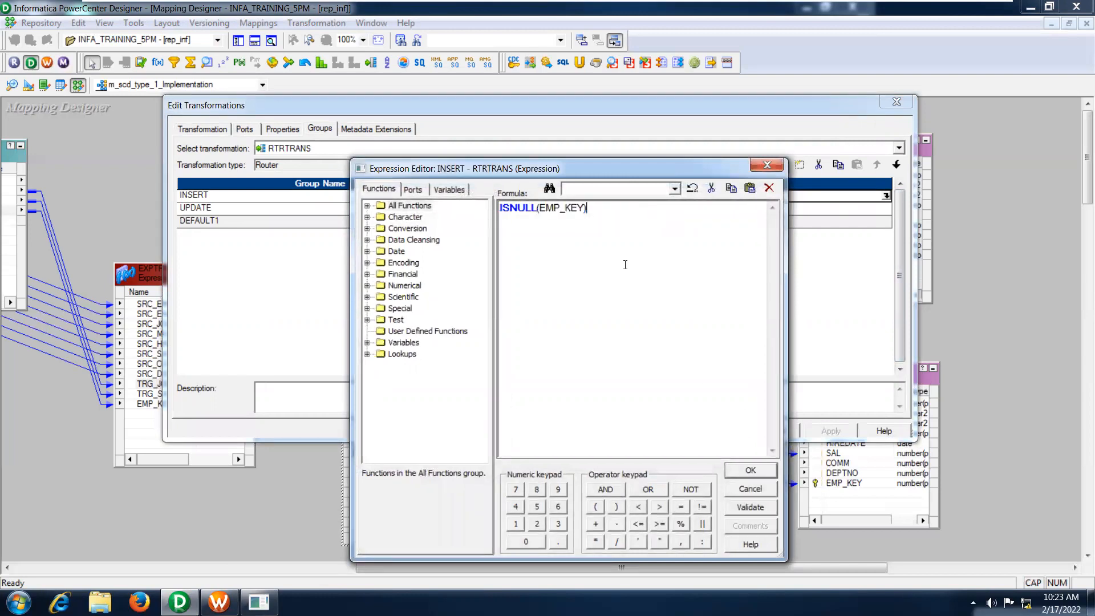
{"action": "left_click", "coordinate": [750, 470]}
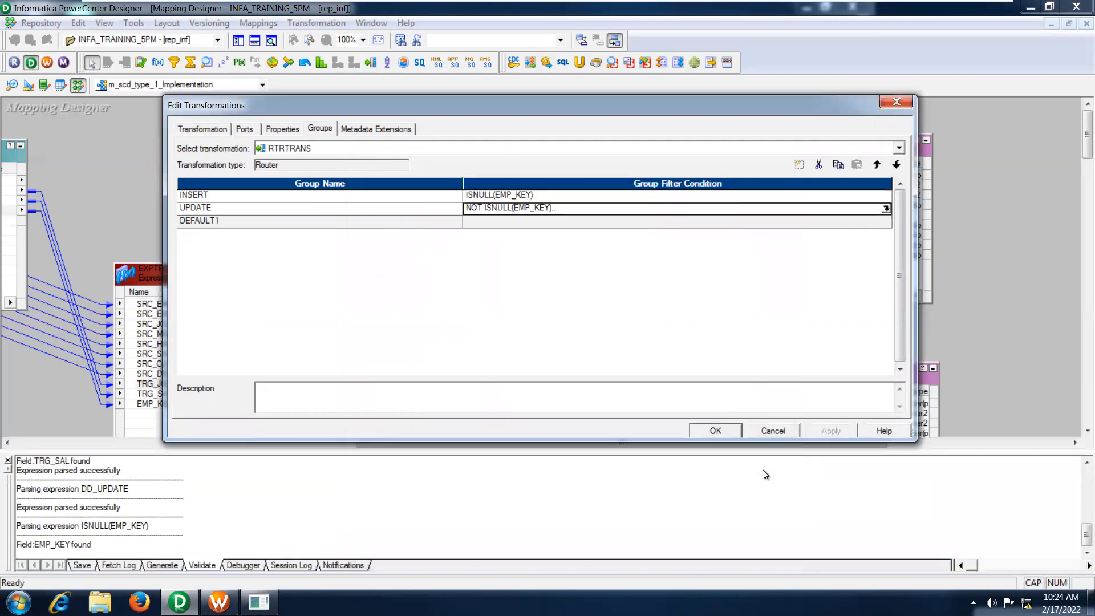
- Review the full filter condition of the RTRTRANS router's UPDATE group, and close the router's settings and validation output
{"action": "left_click", "coordinate": [886, 208]}
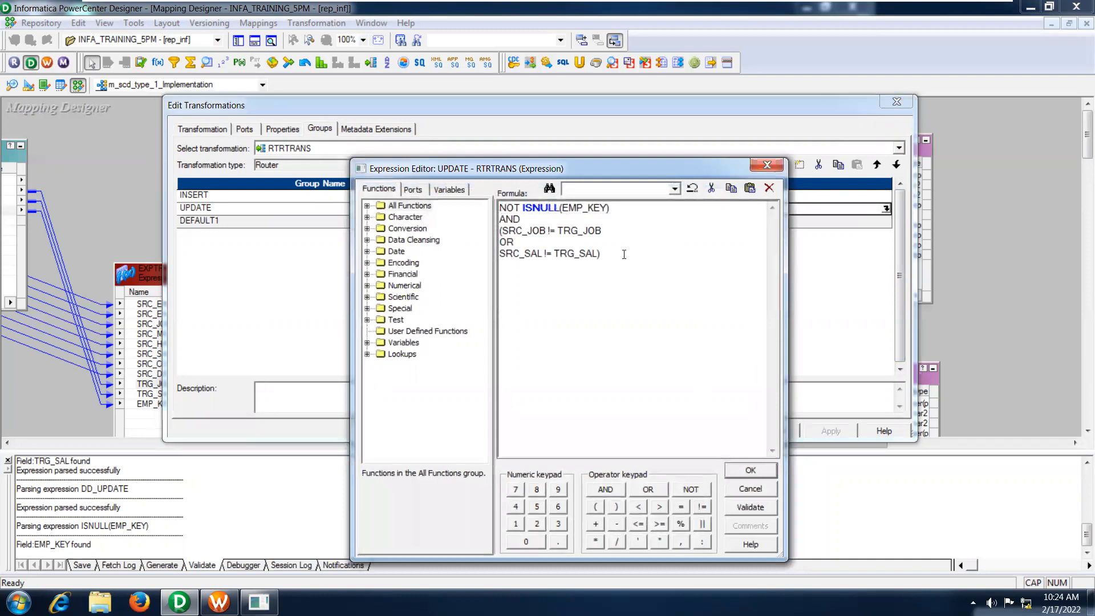
{"action": "left_click_drag", "start_coordinate": [607, 254], "coordinate": [499, 205]}
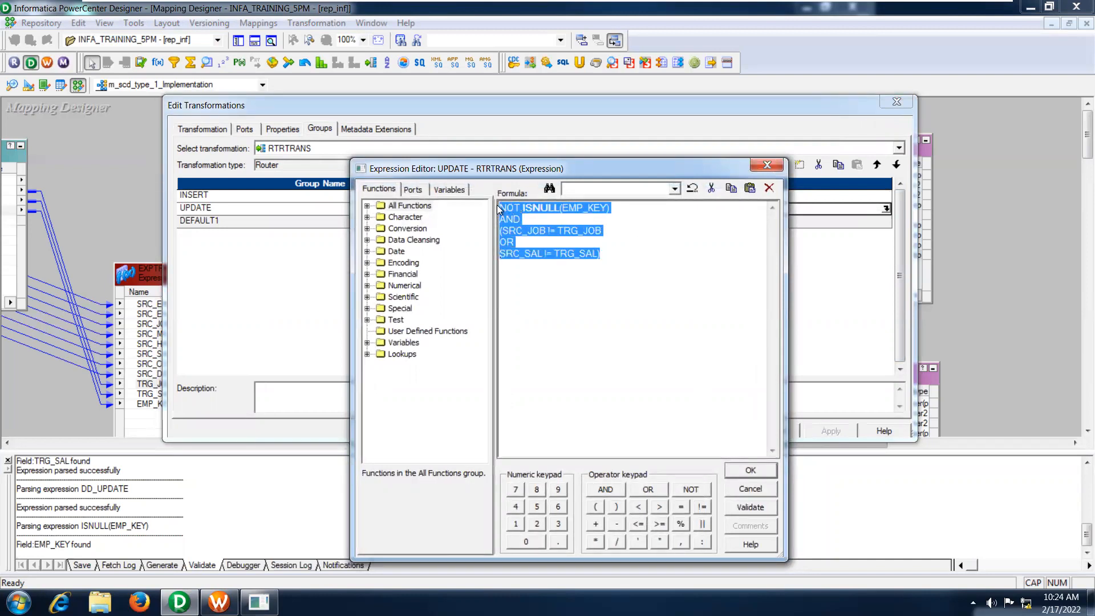
{"action": "left_click", "coordinate": [523, 210]}
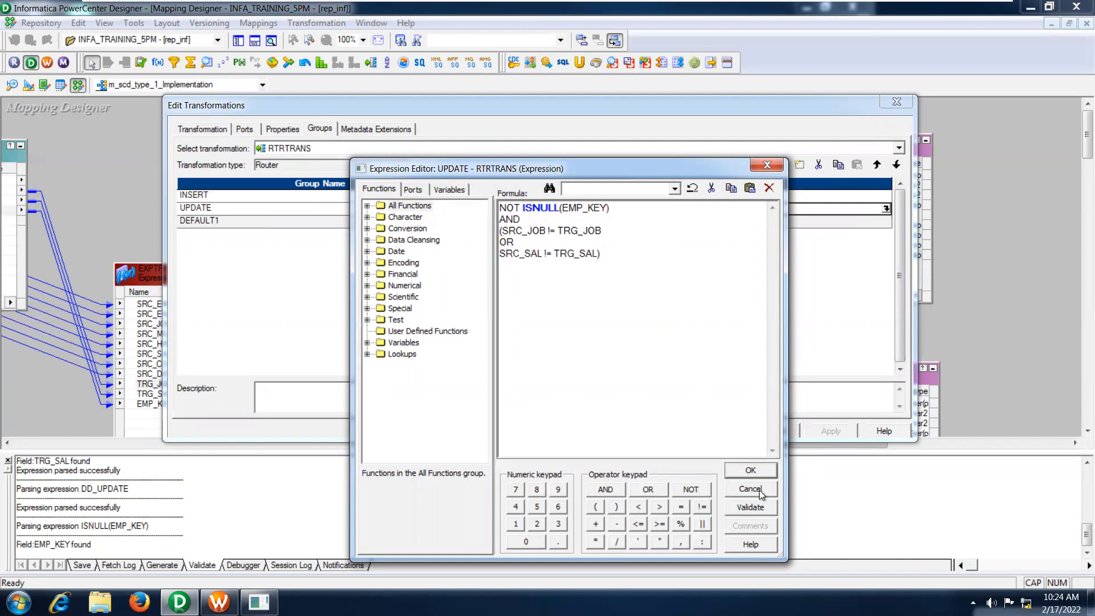
{"action": "left_click", "coordinate": [750, 470]}
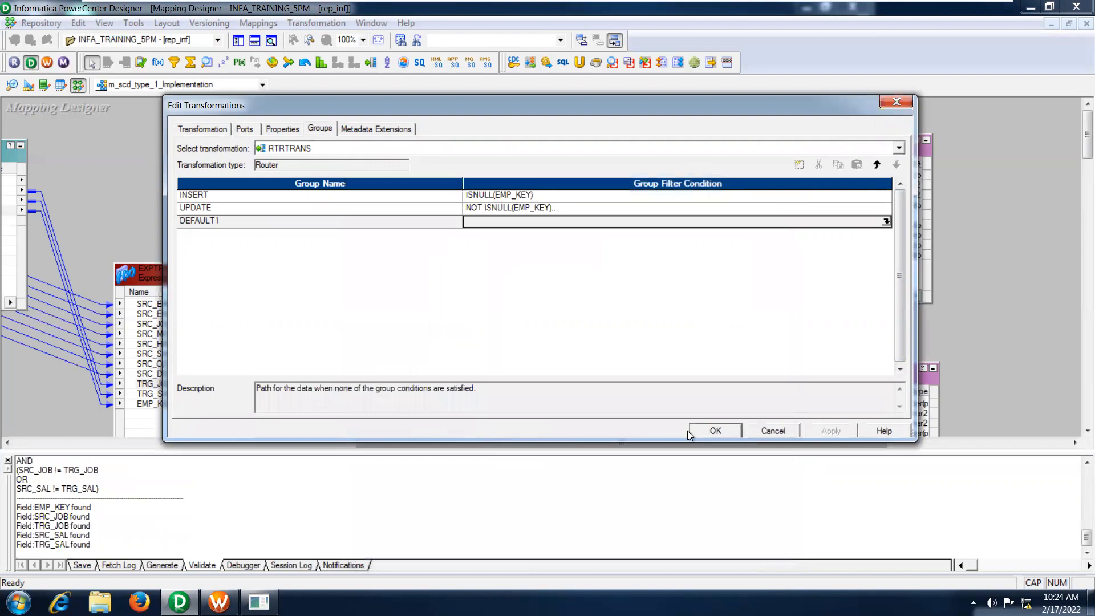
{"action": "left_click", "coordinate": [696, 430]}
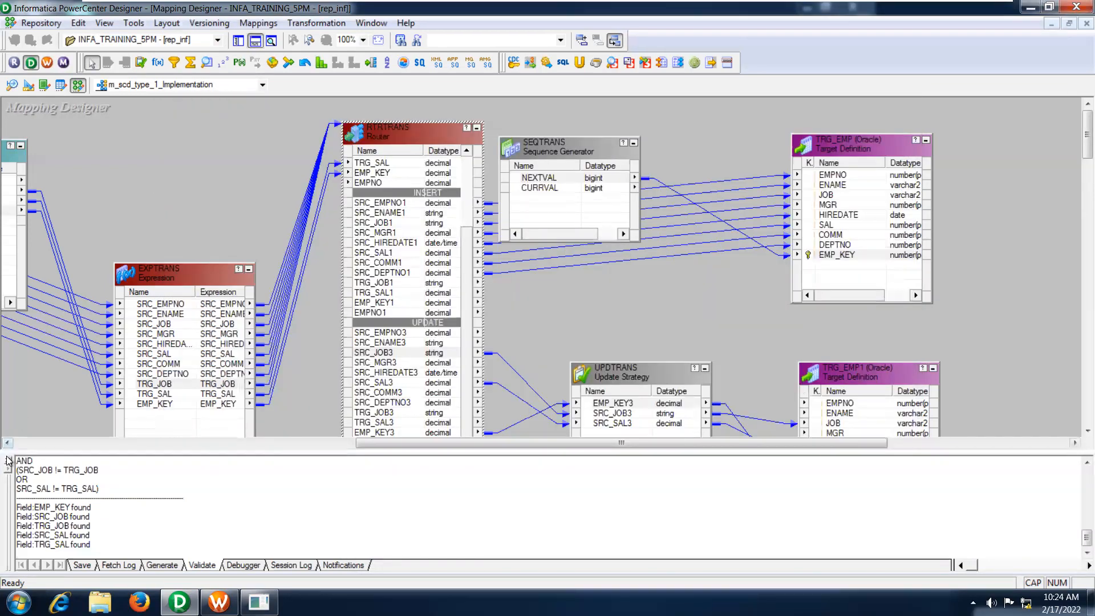
{"action": "left_click", "coordinate": [8, 458]}
- Show the repository navigator beside the mapping and save the INFA_TRAINING_5PM folder
{"action": "left_click", "coordinate": [239, 41]}
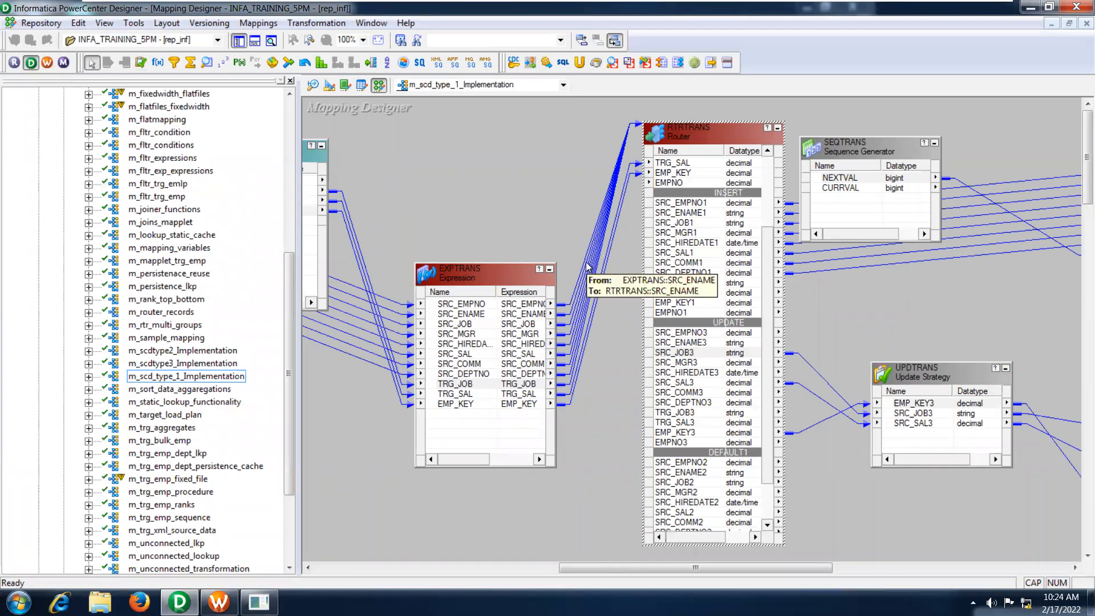
{"action": "key", "text": "ctrl+s"}
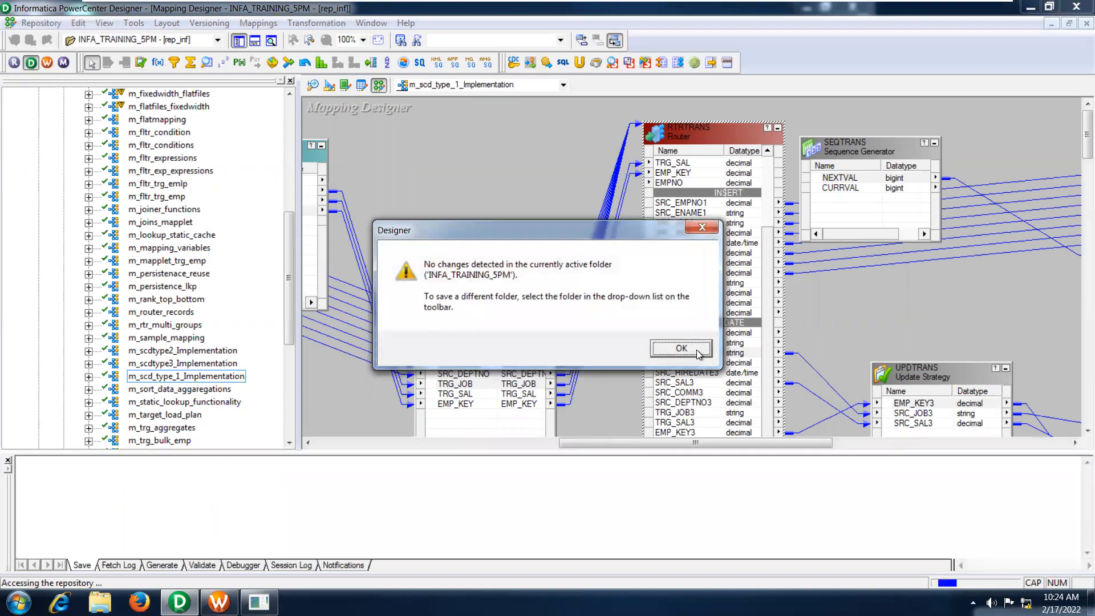
{"action": "left_click", "coordinate": [697, 352]}
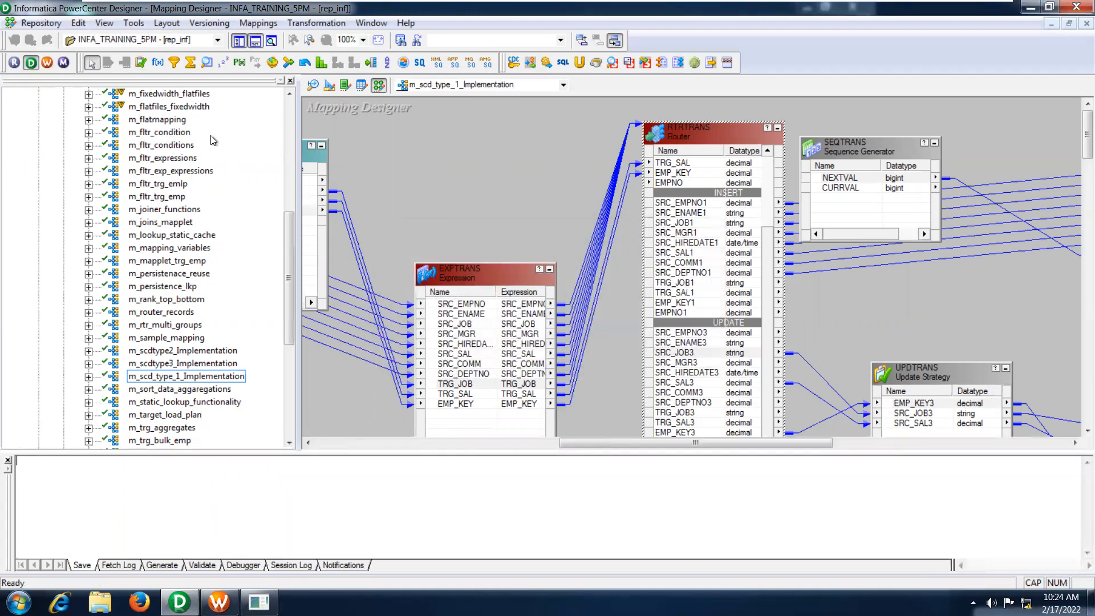
- Switch to Informatica PowerCenter Workflow Manager and open the mapping configuration of the s_m_scd_type_1_Implementation session
{"action": "left_click", "coordinate": [46, 64]}
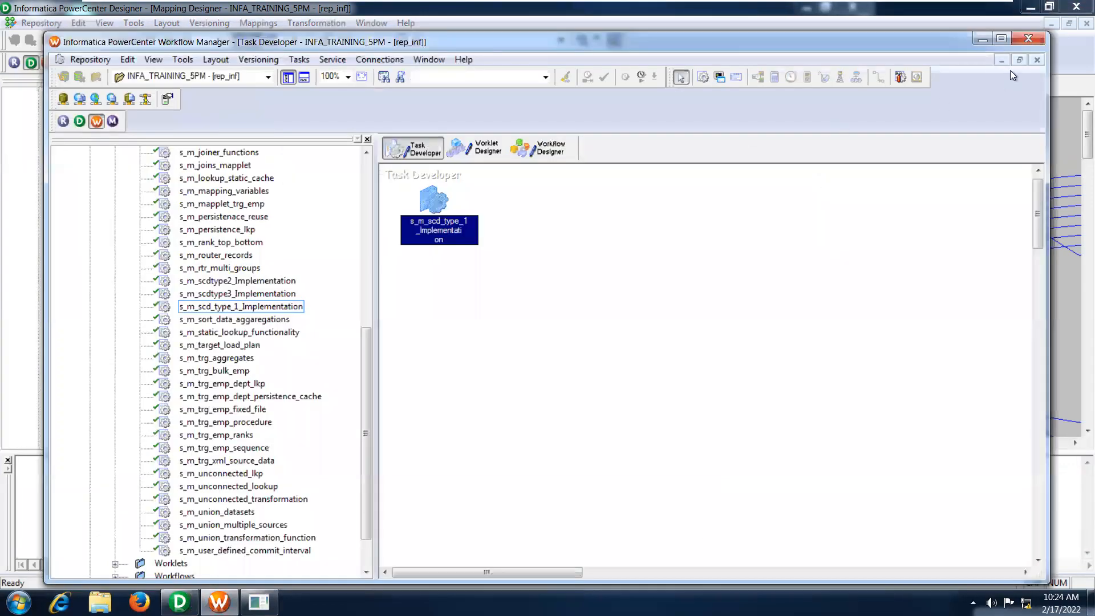
{"action": "left_click", "coordinate": [1002, 40]}
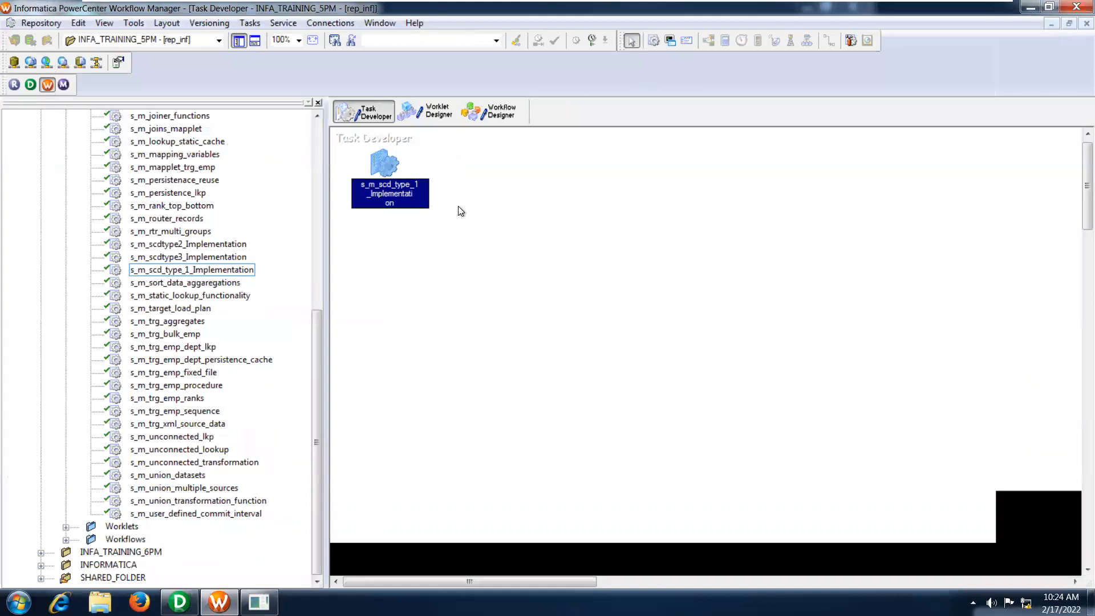
{"action": "double_click", "coordinate": [387, 162]}
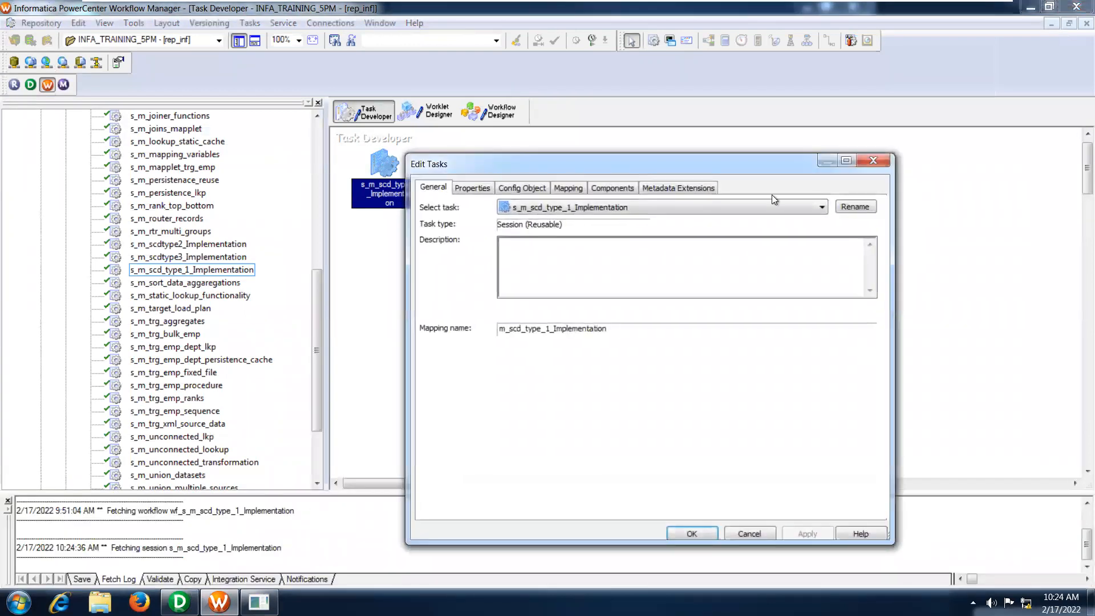
{"action": "left_click", "coordinate": [845, 162]}
{"action": "left_click", "coordinate": [162, 29]}
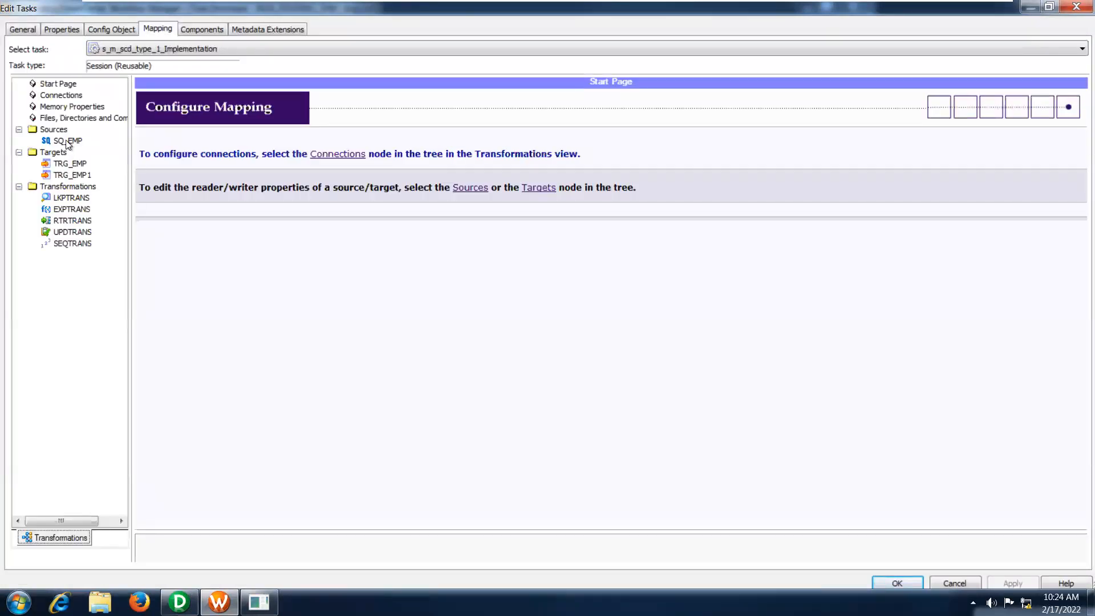
- Examine the reader and database connection of SQ_EMP and the writer connections of TRG_EMP and TRG_EMP1
{"action": "left_click", "coordinate": [67, 140]}
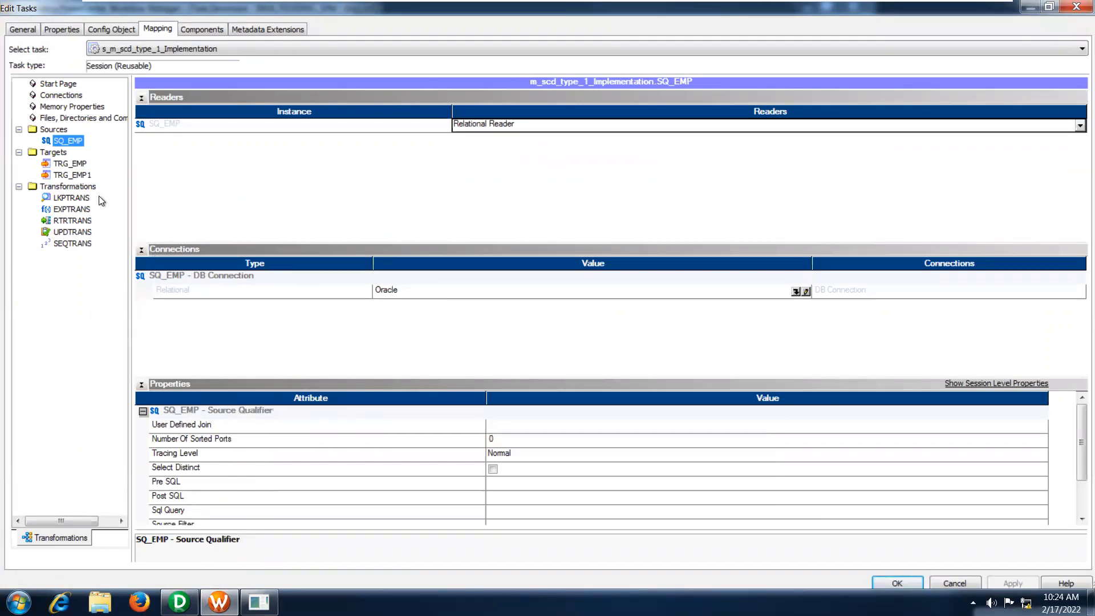
{"action": "left_click", "coordinate": [70, 164]}
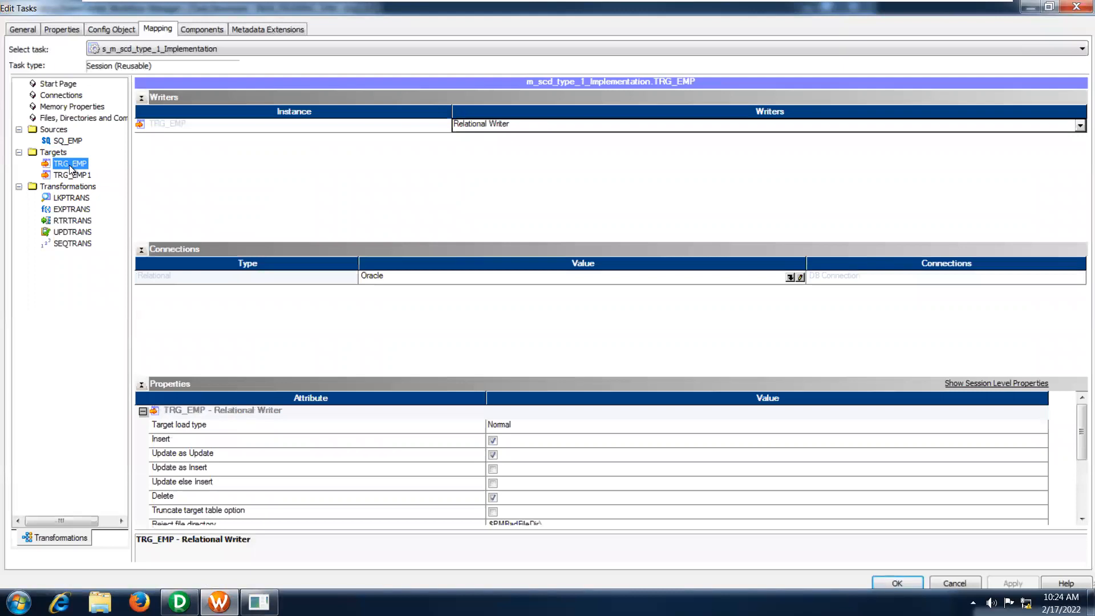
{"action": "left_click", "coordinate": [73, 176]}
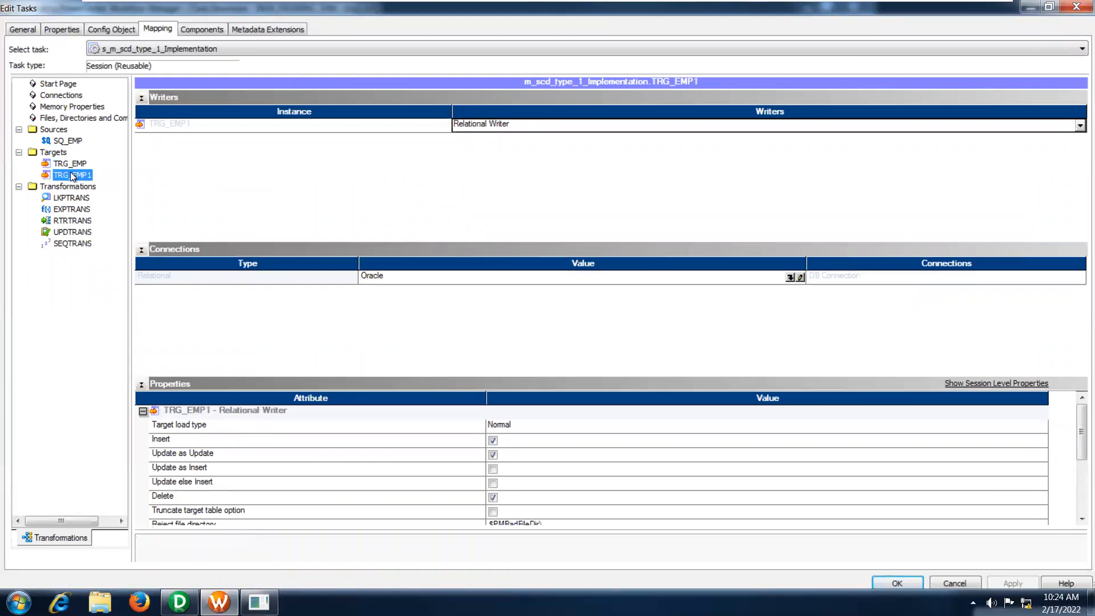
{"action": "left_click", "coordinate": [72, 165]}
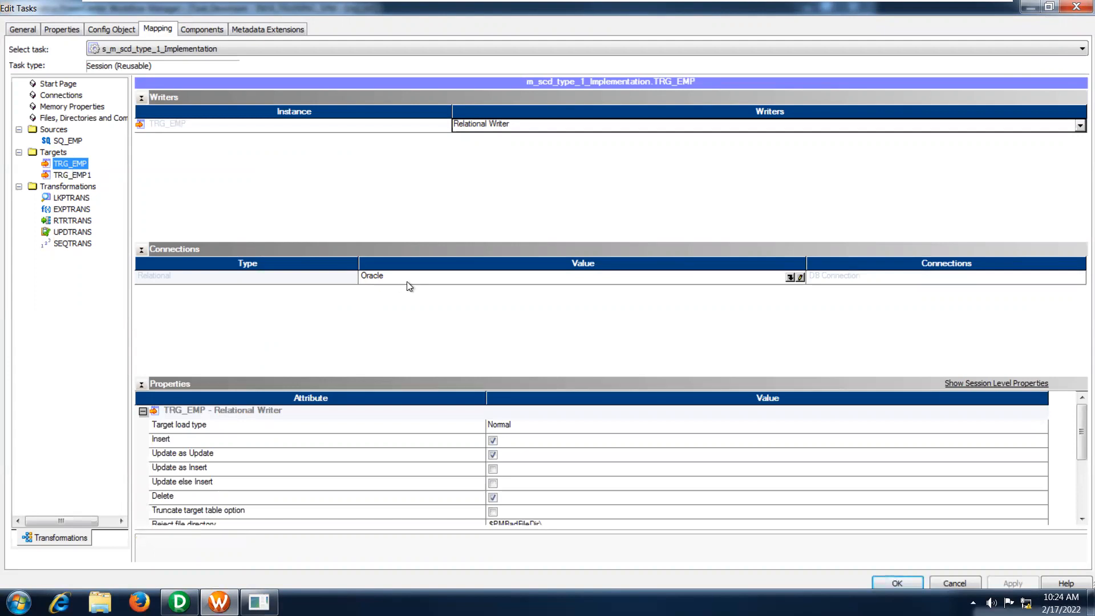
- Compare the relational writer properties of the TRG_EMP and TRG_EMP1 targets in the session
{"action": "left_click", "coordinate": [79, 178]}
{"action": "left_click", "coordinate": [74, 162]}
{"action": "left_click", "coordinate": [78, 175]}
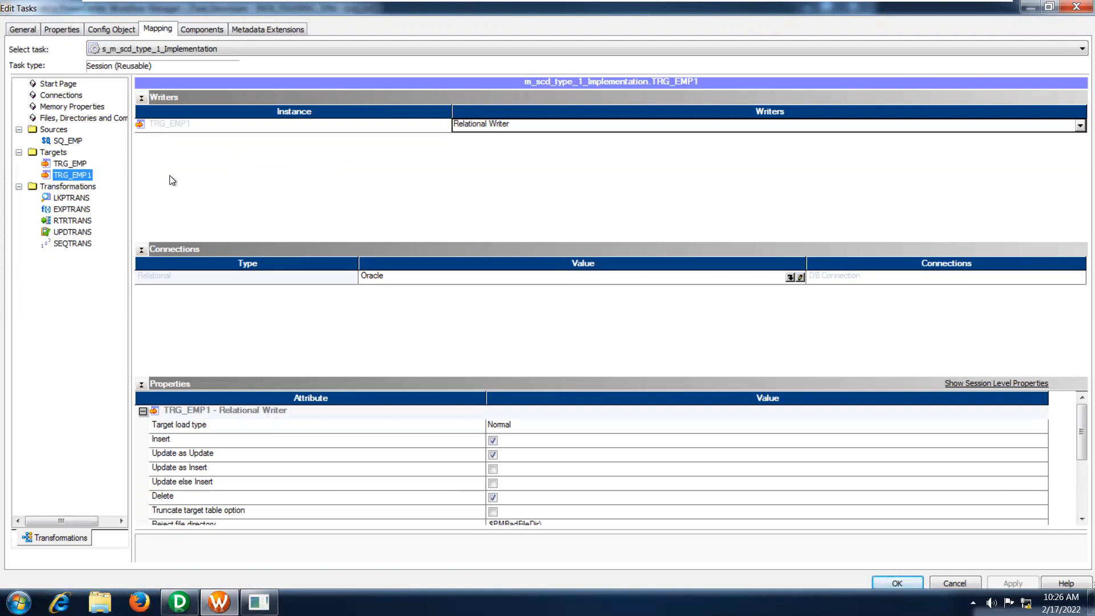
{"action": "left_click", "coordinate": [76, 161]}
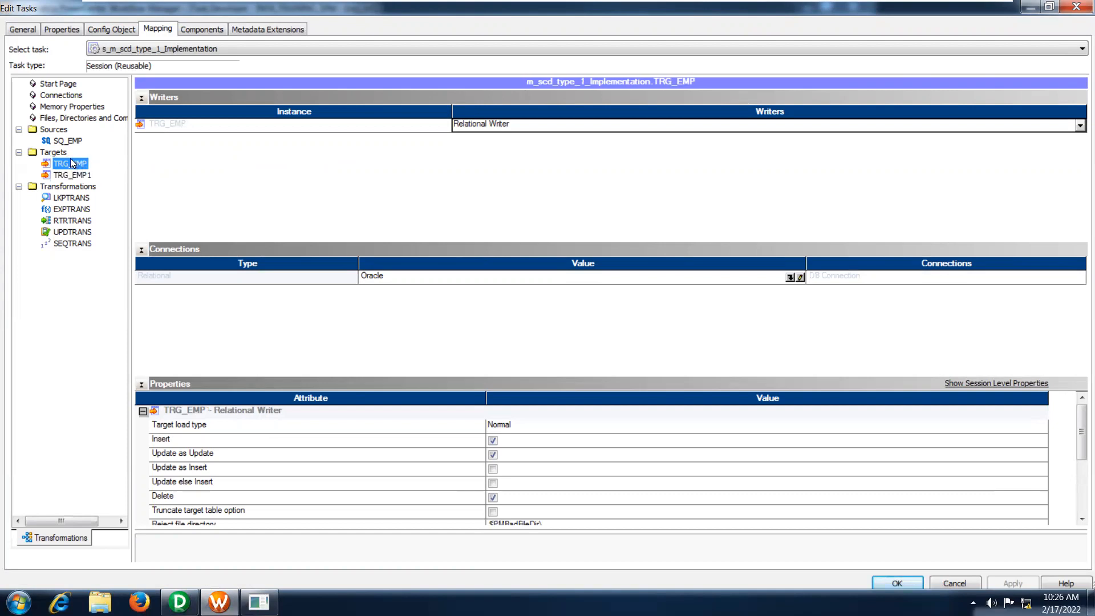
{"action": "left_click", "coordinate": [74, 168]}
{"action": "left_click", "coordinate": [74, 165]}
- Check the LKPTRANS connection in the session settings and show the wf_s_m_scd_type_1_Implementation workflow in Workflow Designer
{"action": "left_click", "coordinate": [73, 199]}
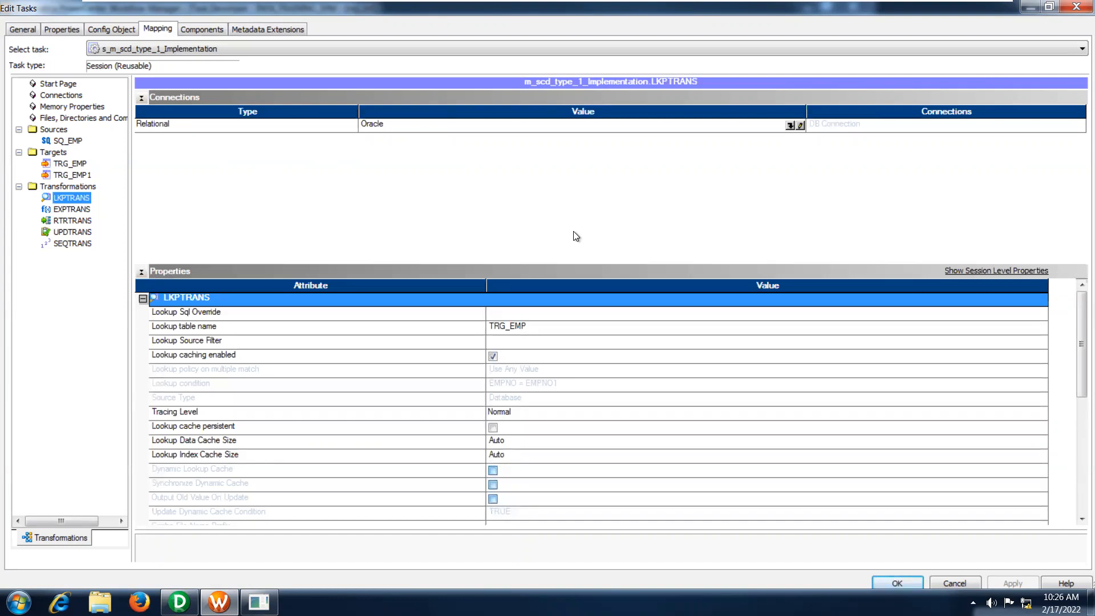
{"action": "left_click", "coordinate": [897, 583]}
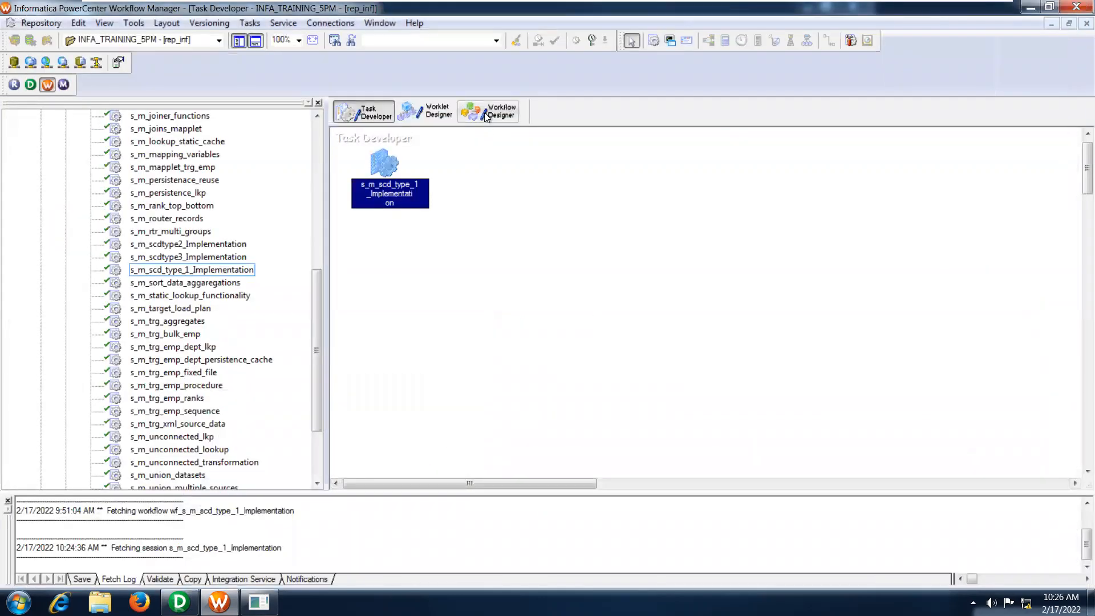
{"action": "left_click", "coordinate": [487, 117]}
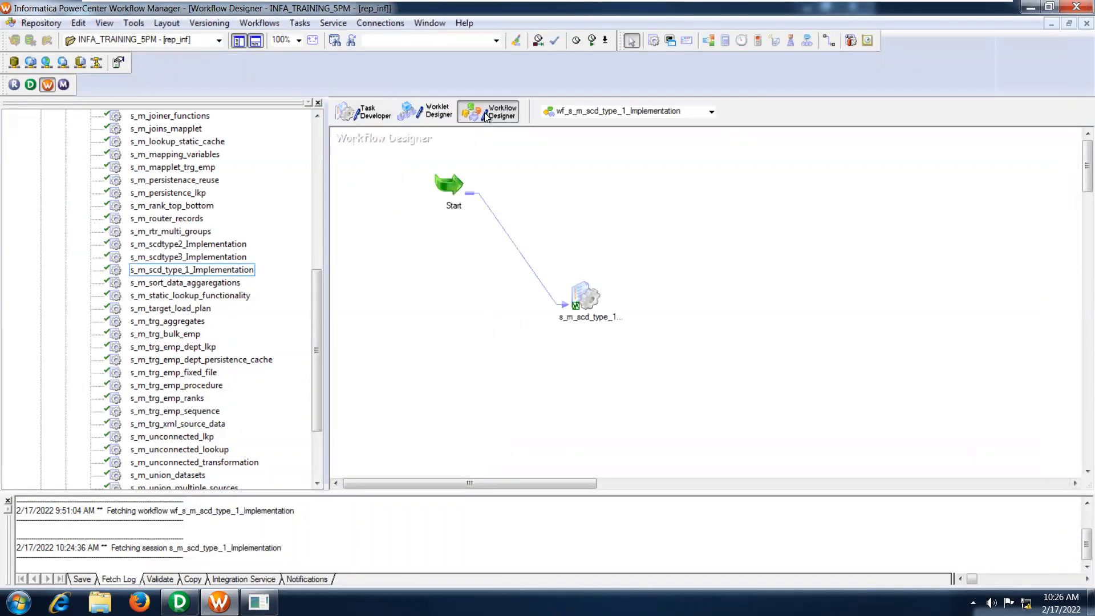
- Start the wf_s_m_scd_type_1_Implementation workflow
{"action": "left_click", "coordinate": [585, 301]}
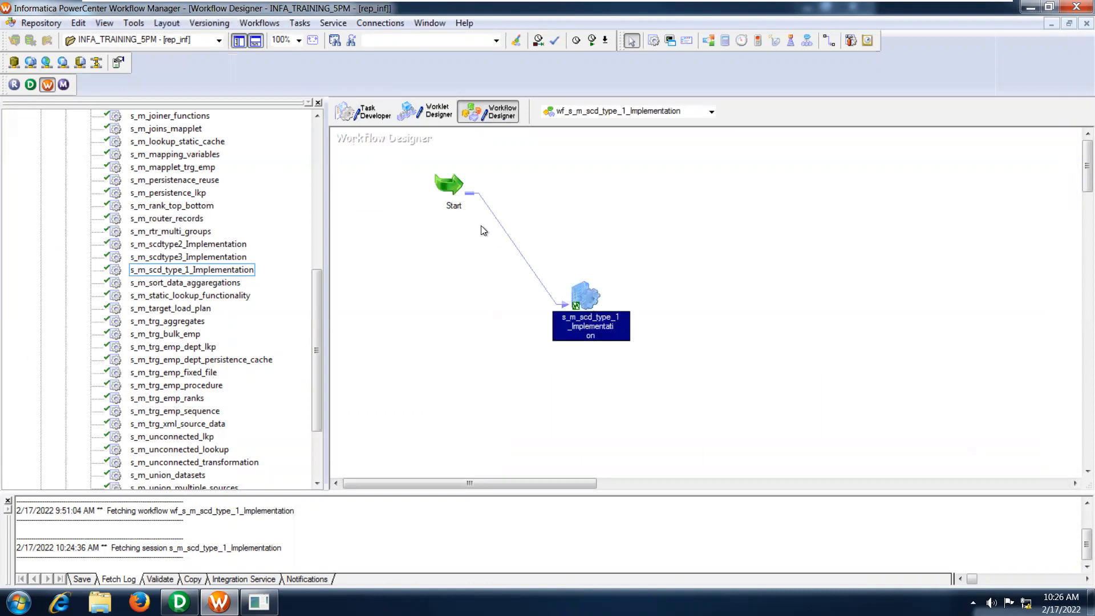
{"action": "left_click", "coordinate": [267, 24]}
{"action": "left_click", "coordinate": [268, 102]}
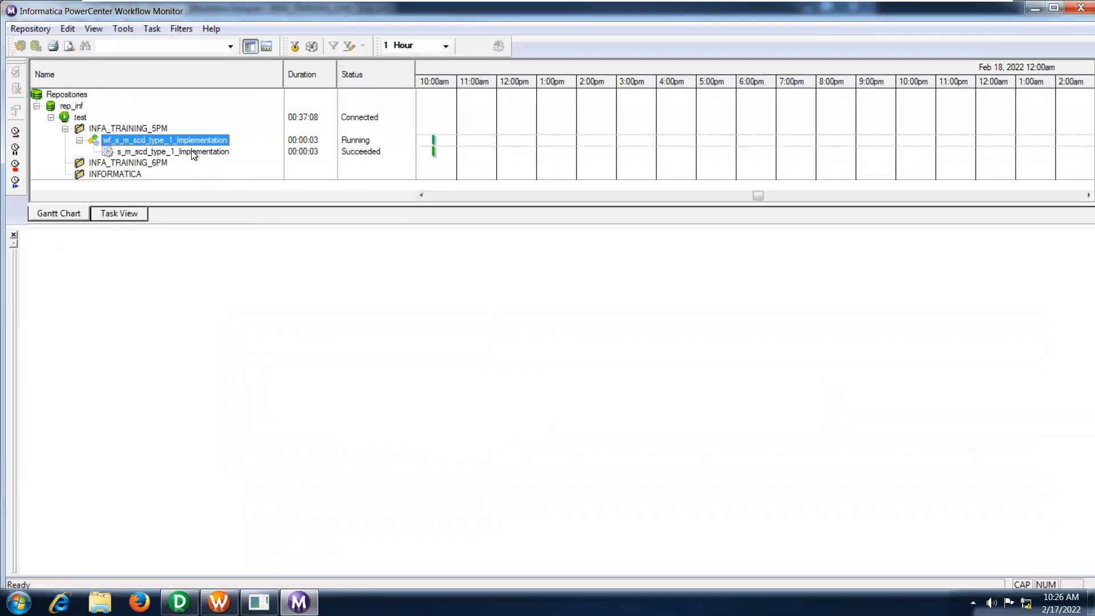
- Open the run properties of s_m_scd_type_1_Implementation in Workflow Monitor and examine the source/target statistics of SQ_EMP and TRG_EMP
{"action": "left_click", "coordinate": [192, 152]}
{"action": "right_click", "coordinate": [190, 150]}
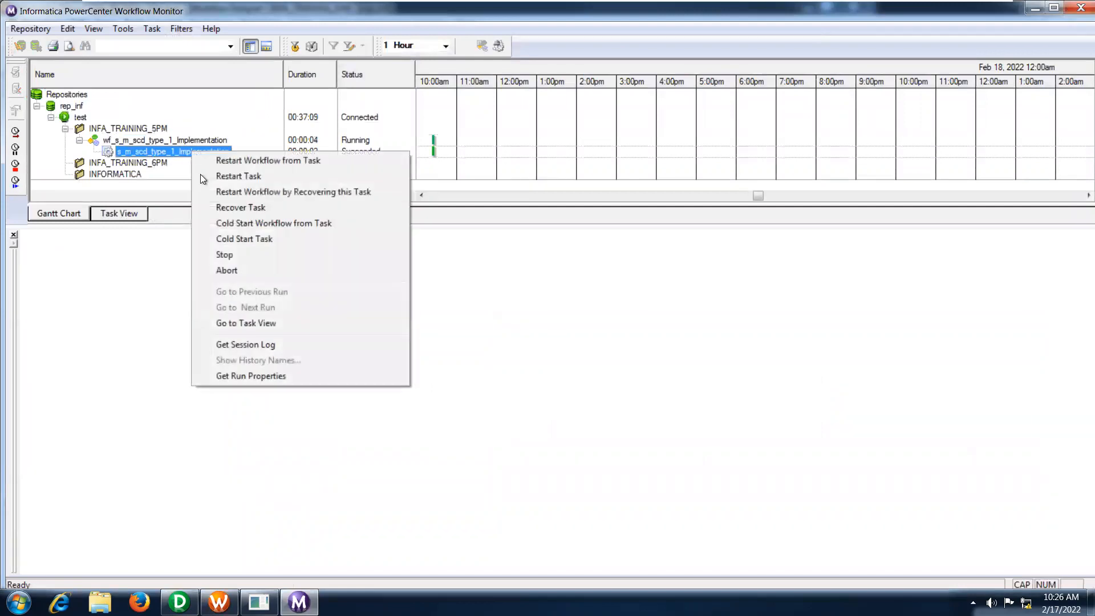
{"action": "left_click", "coordinate": [239, 377]}
{"action": "left_click", "coordinate": [27, 251]}
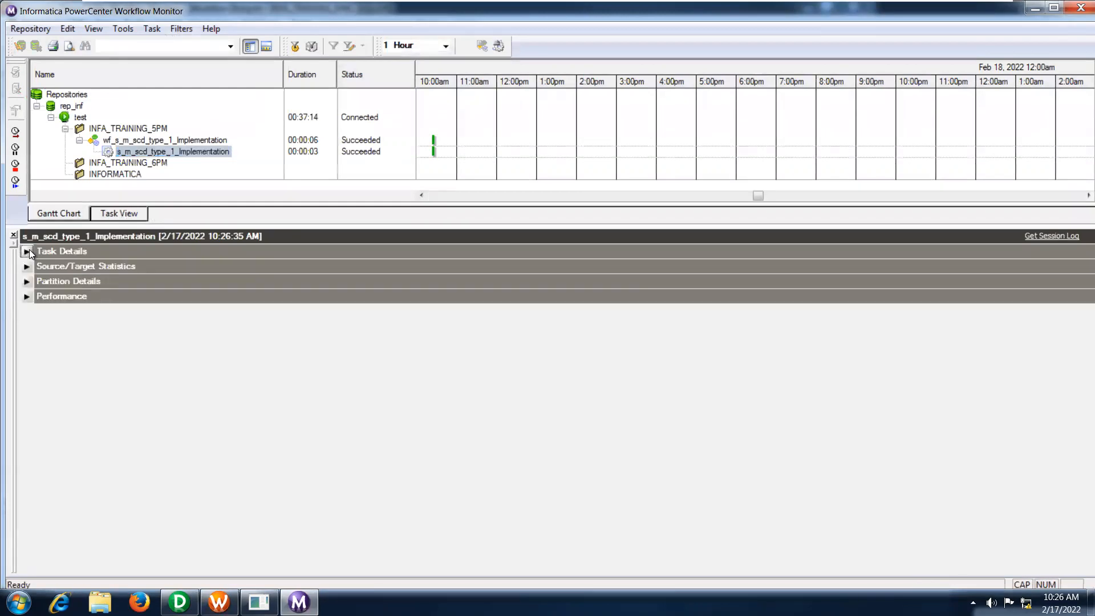
{"action": "left_click", "coordinate": [28, 265]}
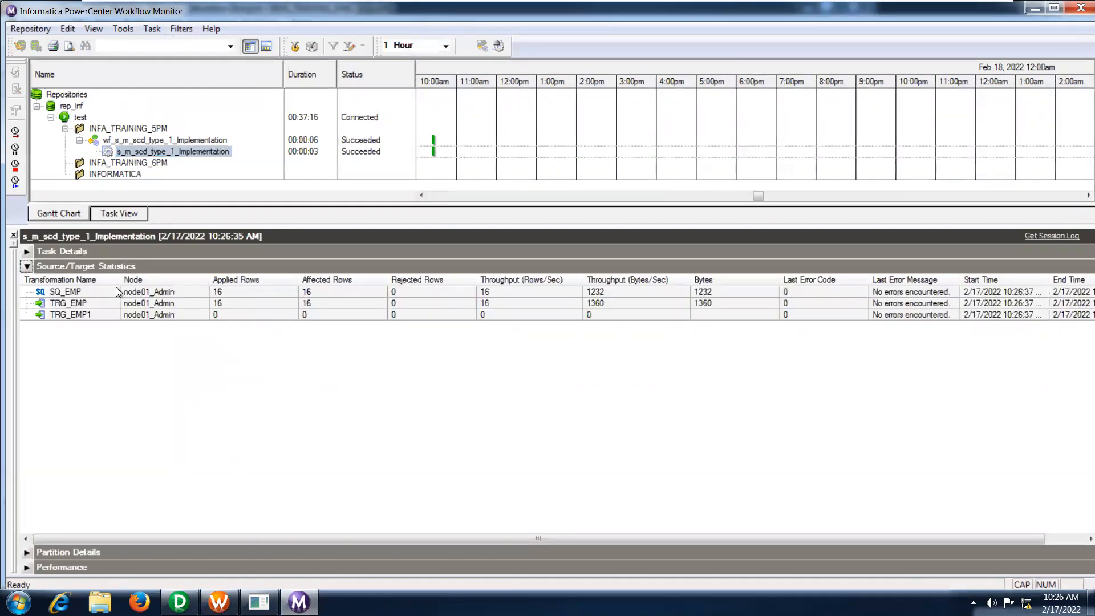
{"action": "left_click", "coordinate": [91, 303]}
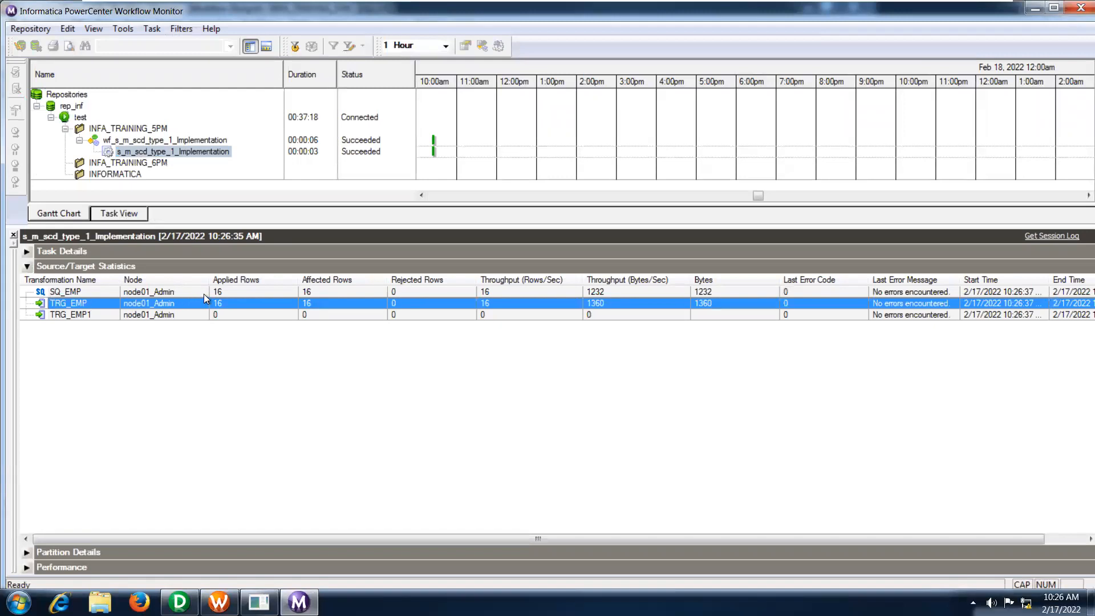
{"action": "left_click", "coordinate": [118, 289]}
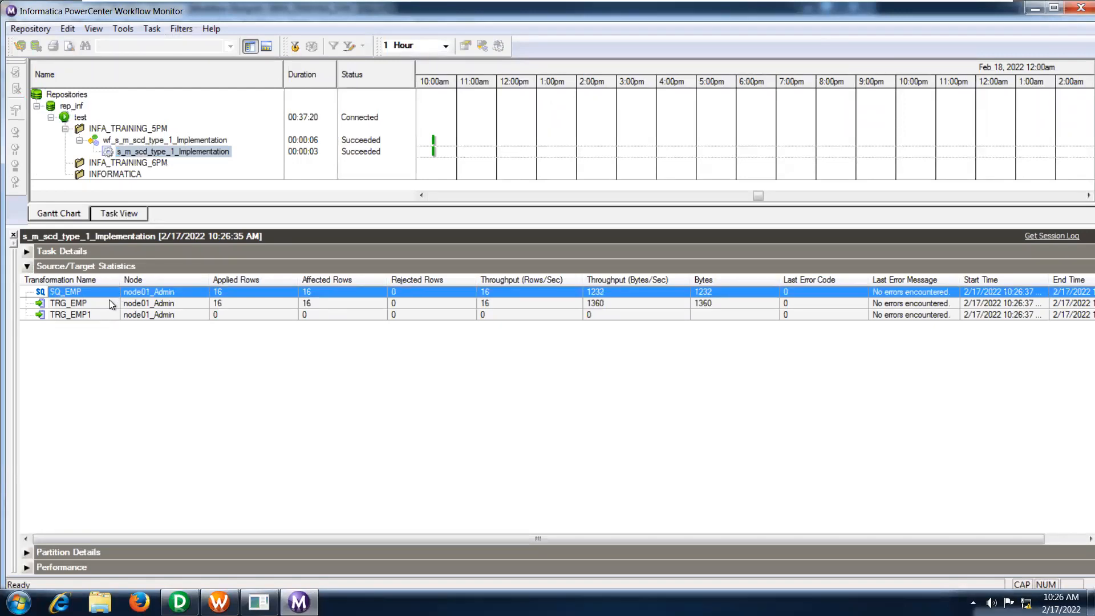
{"action": "left_click", "coordinate": [111, 304]}
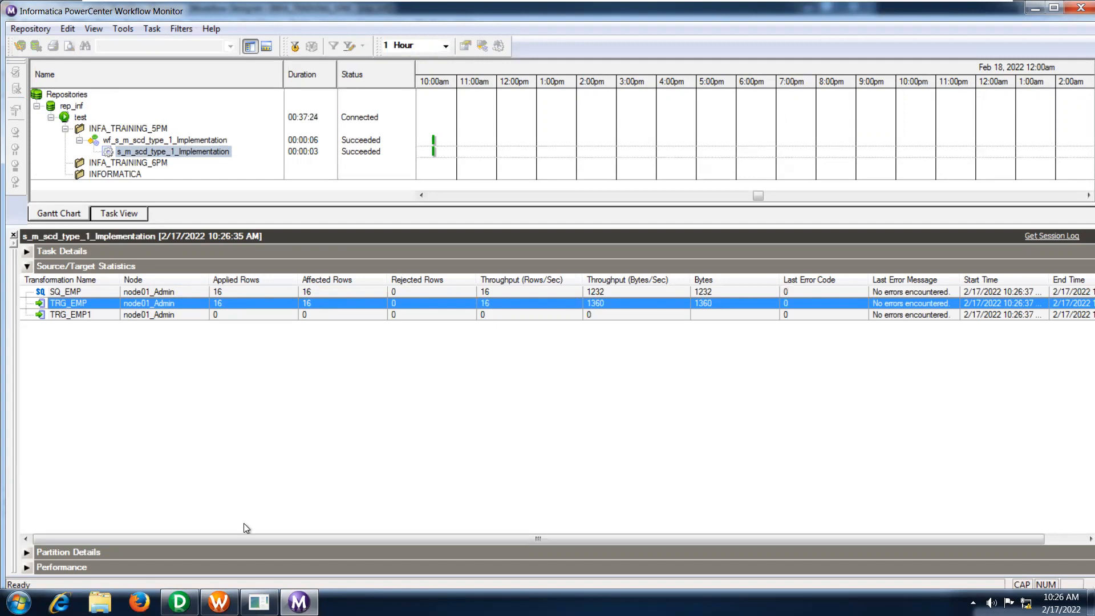
- Switch to SQL Plus and query all rows of the TRG_EMP table
{"action": "mouse_move", "coordinate": [259, 602]}
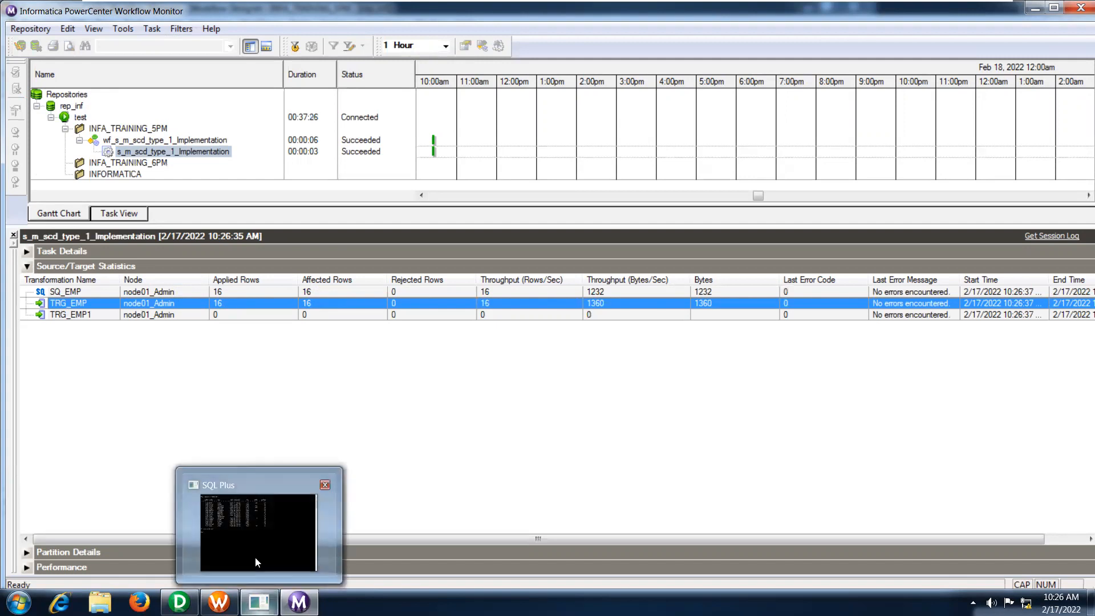
{"action": "left_click", "coordinate": [292, 501]}
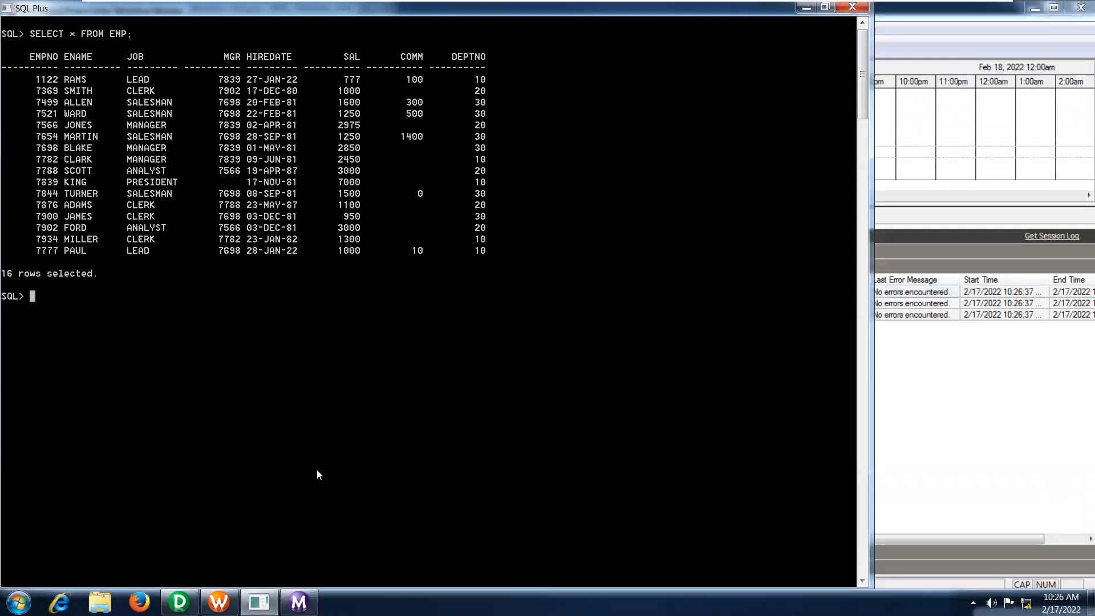
{"action": "type", "text": "SELECT * FROM TRG_EMP;"}
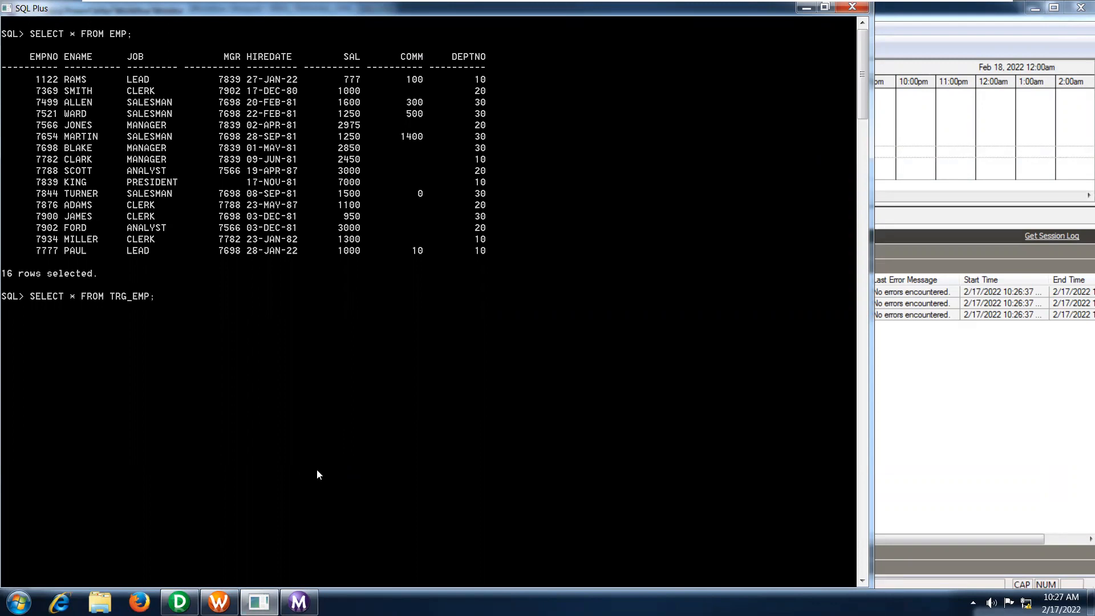
{"action": "key", "text": "Return"}
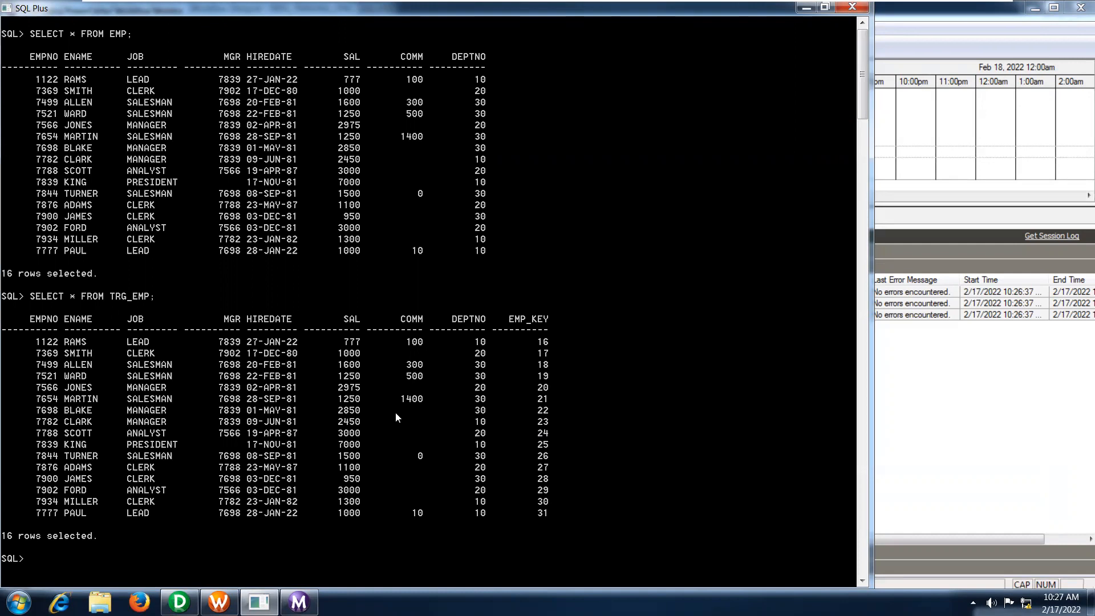
- Update the EMP table to set JOB to 'LEADER' where EMPNO=1122
{"action": "type", "text": "UPDATE"}
{"action": "type", "text": " EMP"}
{"action": "type", "text": " SET"}
{"action": "type", "text": " JOB"}
{"action": "type", "text": "='"}
{"action": "type", "text": "LEA"}
{"action": "type", "text": "DER"}
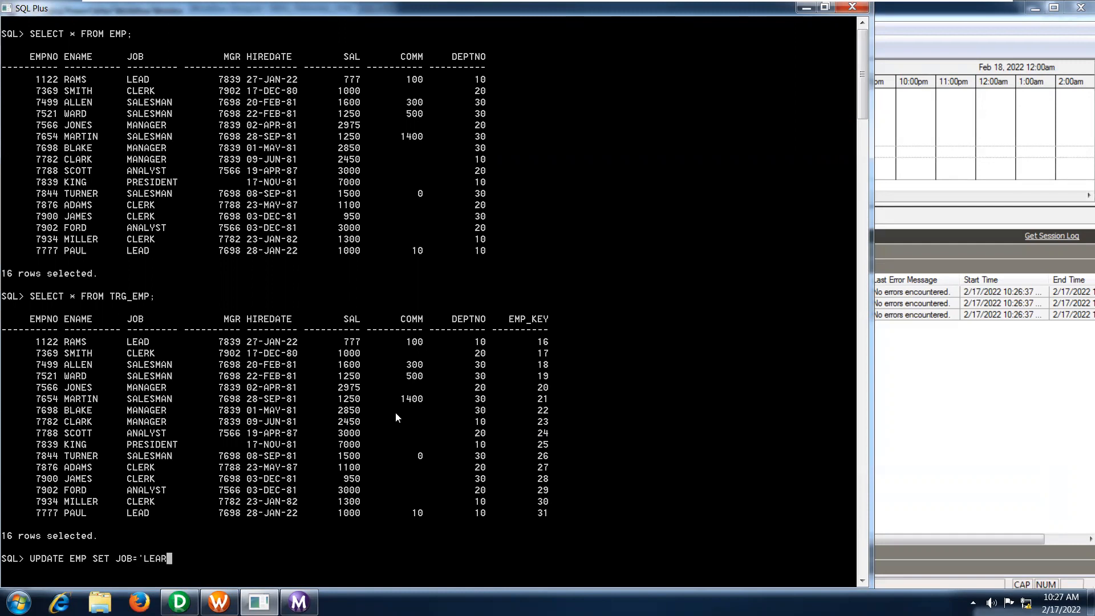
{"action": "type", "text": "' WHERE EMPNO=1122"}
{"action": "type", "text": ";"}
{"action": "key", "text": "Return"}
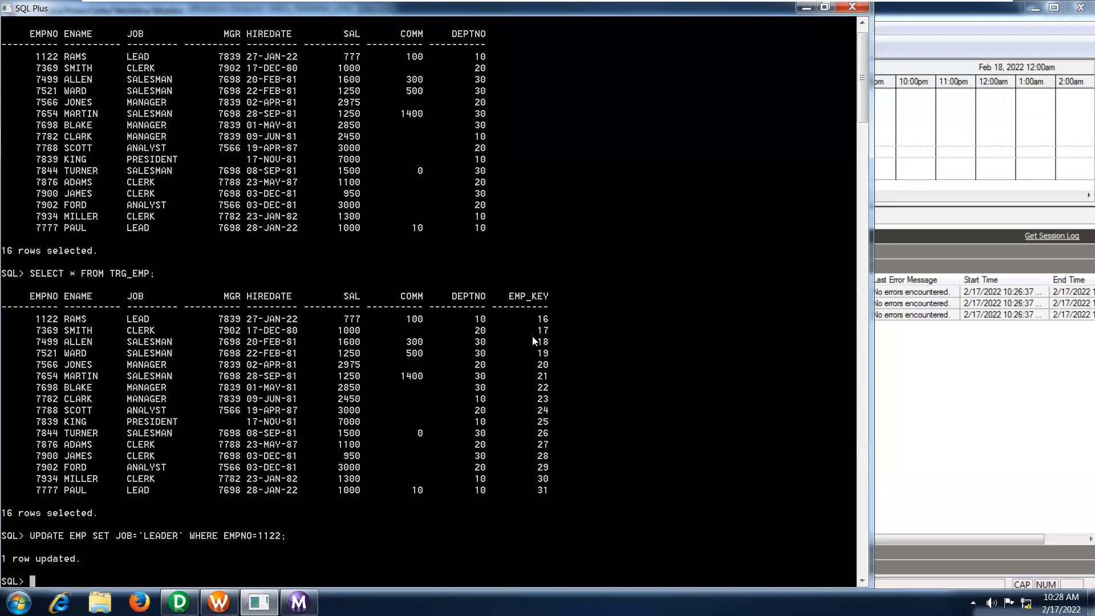
- Commit the EMP update and query all rows of the EMP table
{"action": "type", "text": "COMI"}
{"action": "key", "text": "BackSpace"}
{"action": "type", "text": "MIT;"}
{"action": "key", "text": "Return"}
{"action": "type", "text": "SELECT * FROMP"}
{"action": "key", "text": "BackSpace"}
{"action": "type", "text": "EM"}
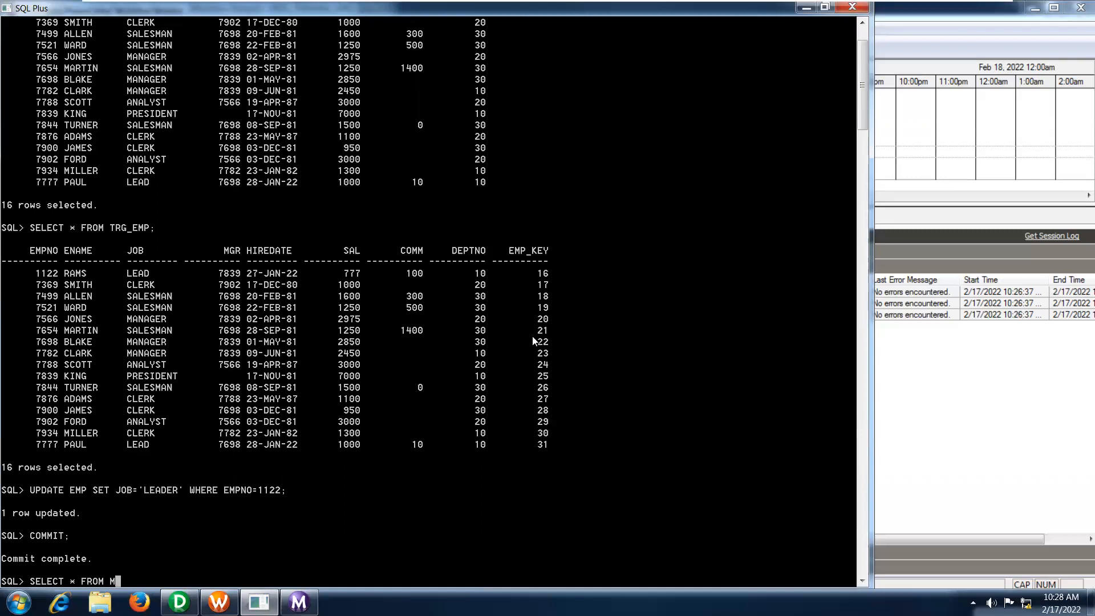
{"action": "type", "text": "P;"}
{"action": "key", "text": "Return"}
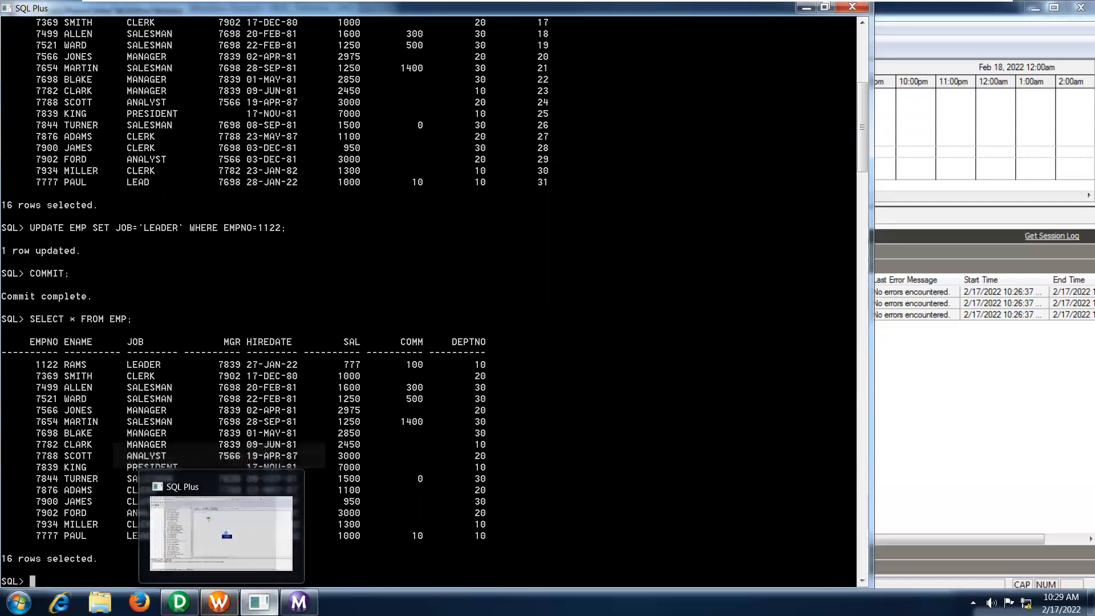
- Switch to Workflow Manager and start the wf_s_m_scd_type_1_Implementation workflow again
{"action": "mouse_move", "coordinate": [299, 601]}
{"action": "left_click", "coordinate": [219, 602]}
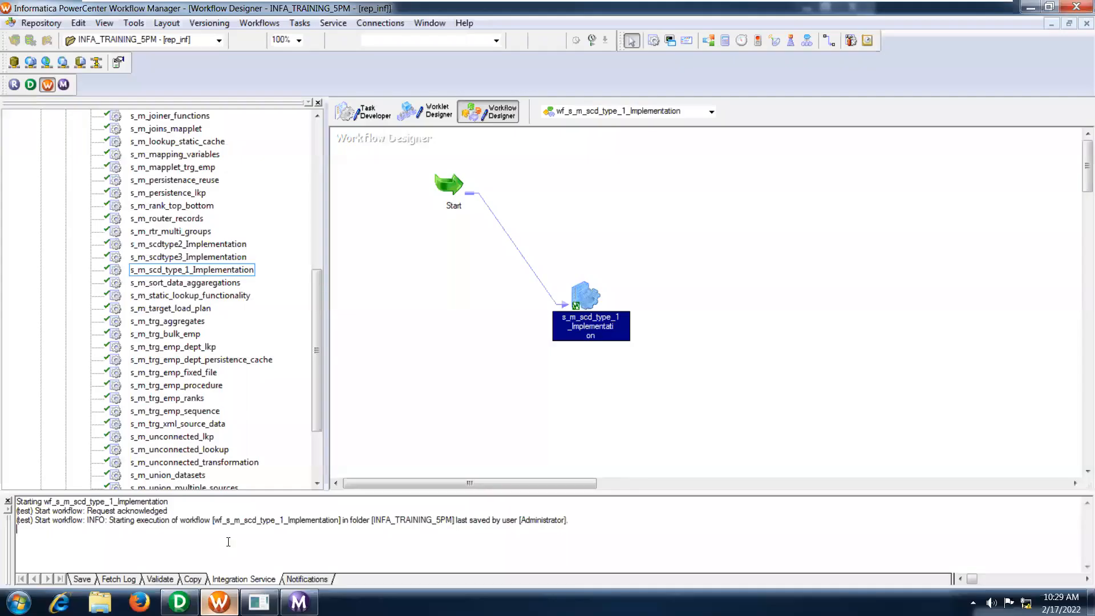
{"action": "left_click", "coordinate": [259, 23]}
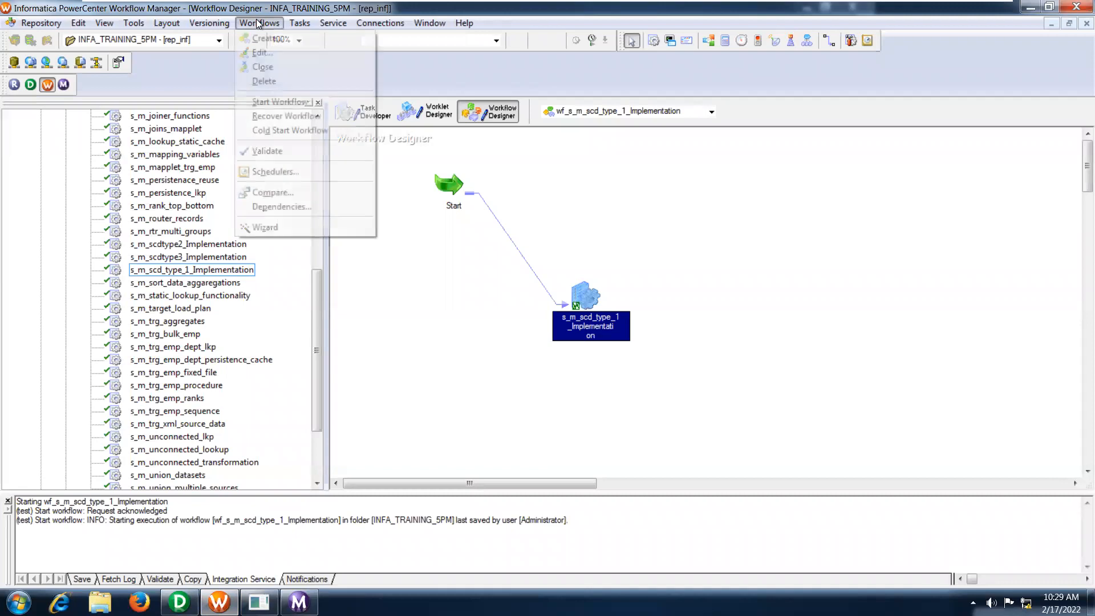
{"action": "left_click", "coordinate": [266, 101]}
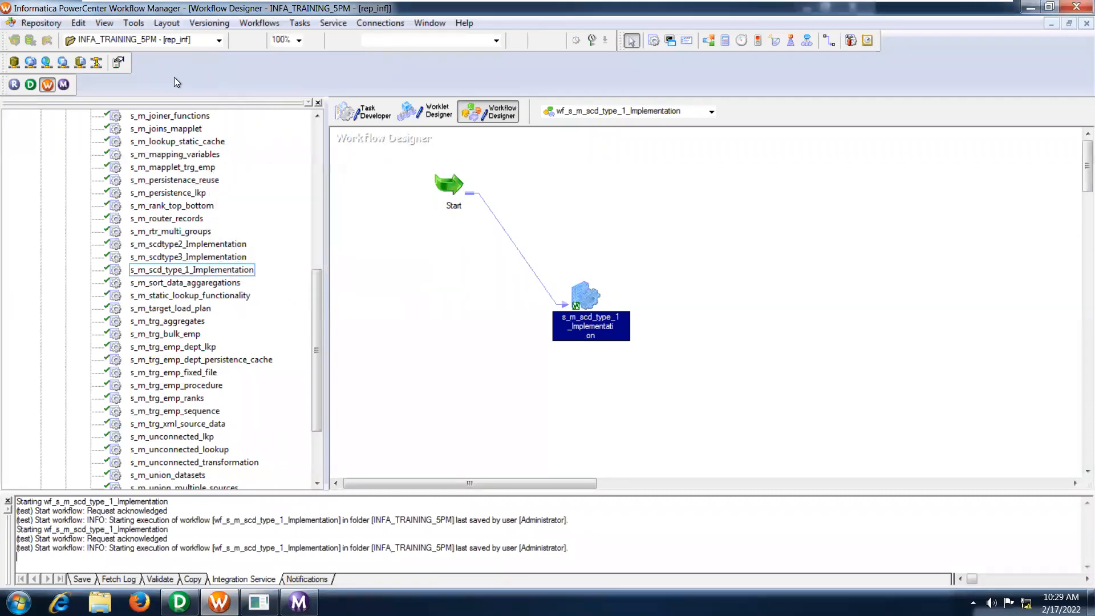
- Switch to Workflow Monitor and compare the new run's source/target statistics for TRG_EMP and TRG_EMP1
{"action": "left_click", "coordinate": [64, 85]}
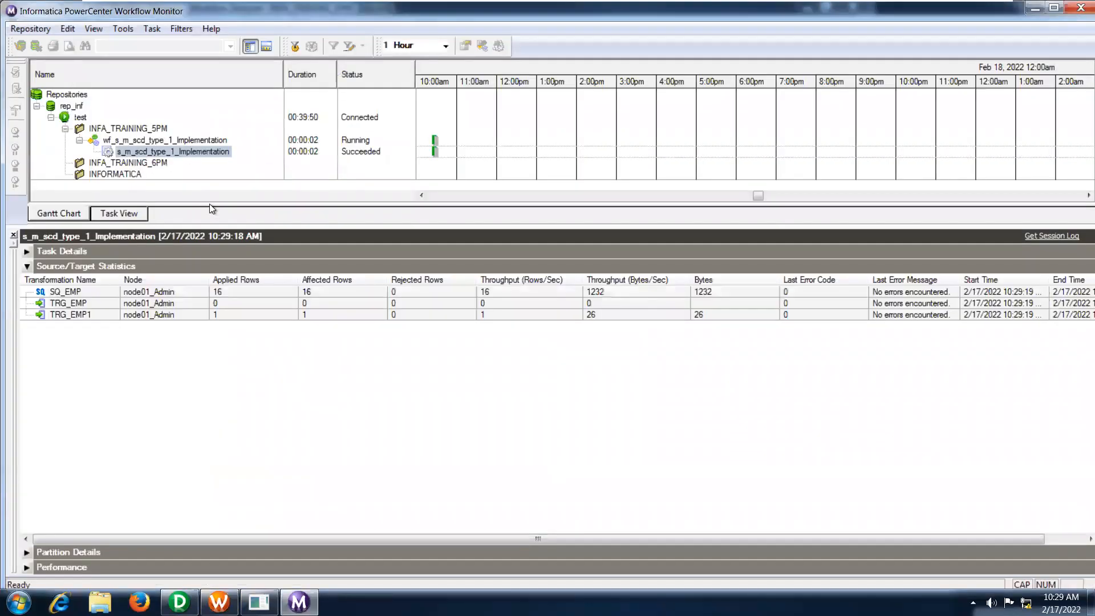
{"action": "left_click", "coordinate": [71, 317]}
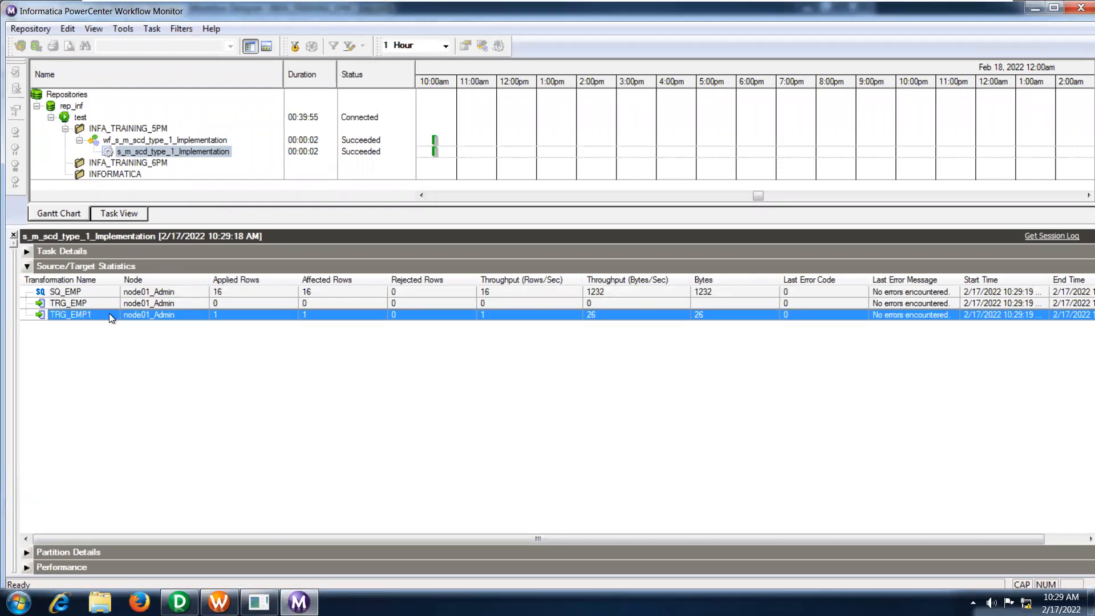
{"action": "left_click", "coordinate": [97, 303]}
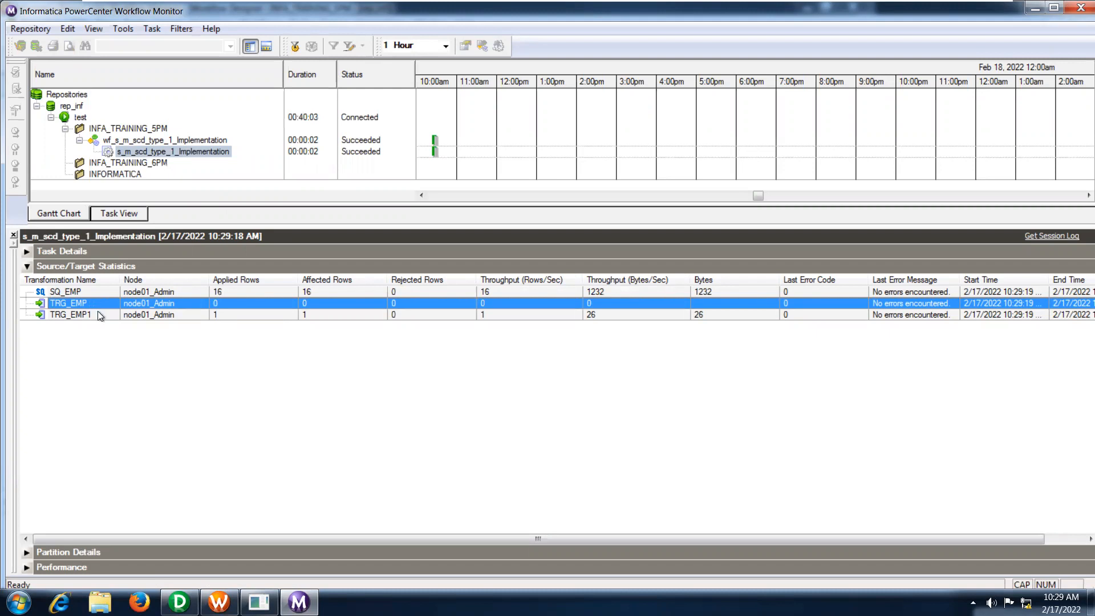
{"action": "left_click", "coordinate": [97, 312]}
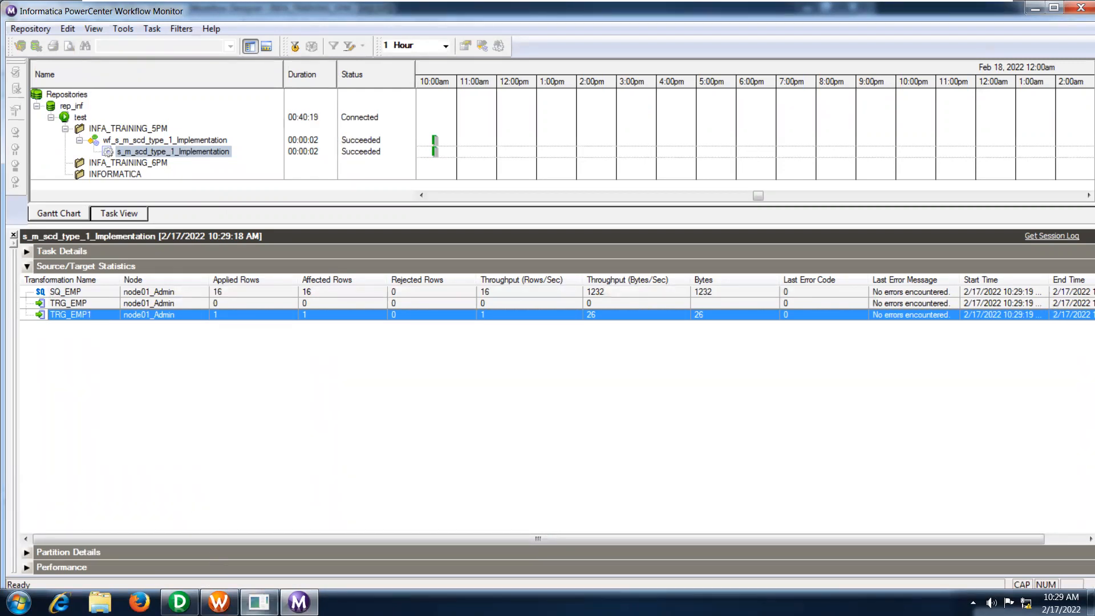
- Return to SQL Plus and rerun SELECT * FROM TRG_EMP to check the updated target rows
{"action": "left_click", "coordinate": [259, 601]}
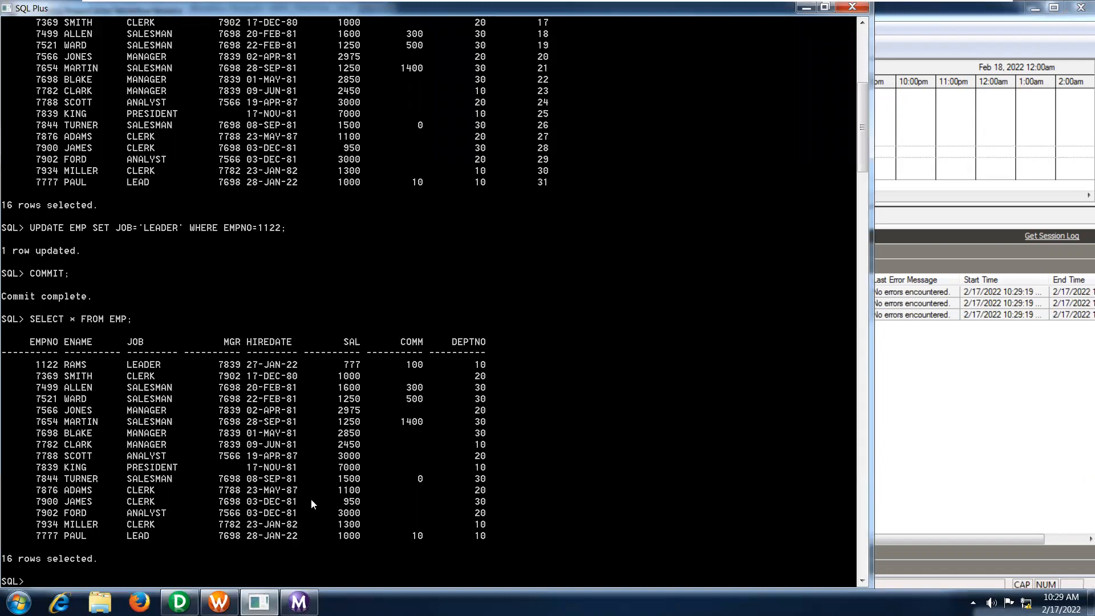
{"action": "key", "text": "Up"}
{"action": "key", "text": "Up"}
{"action": "key", "text": "Up"}
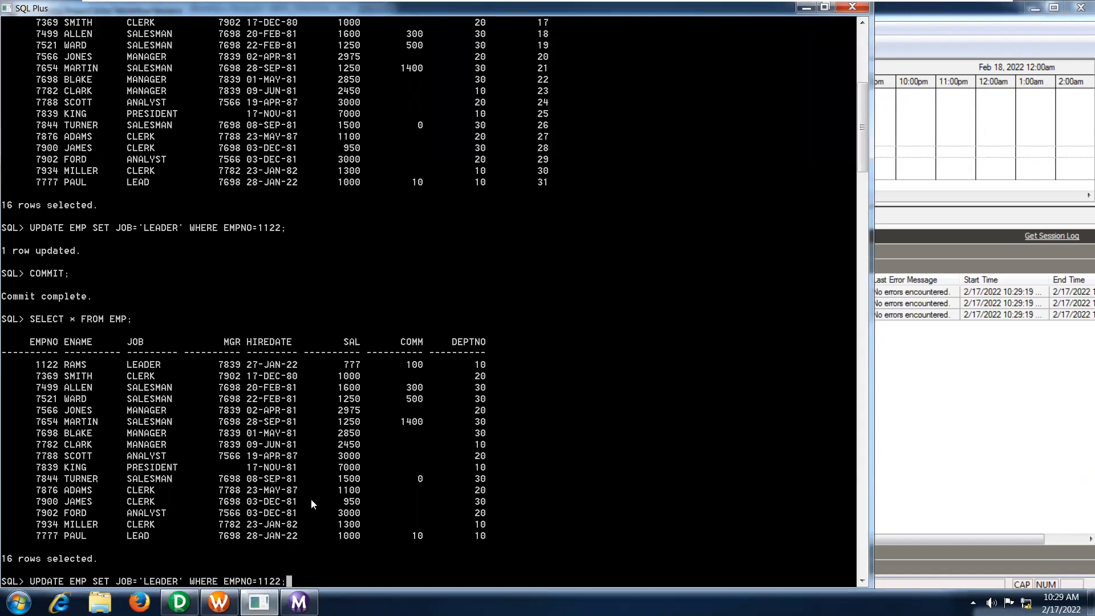
{"action": "key", "text": "Up"}
{"action": "key", "text": "Return"}
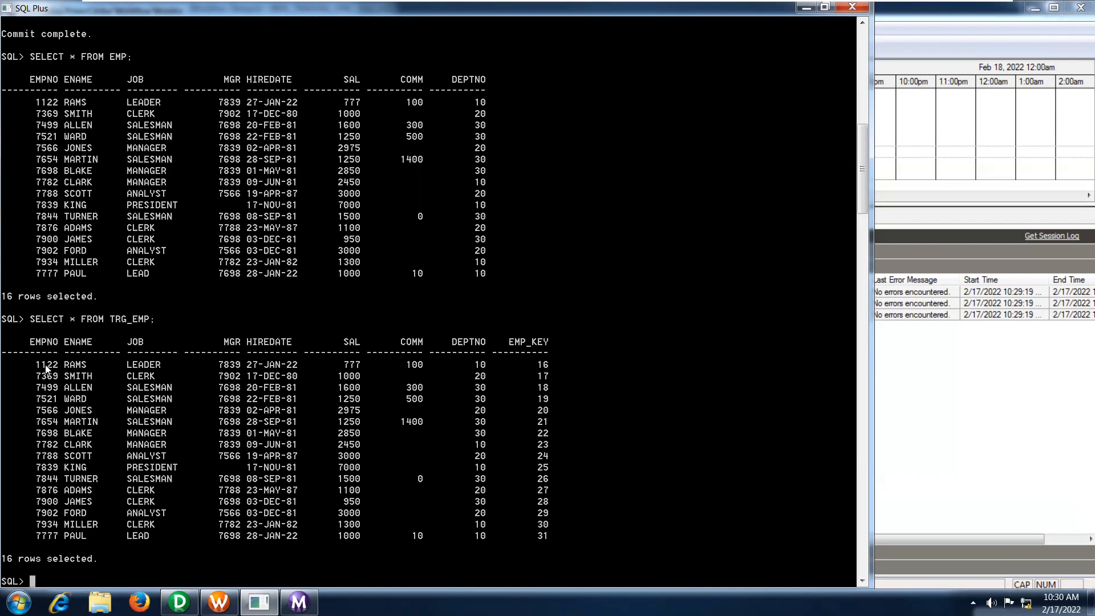
- Switch to Informatica PowerCenter Designer and open the m_dynamic_cache_implementation mapping
{"action": "mouse_move", "coordinate": [177, 602]}
{"action": "left_click", "coordinate": [179, 536]}
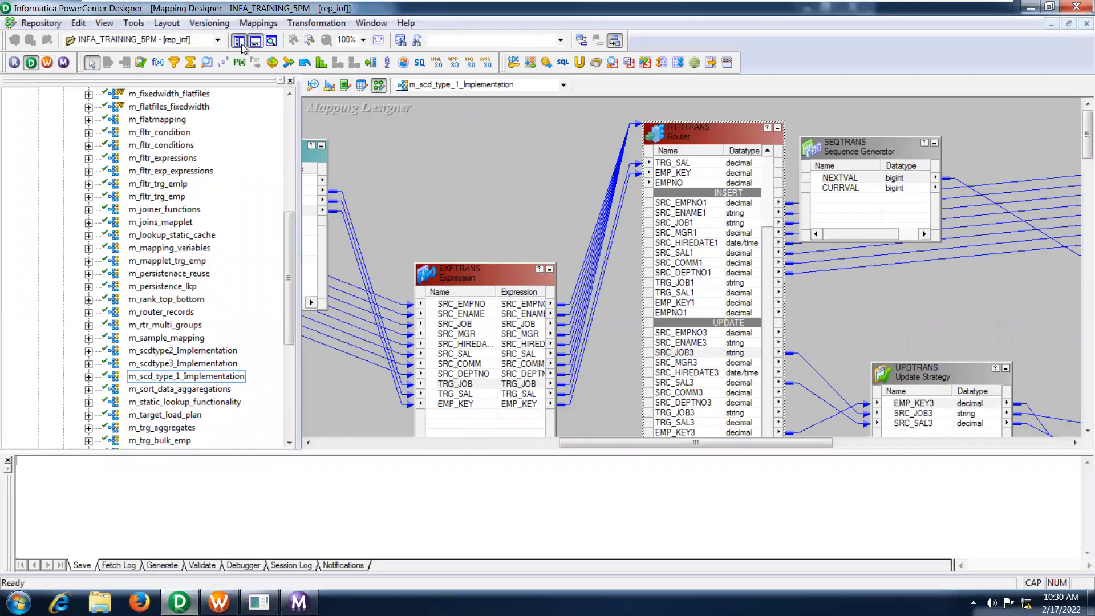
{"action": "left_click_drag", "start_coordinate": [288, 246], "coordinate": [289, 108]}
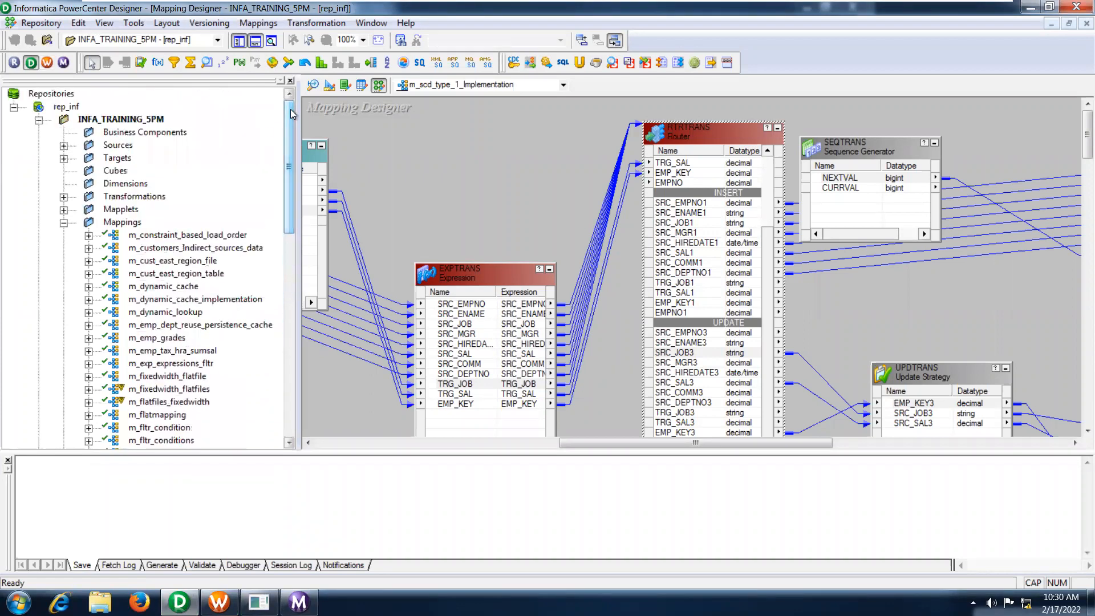
{"action": "left_click", "coordinate": [177, 300]}
{"action": "right_click", "coordinate": [178, 300]}
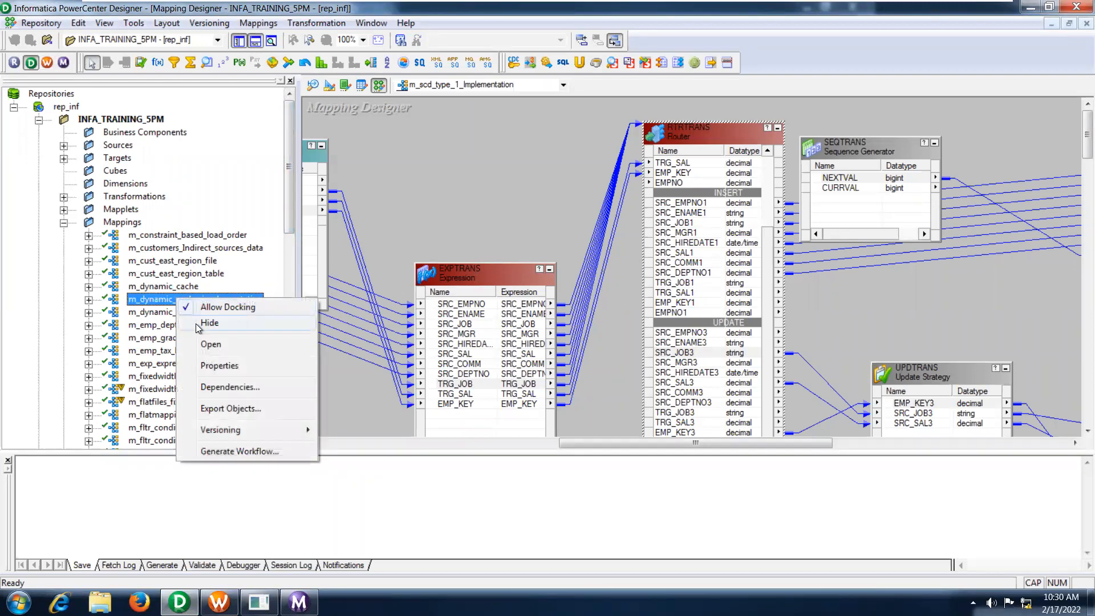
{"action": "left_click", "coordinate": [201, 345]}
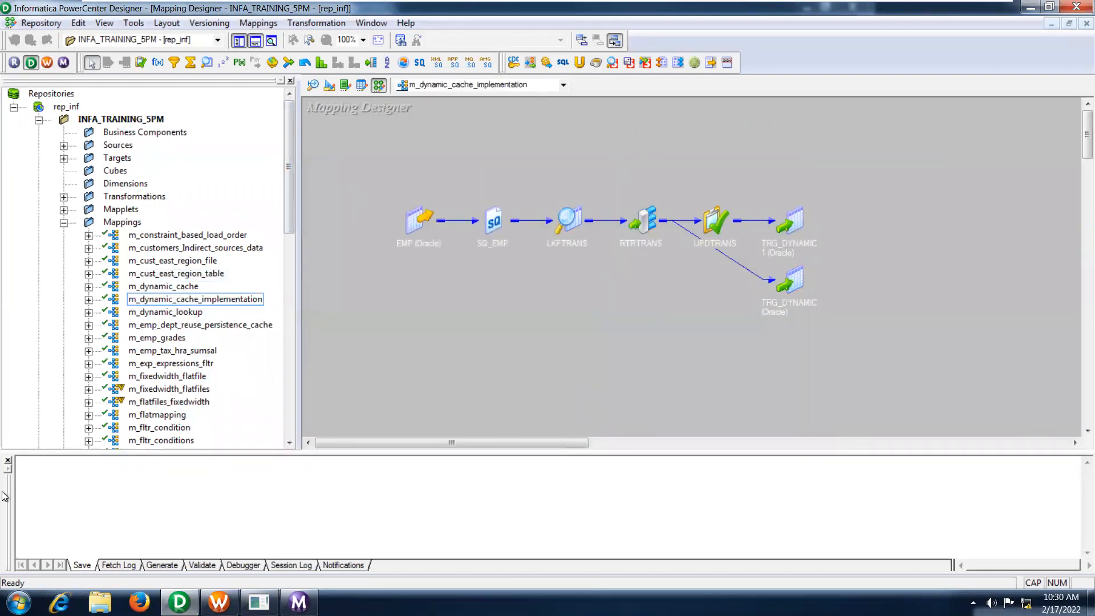
- Hide the output window and the repository navigator, and expand the mapping's transformations with Arrange All
{"action": "left_click", "coordinate": [8, 460]}
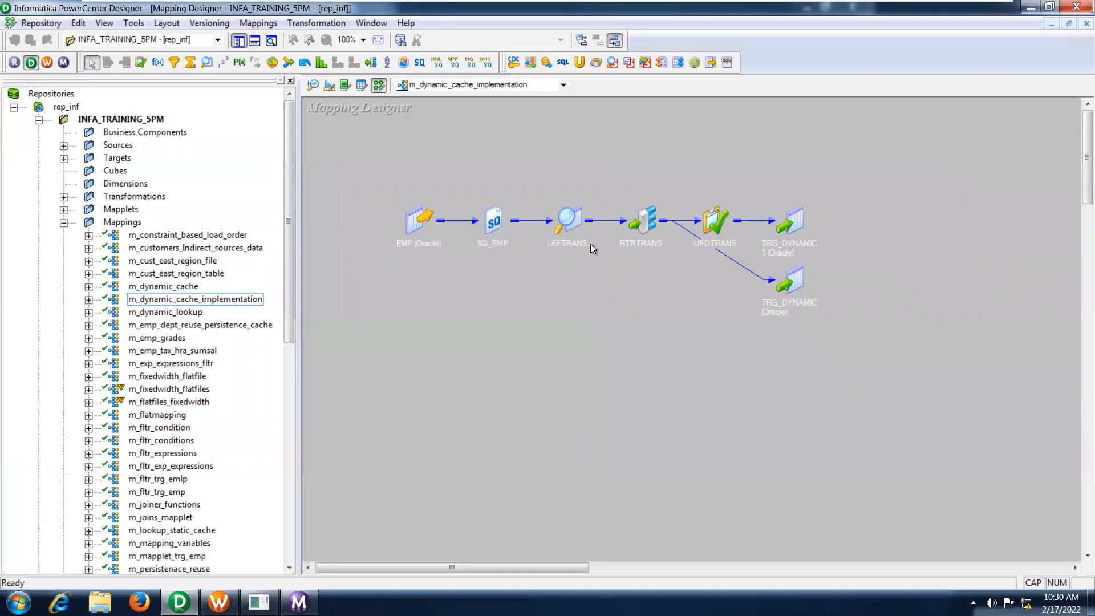
{"action": "left_click", "coordinate": [239, 41]}
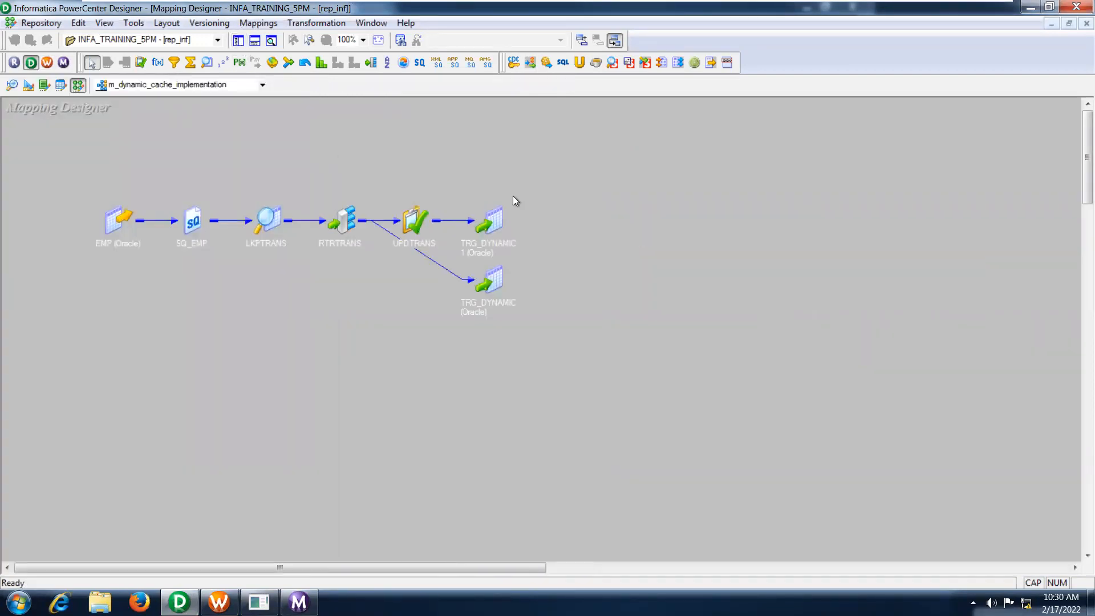
{"action": "right_click", "coordinate": [494, 175]}
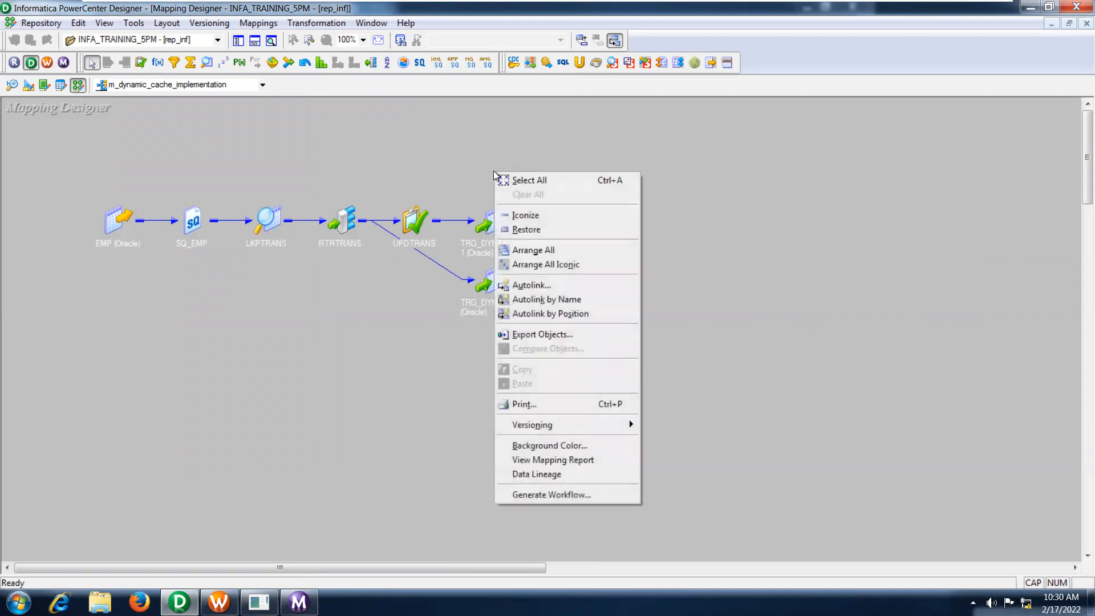
{"action": "left_click", "coordinate": [520, 250]}
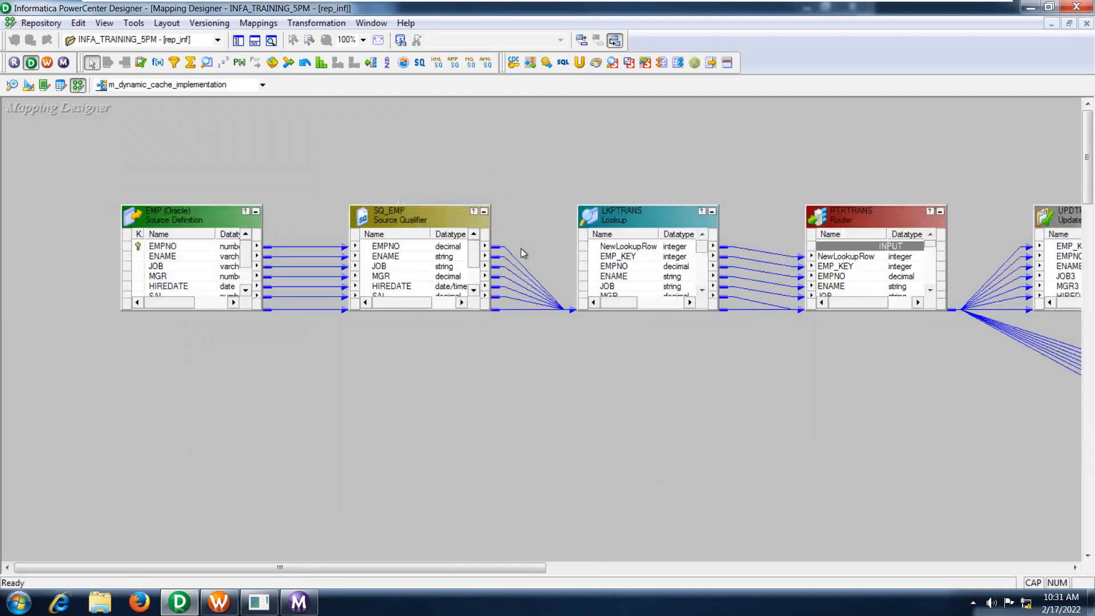
- Enlarge the LKPTRANS lookup upward and downward in the mapping so that all its ports fit without scrolling
{"action": "left_click_drag", "start_coordinate": [347, 569], "coordinate": [394, 564]}
{"action": "left_click_drag", "start_coordinate": [533, 205], "coordinate": [539, 146]}
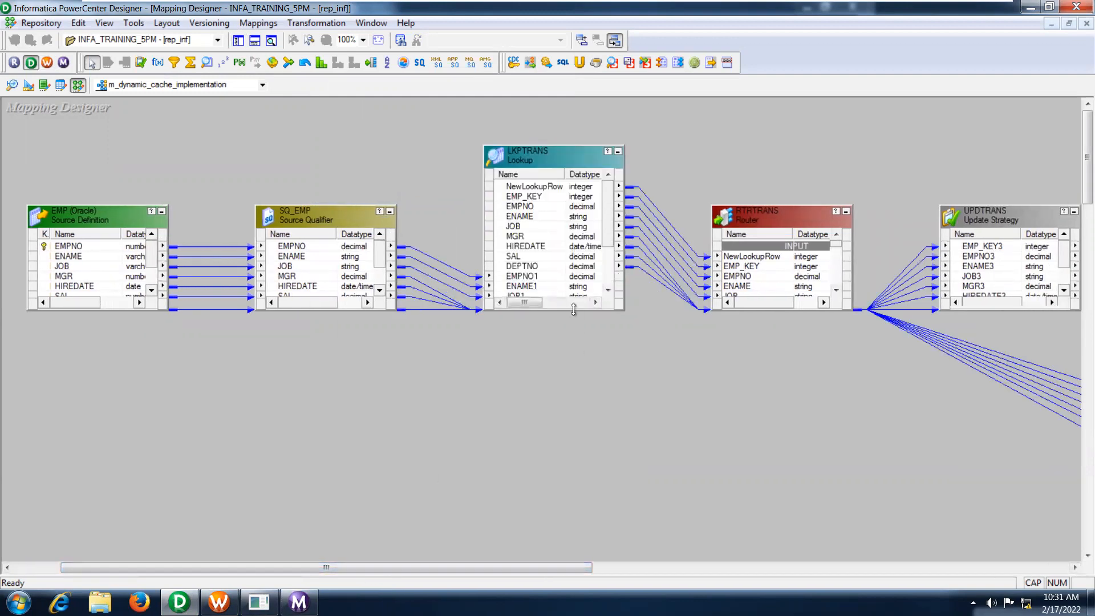
{"action": "left_click_drag", "start_coordinate": [573, 309], "coordinate": [593, 466]}
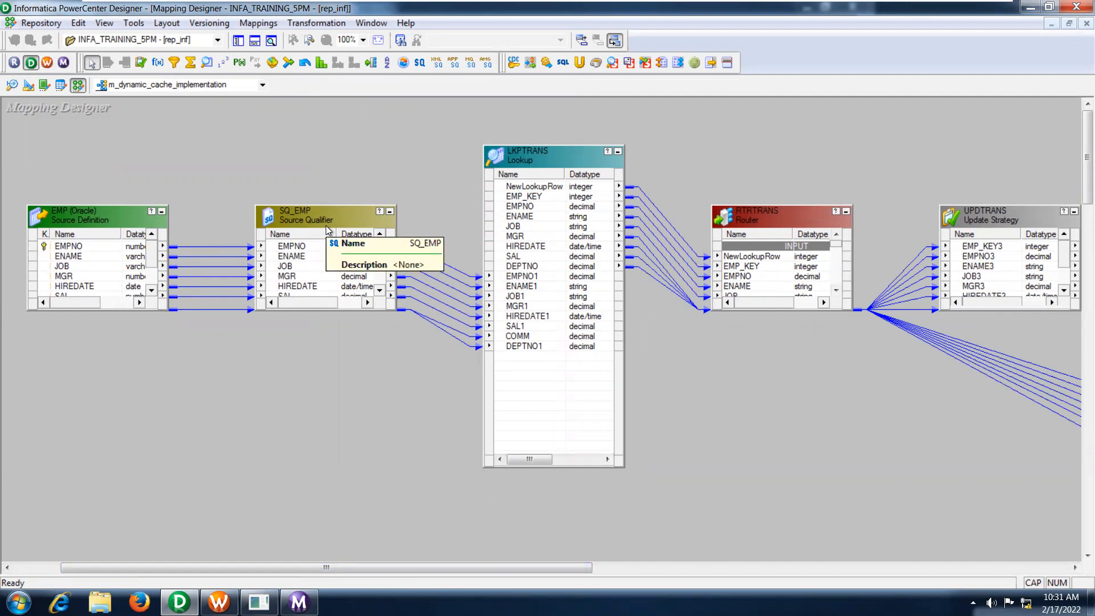
- Examine the TRG_DYNAMIC1 and TRG_DYNAMIC target instances, checking the target table behind TRG_DYNAMIC1 without changing it
{"action": "left_click_drag", "start_coordinate": [338, 567], "coordinate": [542, 564]}
{"action": "left_click", "coordinate": [812, 225]}
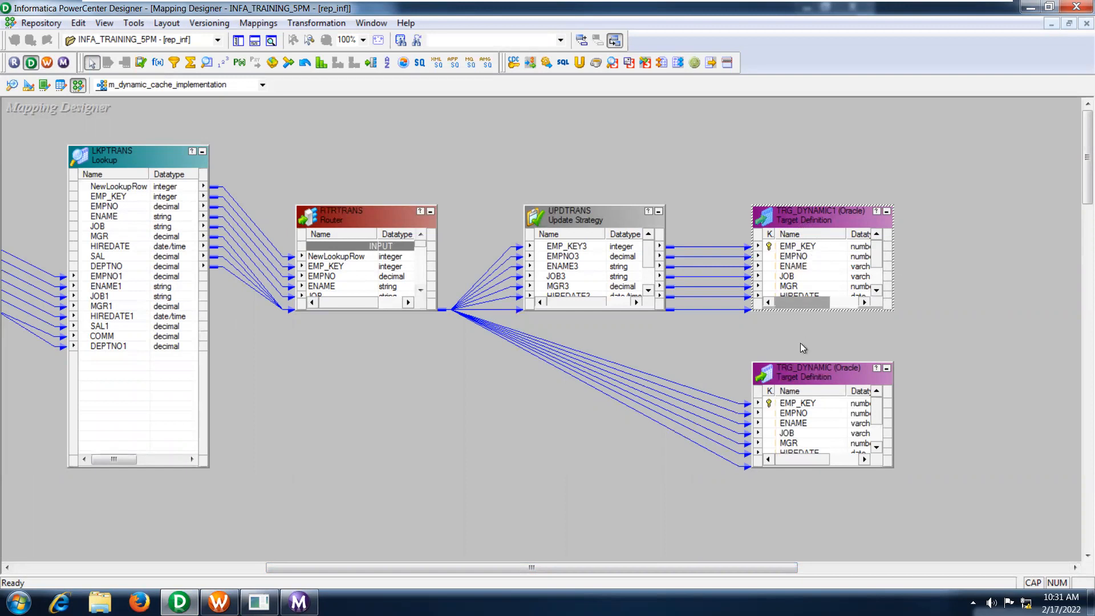
{"action": "left_click", "coordinate": [812, 385]}
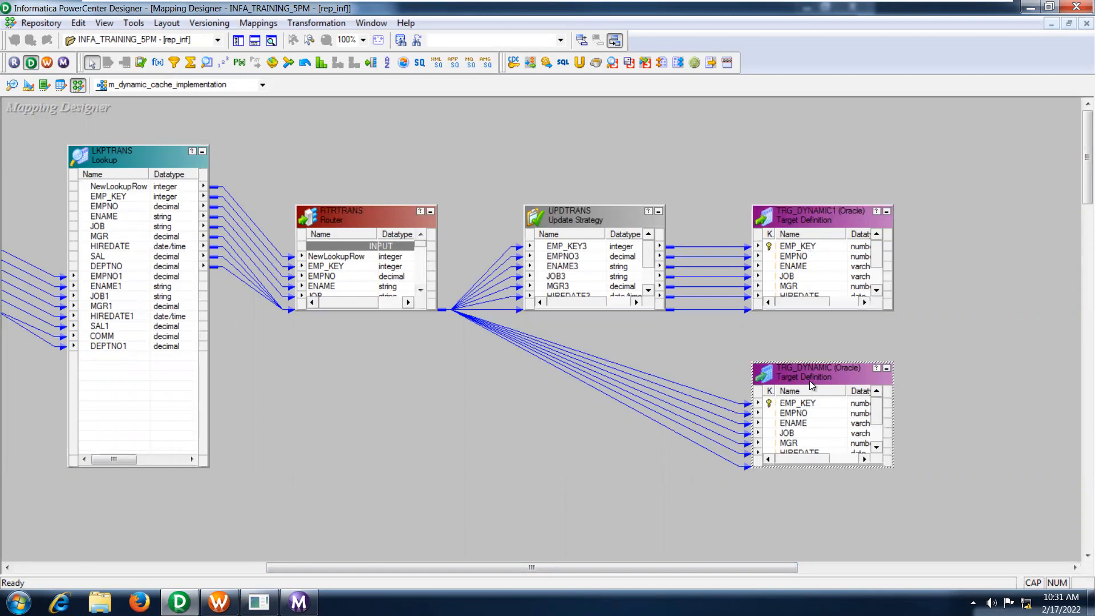
{"action": "double_click", "coordinate": [838, 231]}
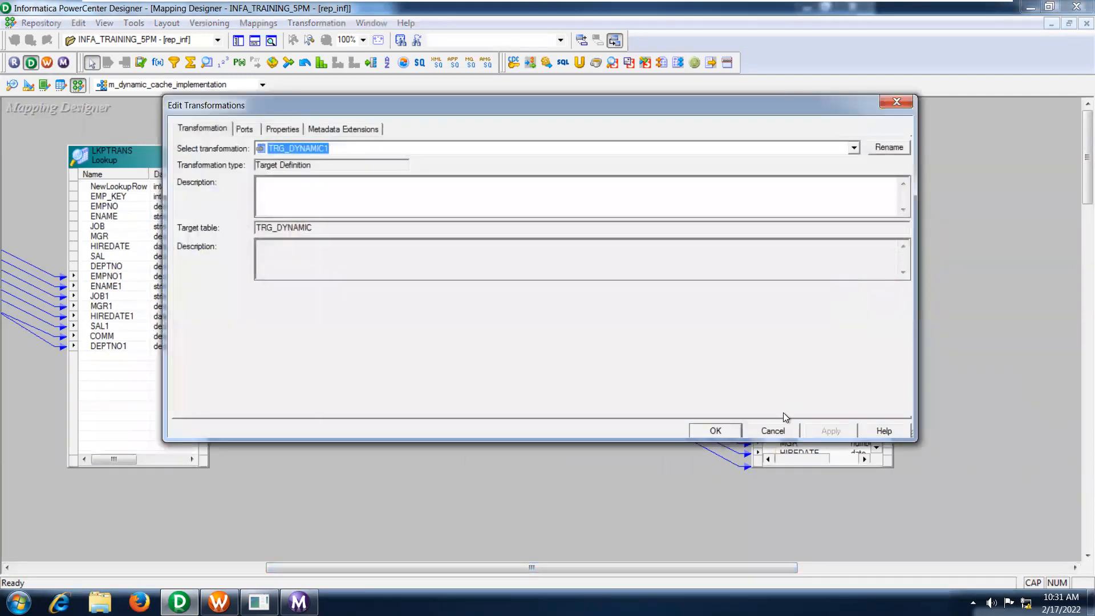
{"action": "left_click", "coordinate": [776, 425]}
{"action": "left_click", "coordinate": [812, 374]}
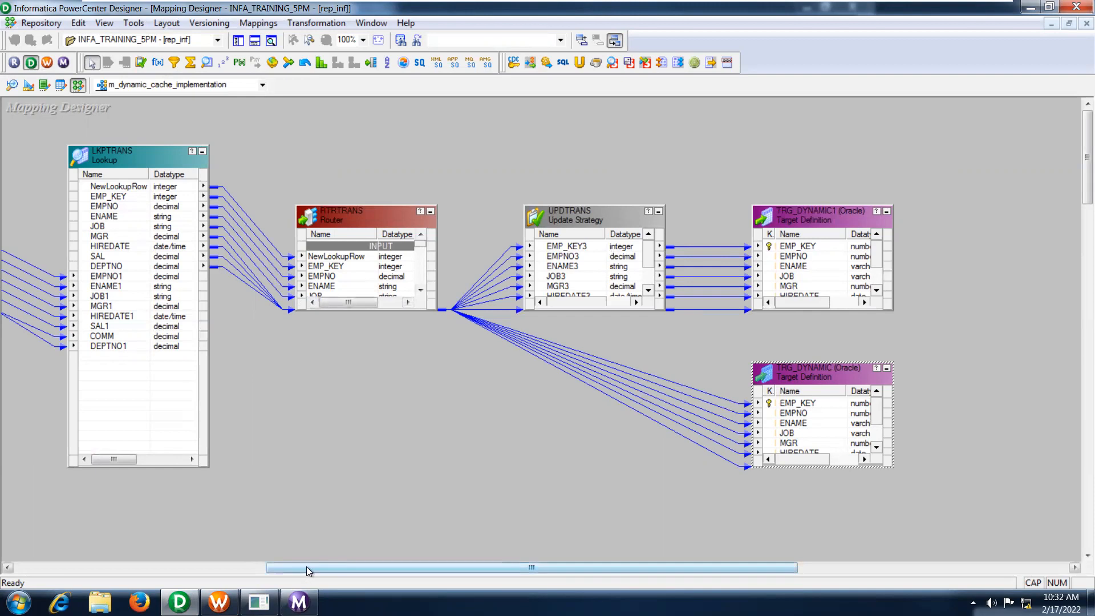
- Open the LKPTRANS lookup for editing and review its properties, lookup condition and port list
{"action": "left_click_drag", "start_coordinate": [306, 566], "coordinate": [160, 555]}
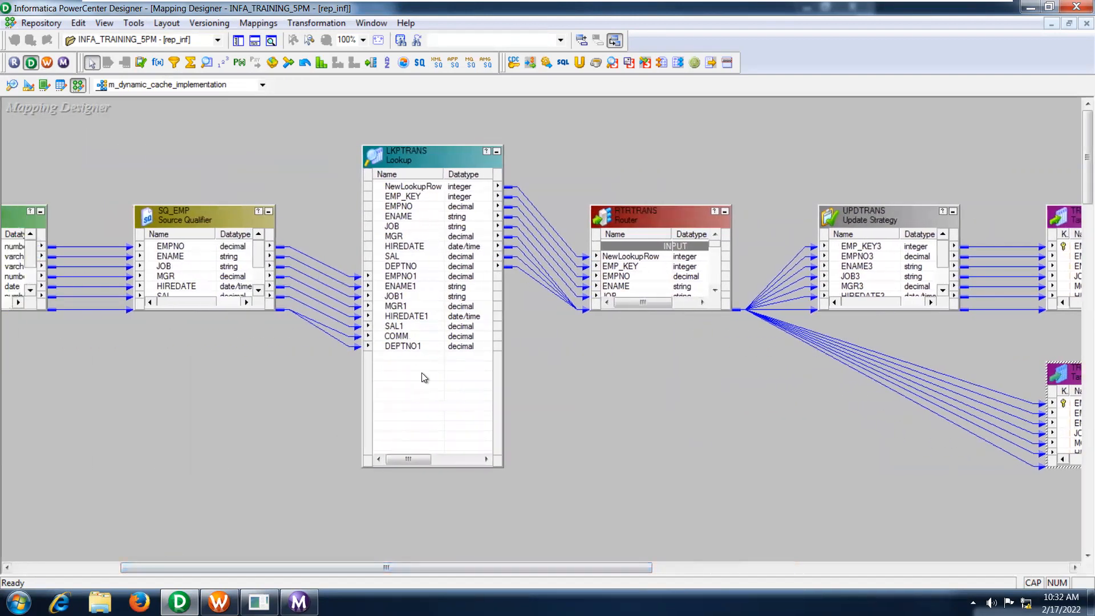
{"action": "double_click", "coordinate": [446, 159]}
{"action": "left_click", "coordinate": [279, 129]}
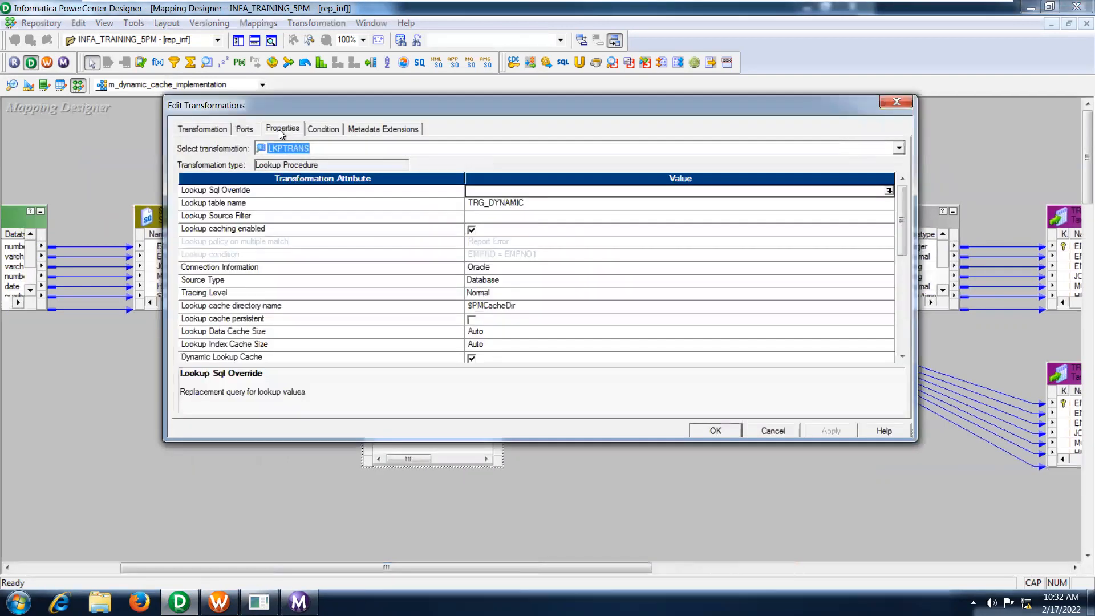
{"action": "left_click", "coordinate": [317, 131]}
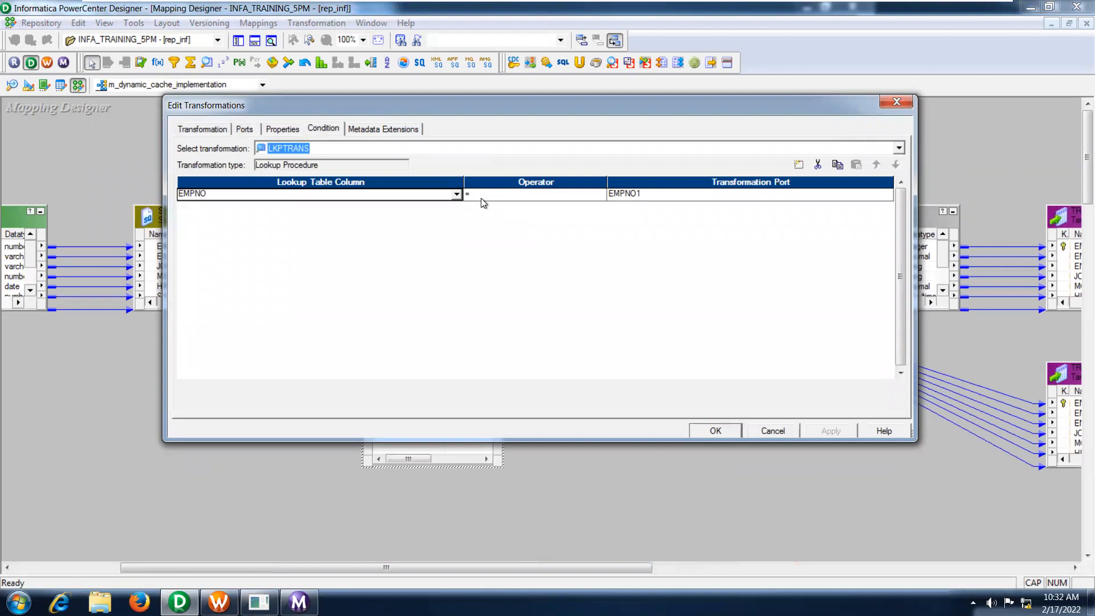
{"action": "left_click", "coordinate": [288, 132]}
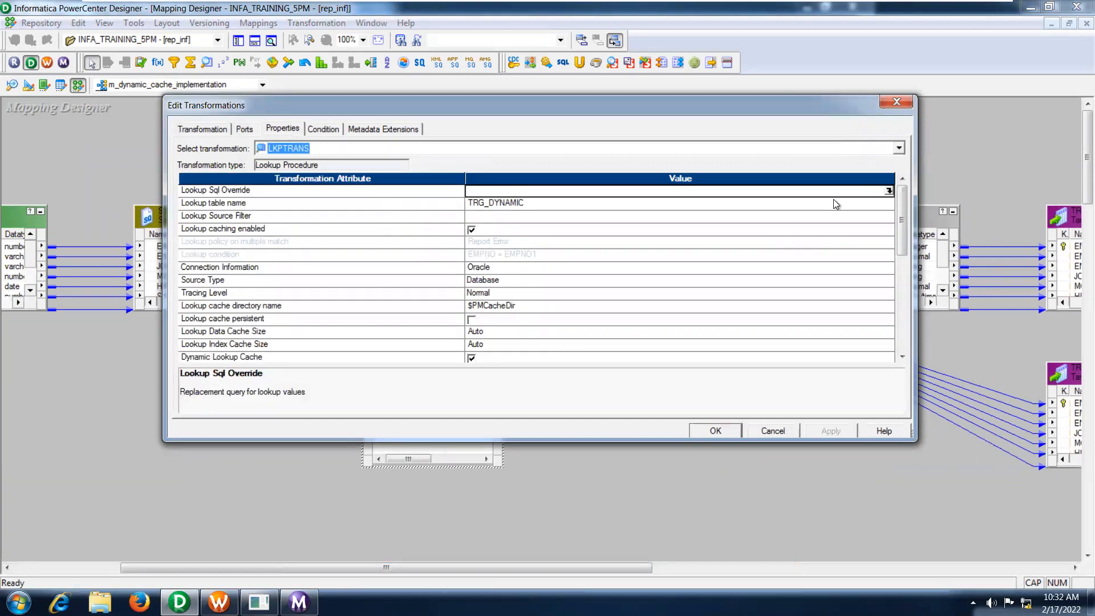
{"action": "left_click_drag", "start_coordinate": [907, 212], "coordinate": [922, 337]}
{"action": "left_click_drag", "start_coordinate": [922, 276], "coordinate": [918, 196]}
{"action": "left_click", "coordinate": [240, 131]}
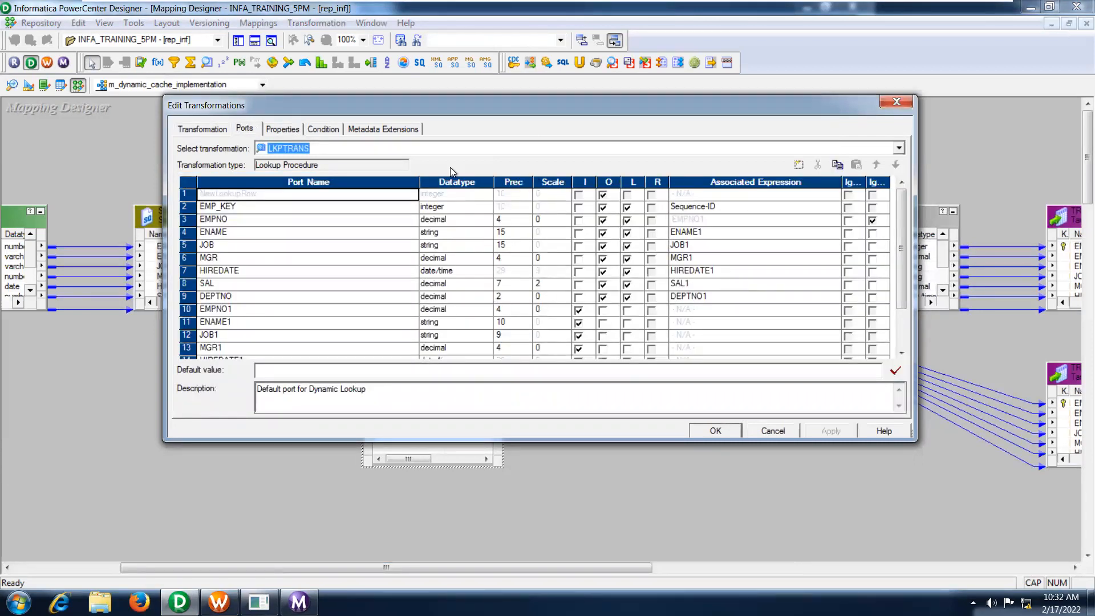
- Examine the lookup's Dynamic Lookup Cache, Synchronize Dynamic Cache and Insert Else Update properties, and recheck its condition
{"action": "left_click", "coordinate": [271, 135]}
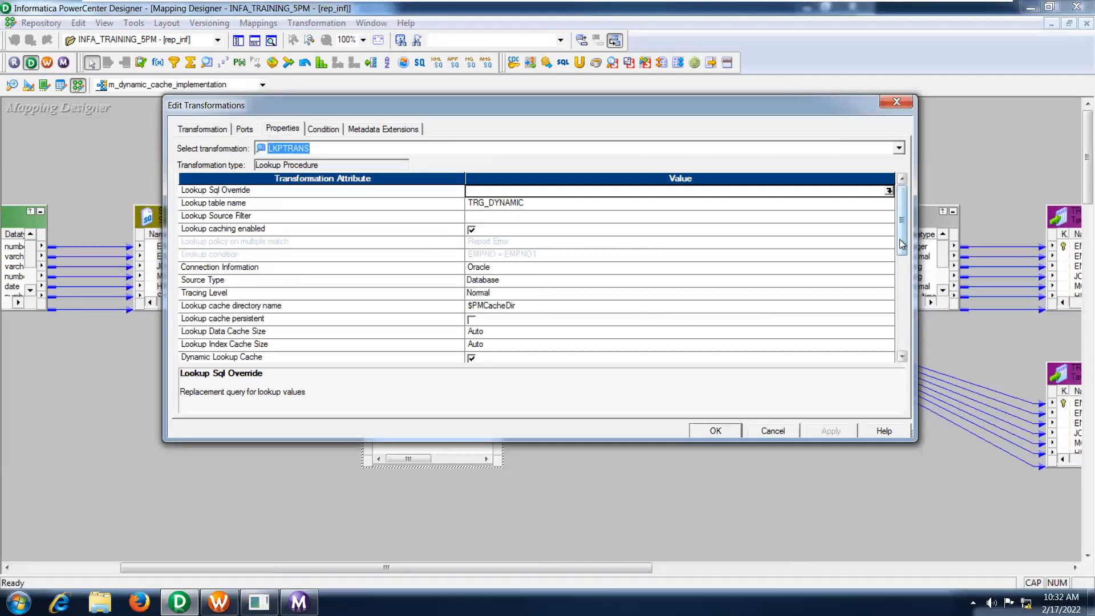
{"action": "scroll", "coordinate": [904, 253], "scroll_direction": "down", "scroll_amount": 2}
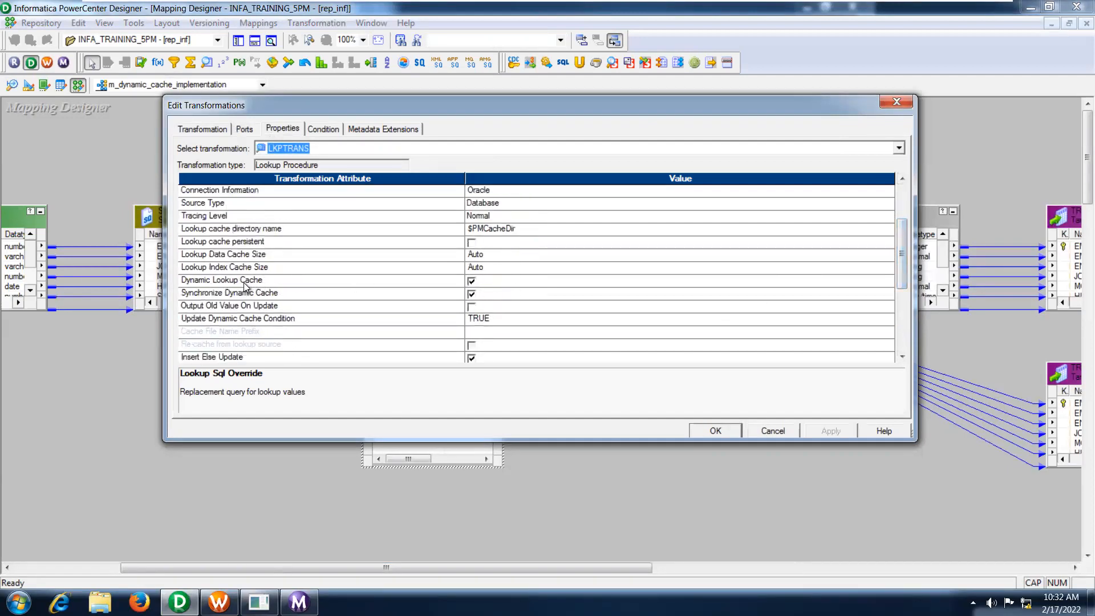
{"action": "left_click", "coordinate": [472, 294]}
{"action": "left_click", "coordinate": [305, 283]}
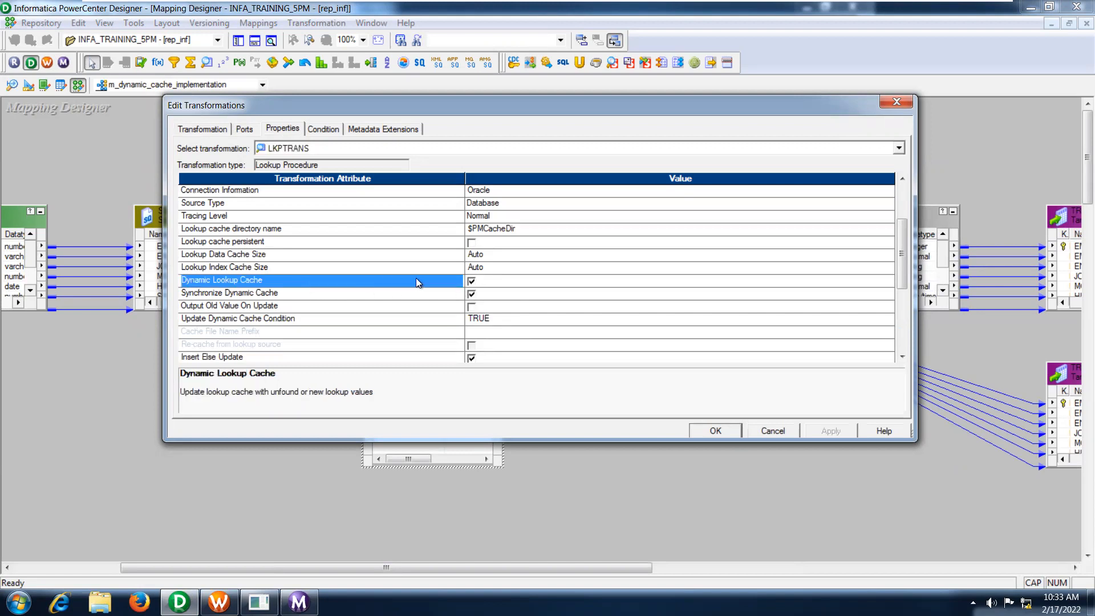
{"action": "left_click", "coordinate": [435, 297]}
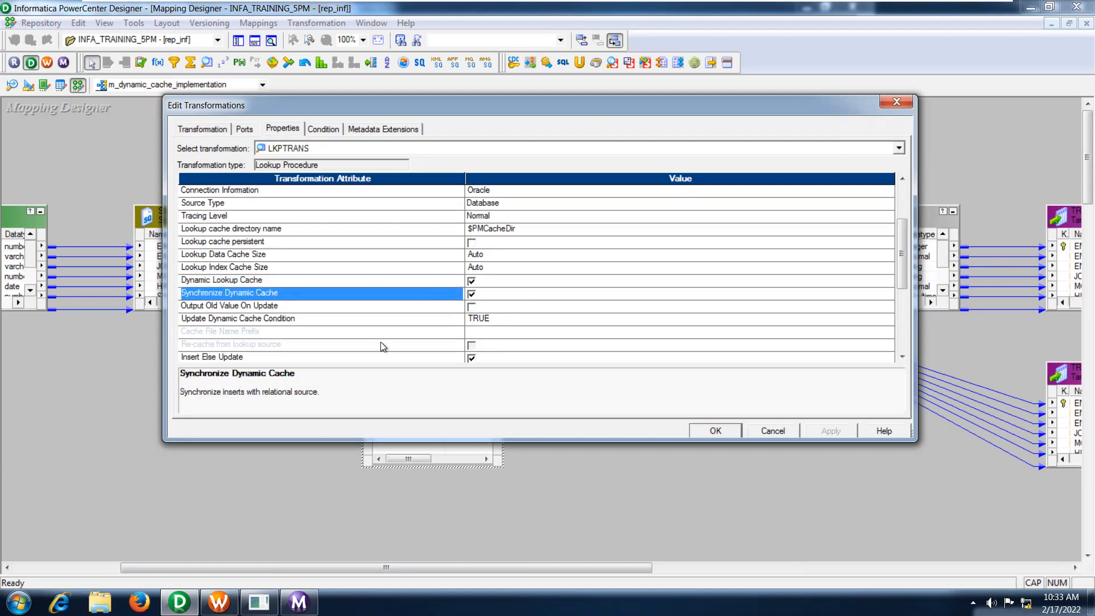
{"action": "left_click", "coordinate": [259, 361]}
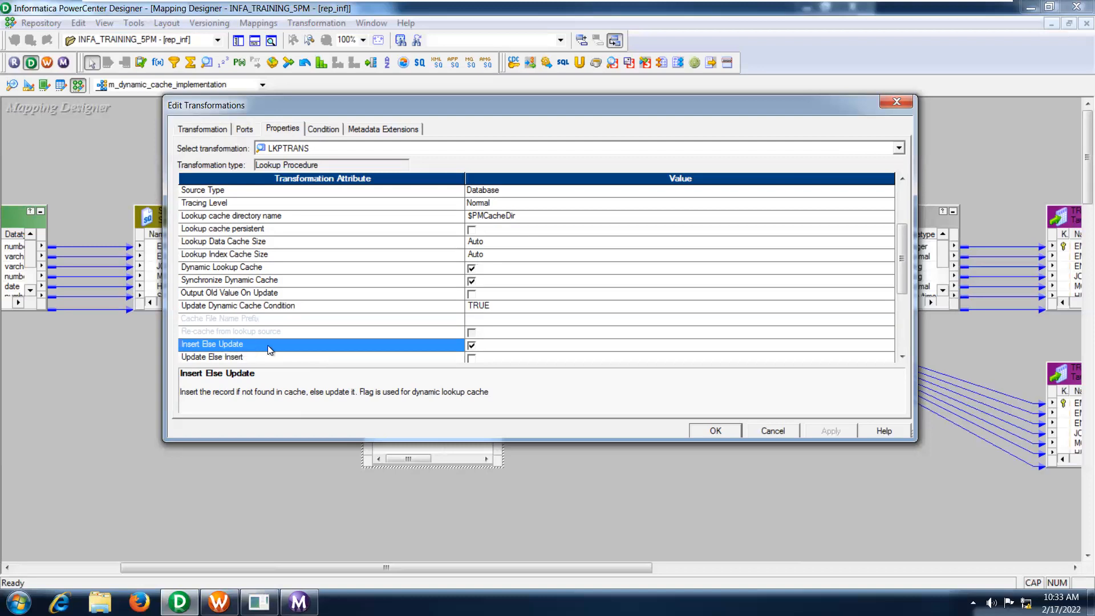
{"action": "left_click", "coordinate": [329, 130]}
{"action": "left_click", "coordinate": [296, 131]}
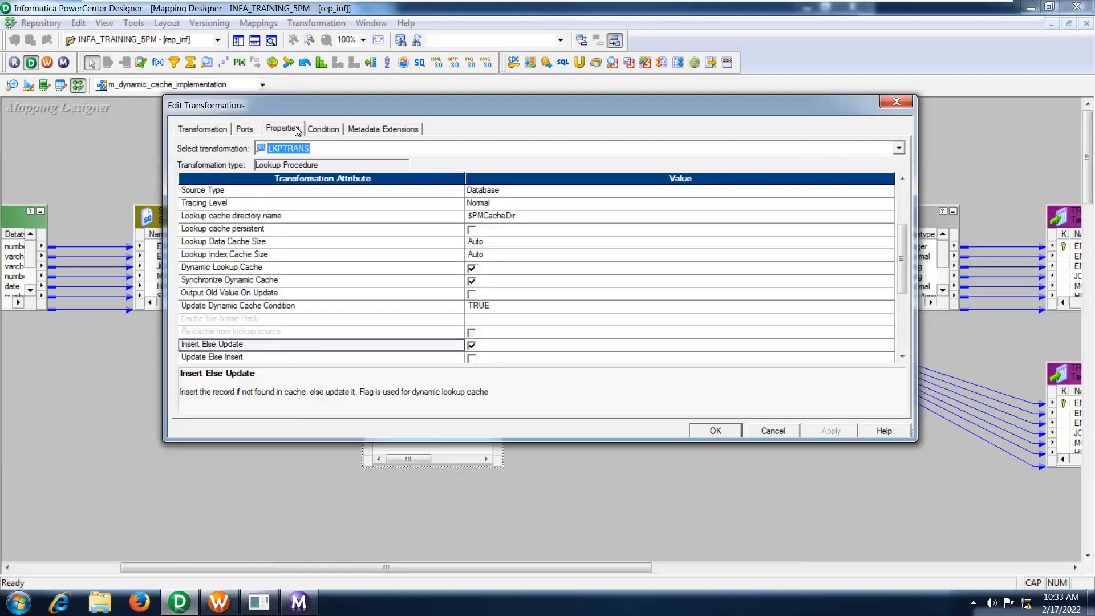
- Display the lookup's ports in a taller dialog and examine the lookup ports from EMP_KEY to DEPTNO and the input ports
{"action": "left_click", "coordinate": [254, 131]}
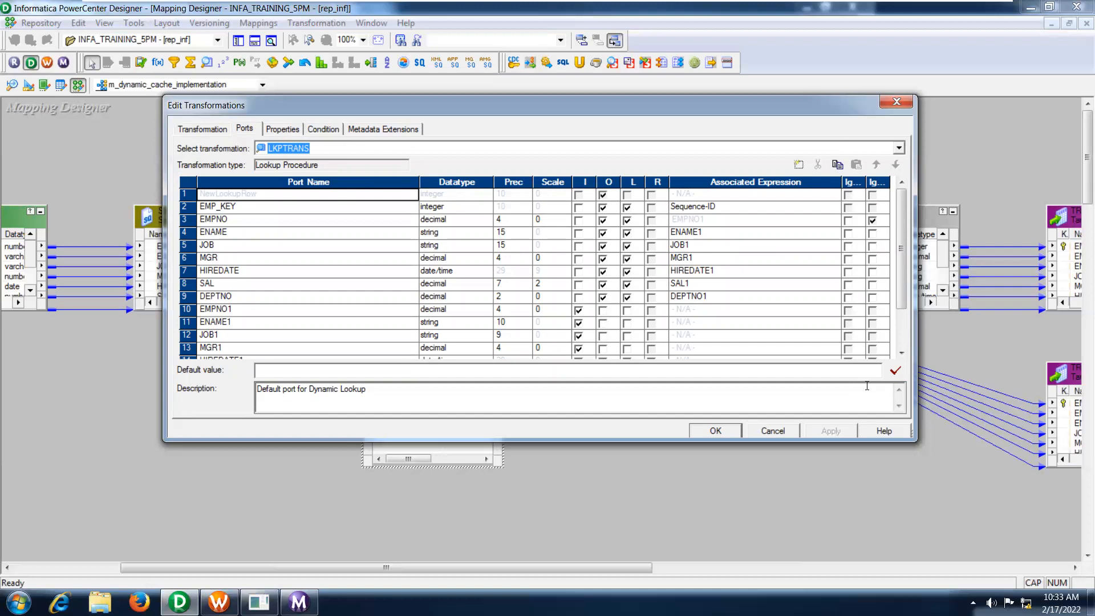
{"action": "left_click_drag", "start_coordinate": [802, 442], "coordinate": [827, 525]}
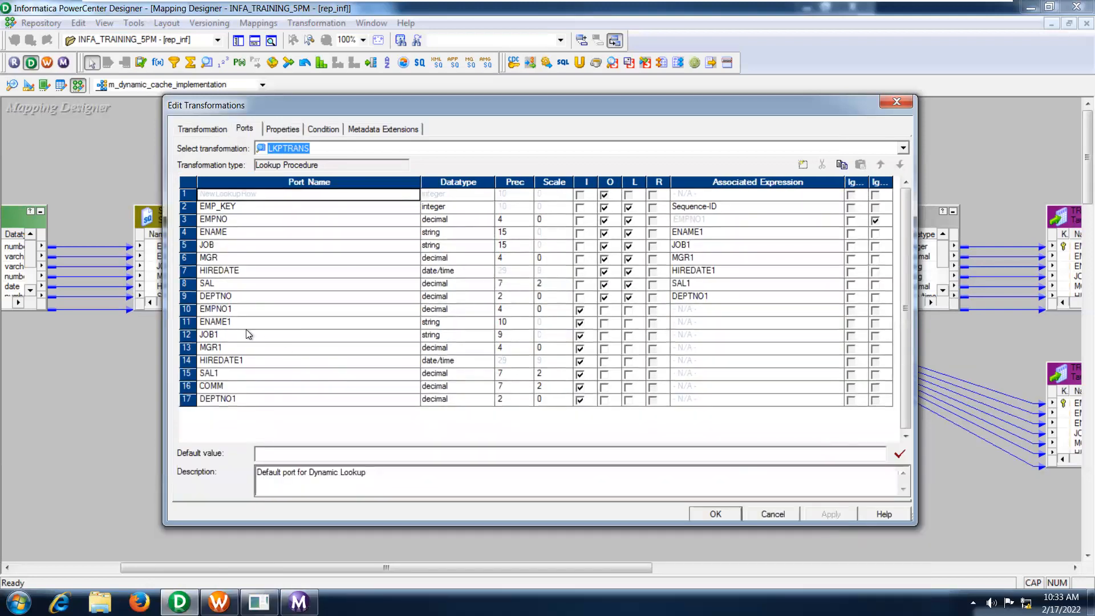
{"action": "left_click_drag", "start_coordinate": [184, 296], "coordinate": [182, 296]}
{"action": "left_click", "coordinate": [183, 296]}
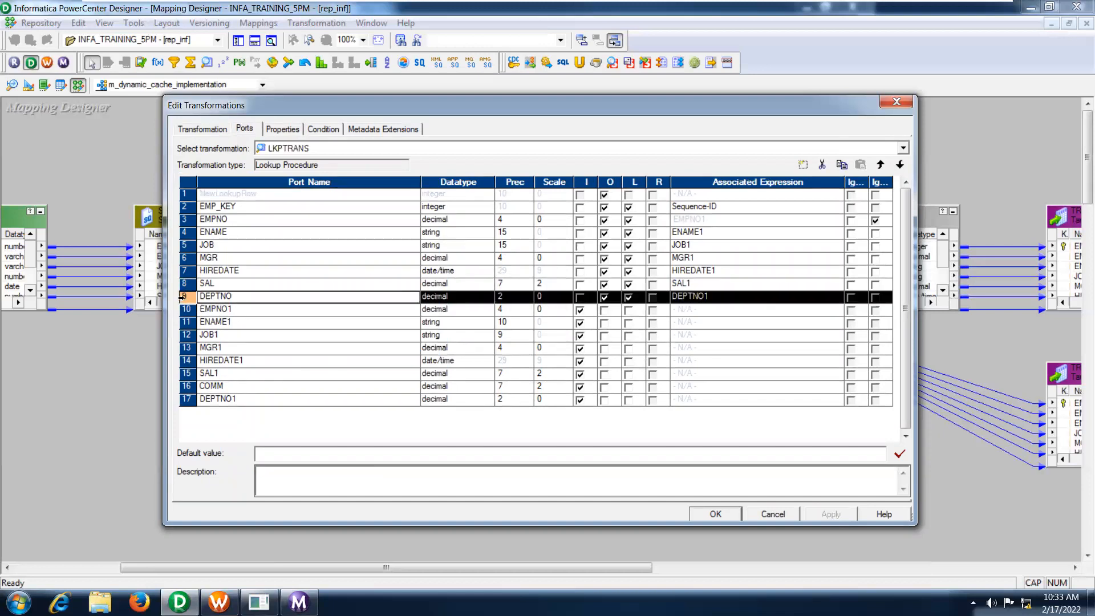
{"action": "key", "text": "Down"}
{"action": "key", "text": "Down"}
{"action": "key", "text": "Down"}
{"action": "key", "text": "Down"}
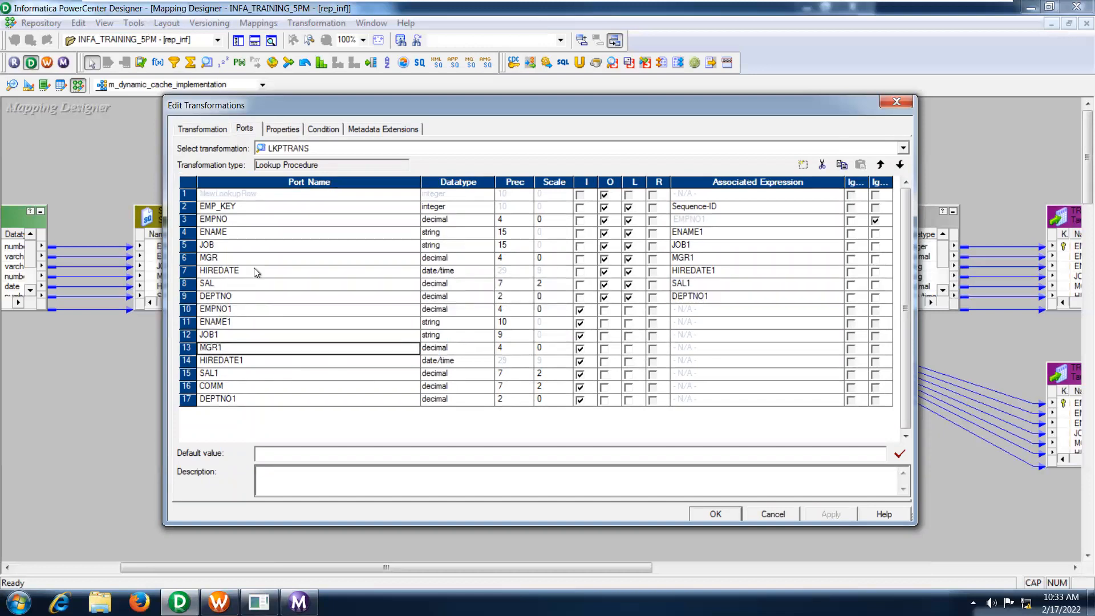
{"action": "left_click", "coordinate": [256, 209]}
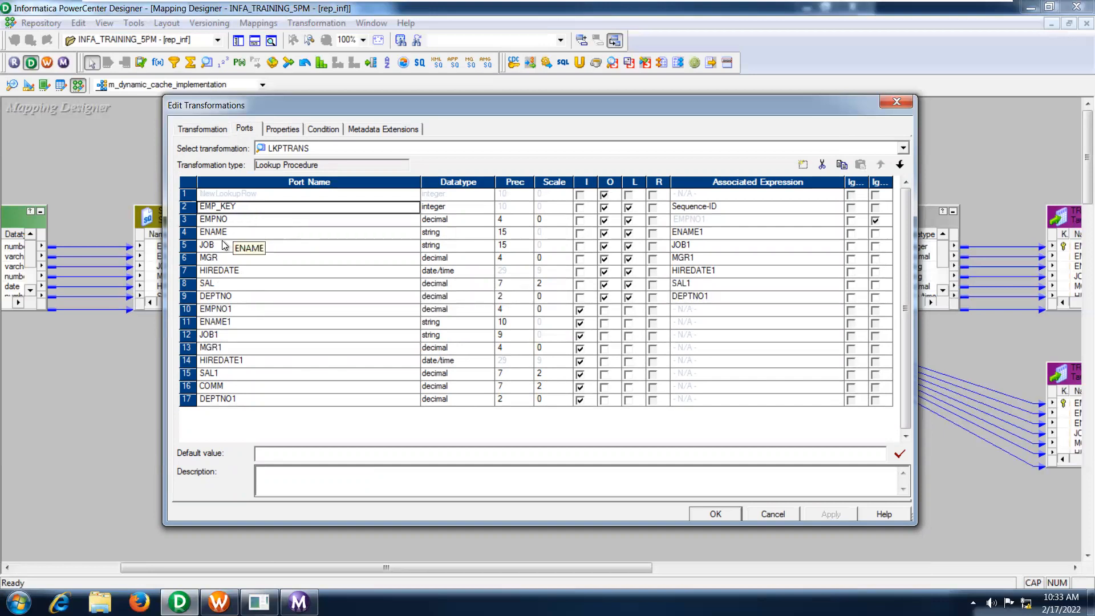
{"action": "left_click", "coordinate": [185, 297]}
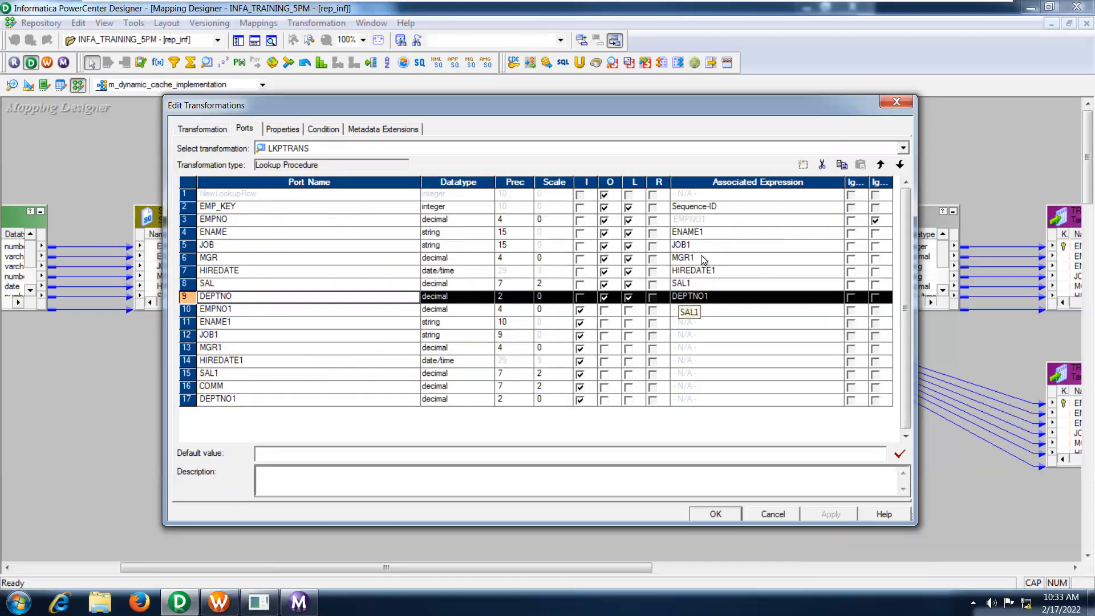
- Check the associated expressions of the ENAME and EMPNO lookup ports, and close the lookup, discarding any changes
{"action": "left_click", "coordinate": [735, 231]}
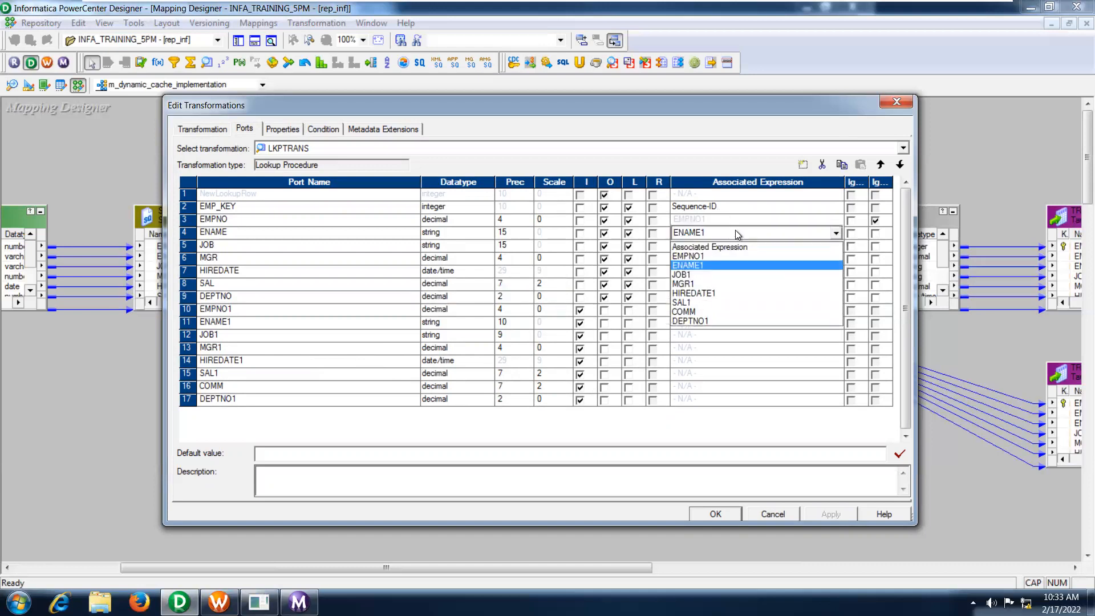
{"action": "left_click", "coordinate": [718, 263]}
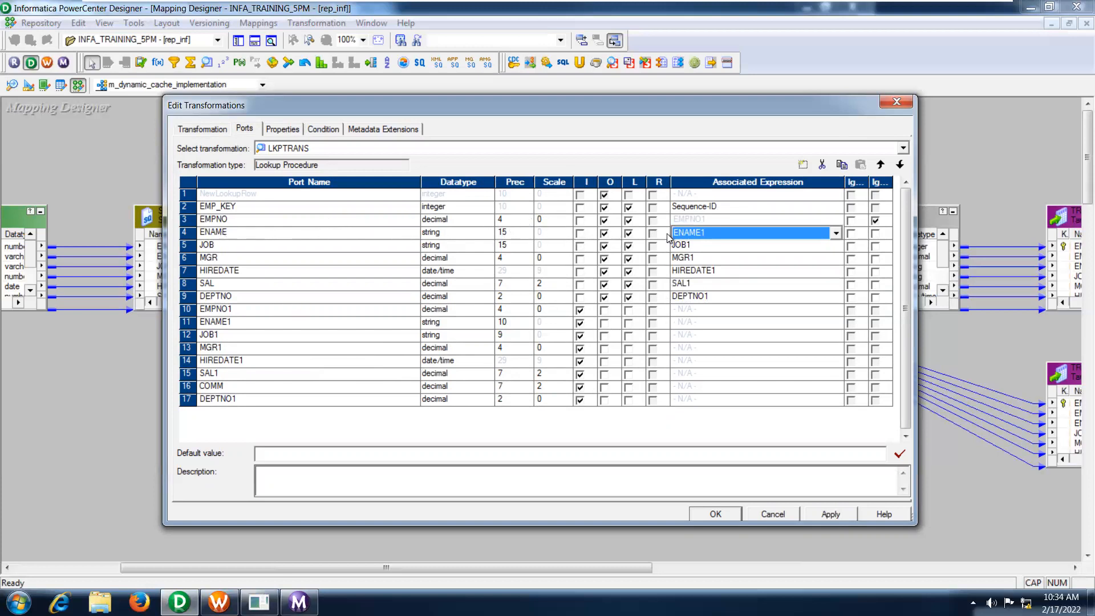
{"action": "left_click", "coordinate": [734, 219]}
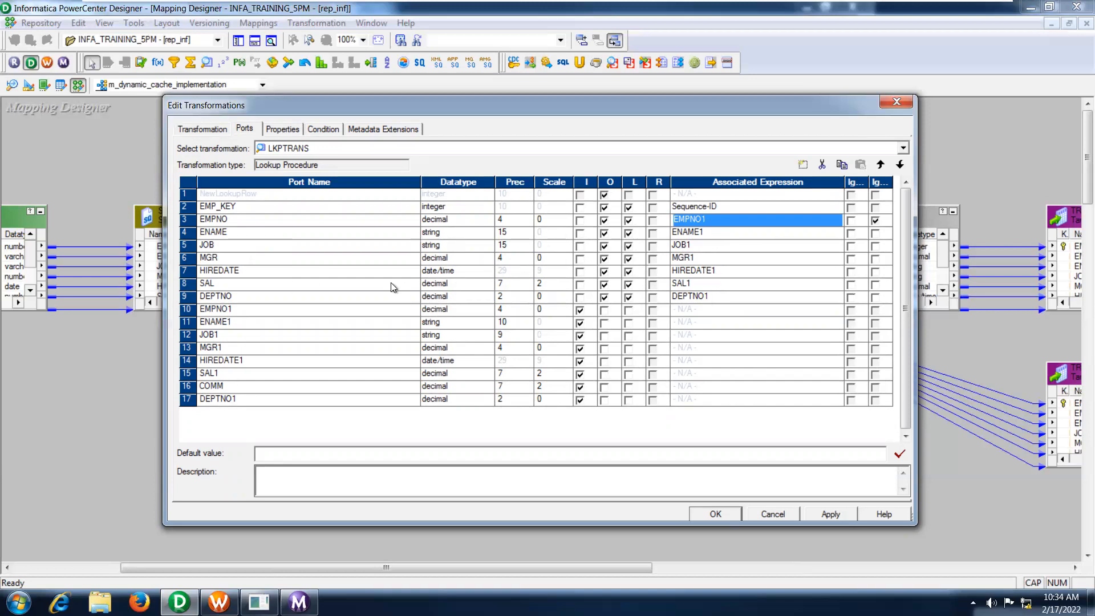
{"action": "left_click", "coordinate": [580, 309]}
{"action": "left_click", "coordinate": [789, 515]}
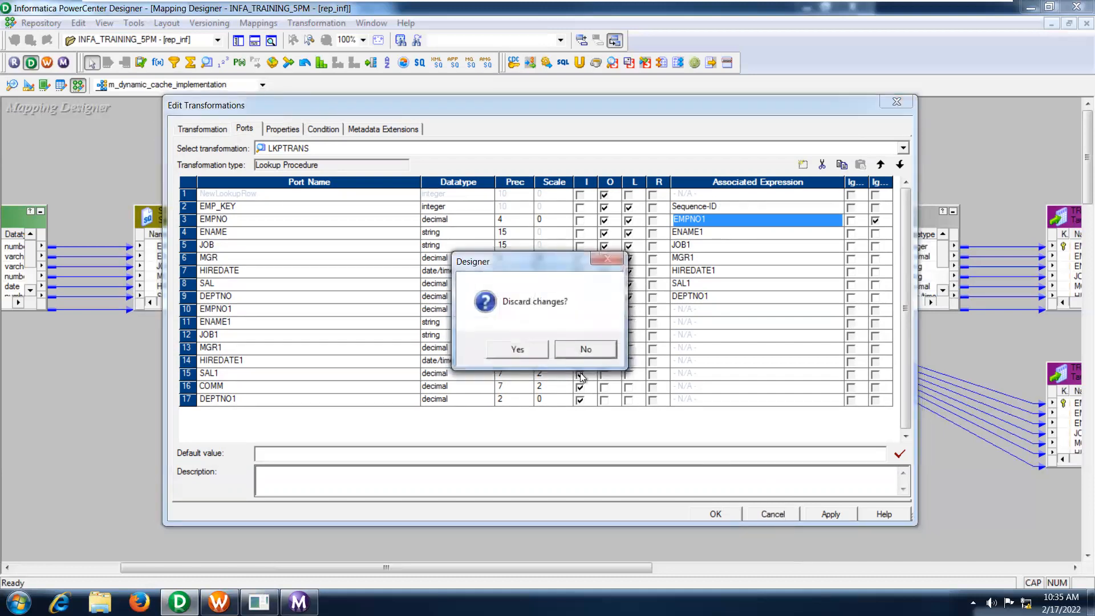
{"action": "left_click", "coordinate": [535, 351]}
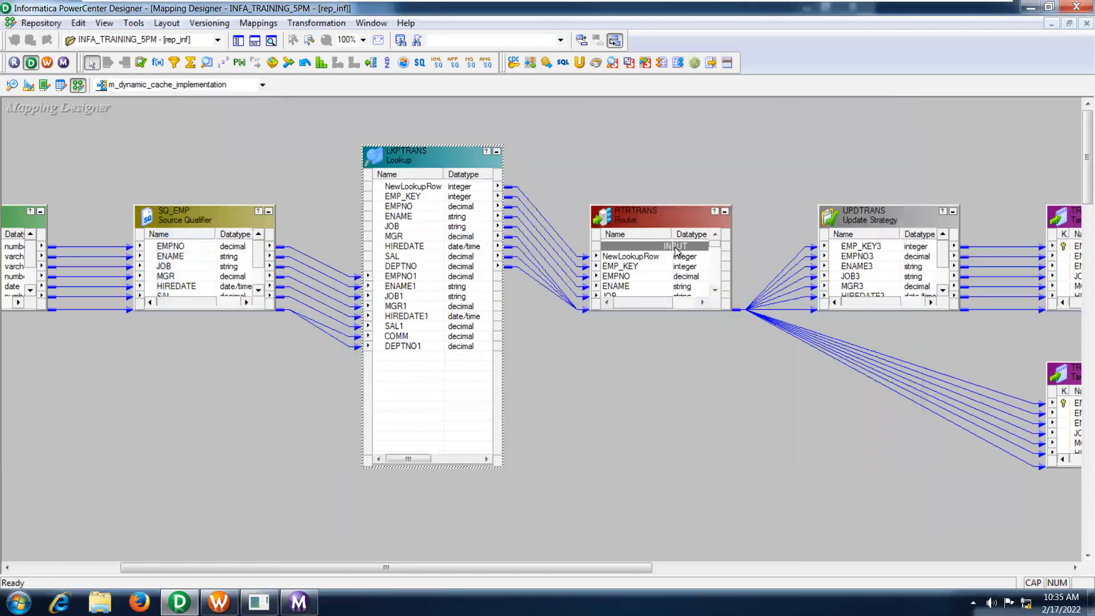
- Enlarge the RTRTRANS router upward in the mapping and open its group definitions for review
{"action": "left_click_drag", "start_coordinate": [673, 205], "coordinate": [674, 143]}
{"action": "double_click", "coordinate": [658, 153]}
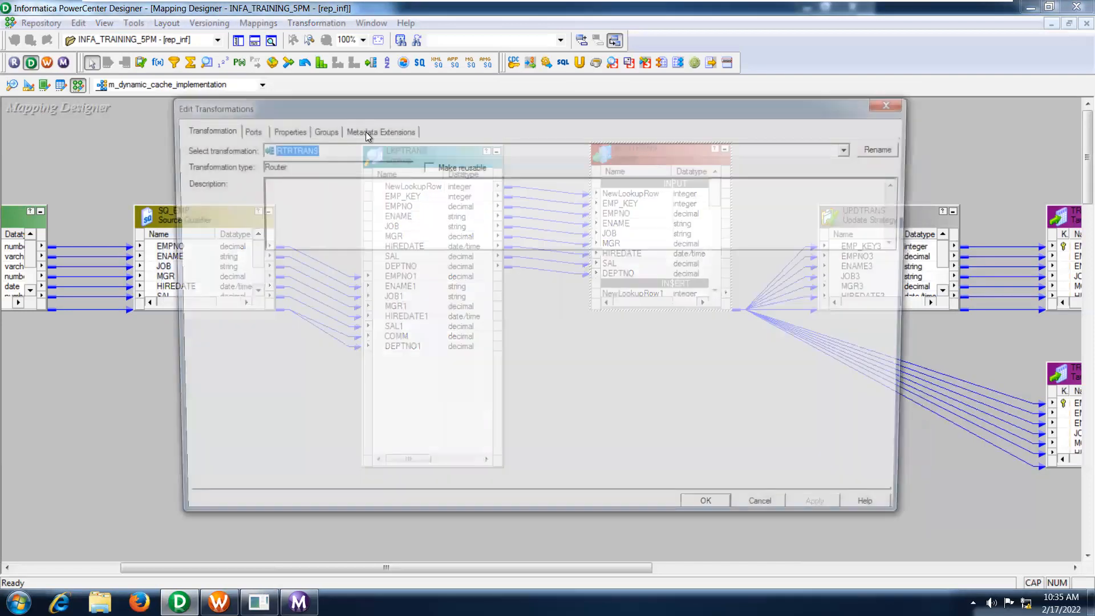
{"action": "left_click", "coordinate": [301, 129]}
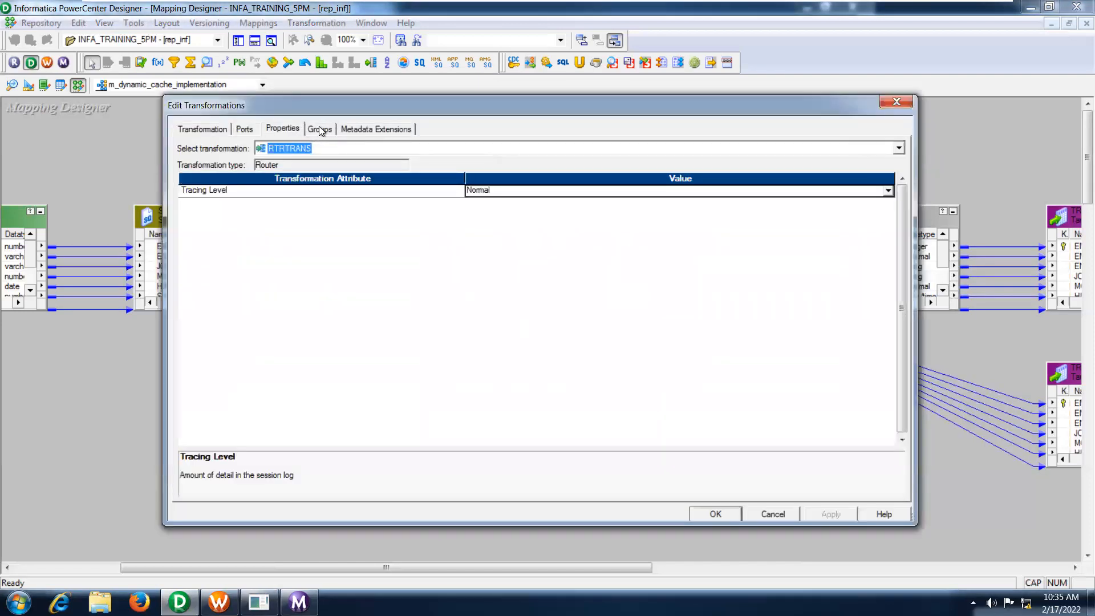
{"action": "left_click", "coordinate": [320, 129]}
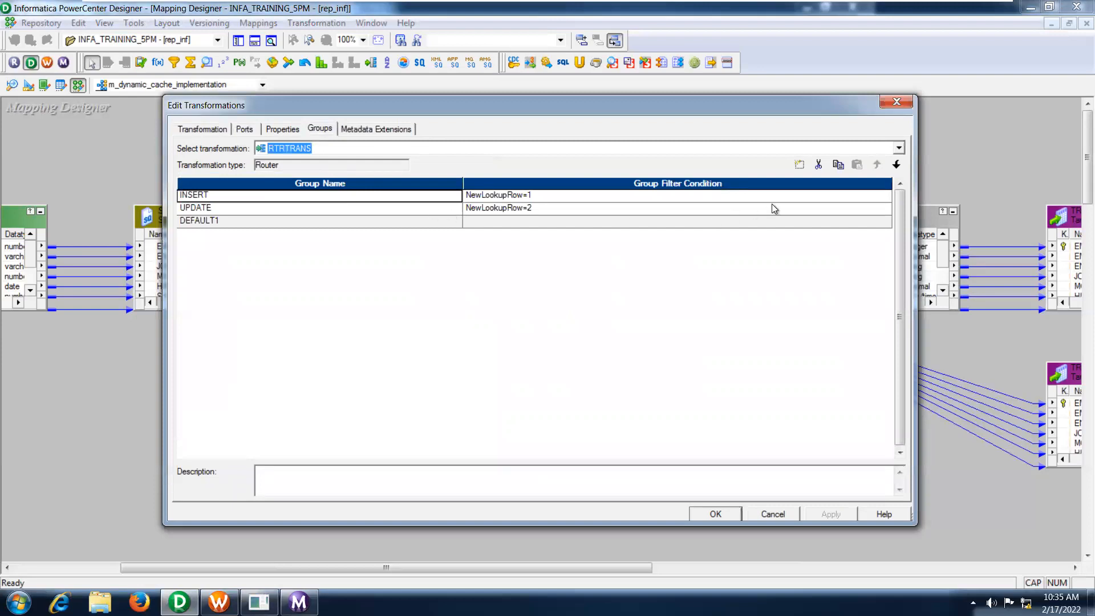
- Review the filter condition expressions of the router's INSERT and UPDATE groups, accepting each one as it is
{"action": "left_click", "coordinate": [888, 196]}
{"action": "left_click", "coordinate": [885, 195]}
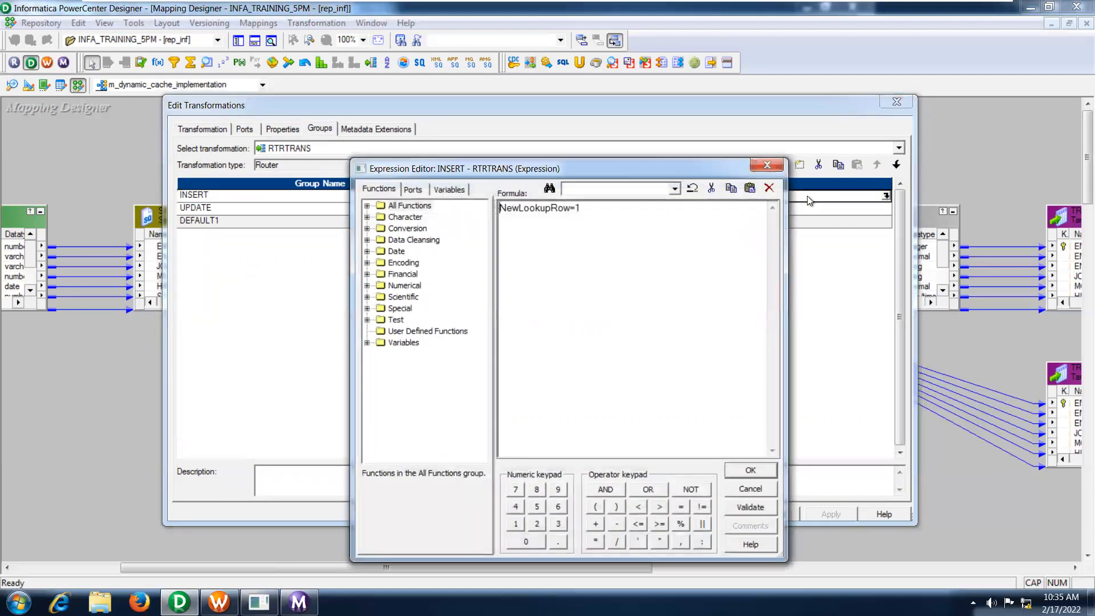
{"action": "left_click", "coordinate": [583, 213]}
{"action": "left_click", "coordinate": [741, 473]}
{"action": "left_click", "coordinate": [693, 213]}
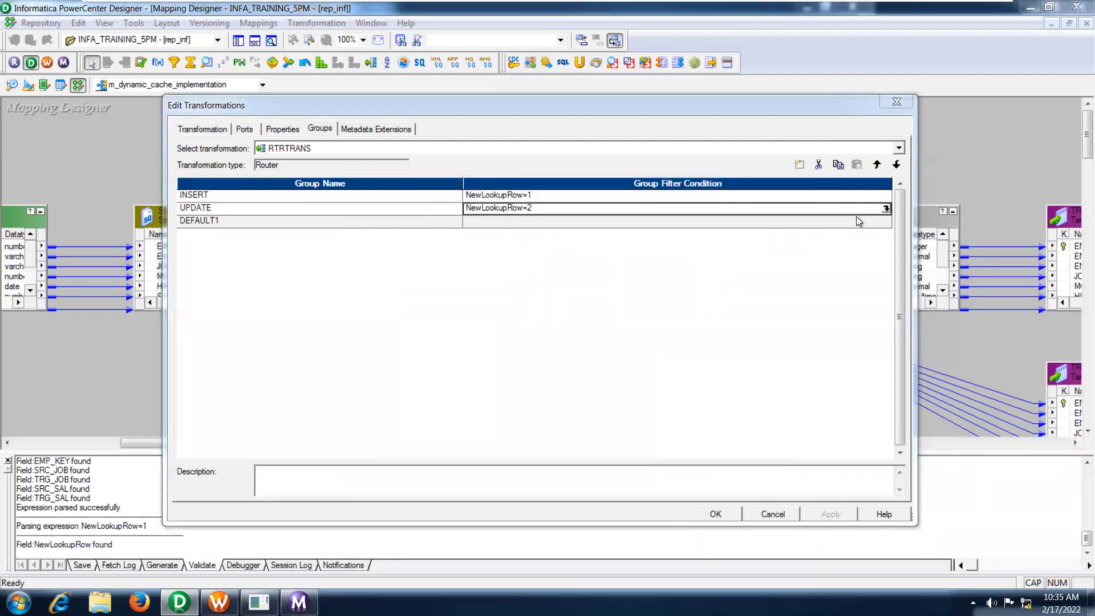
{"action": "left_click", "coordinate": [887, 210]}
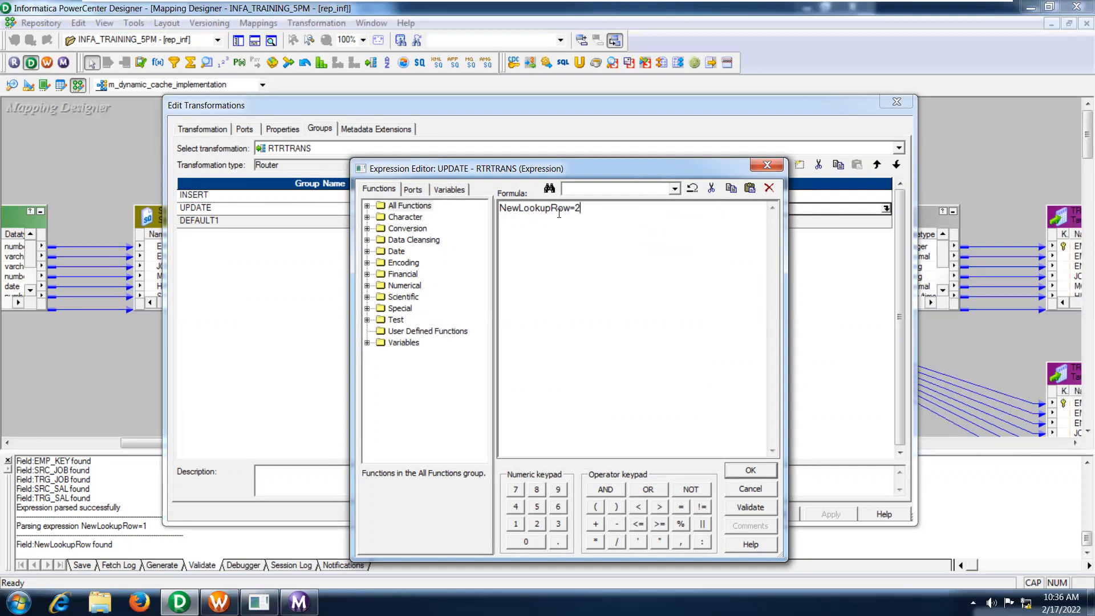
{"action": "left_click", "coordinate": [757, 469]}
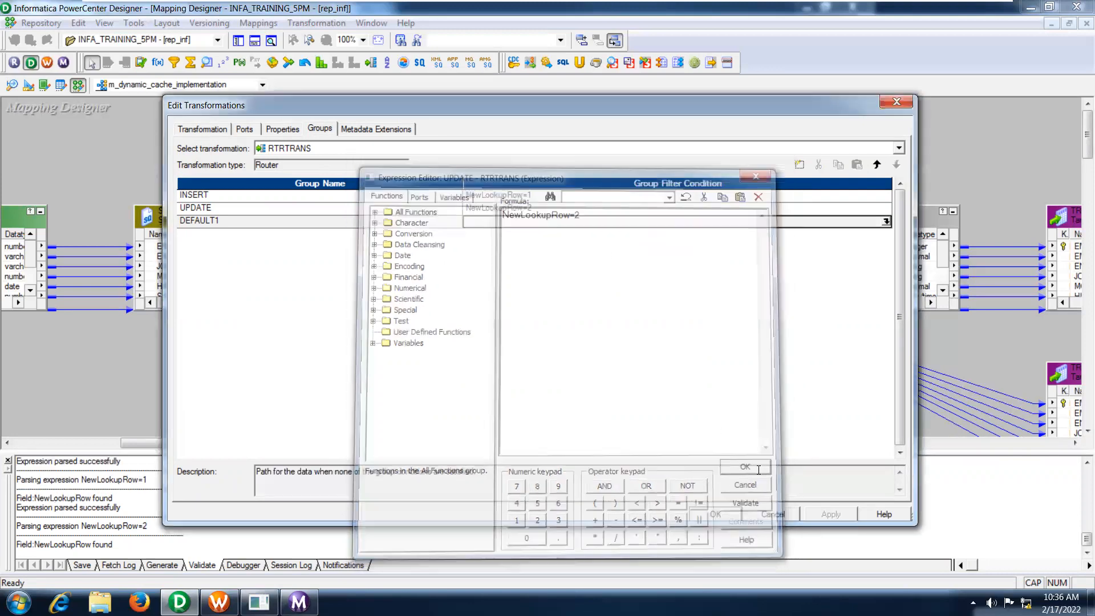
- Accept the router's settings, hide the output window, and enlarge RTRTRANS downward to show its INSERT and UPDATE group ports
{"action": "left_click", "coordinate": [716, 514]}
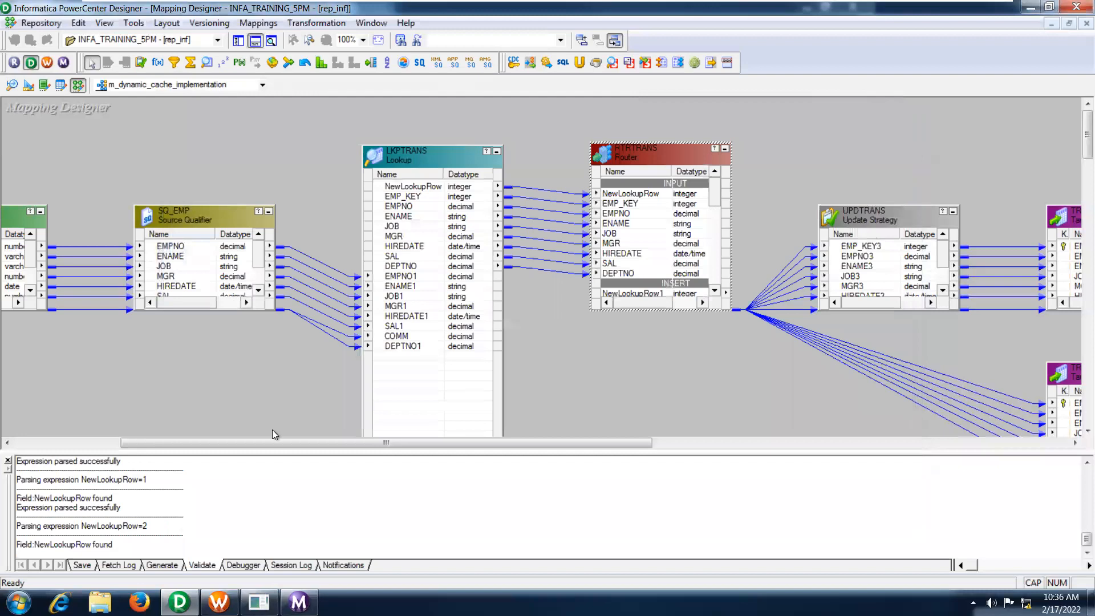
{"action": "left_click", "coordinate": [8, 460]}
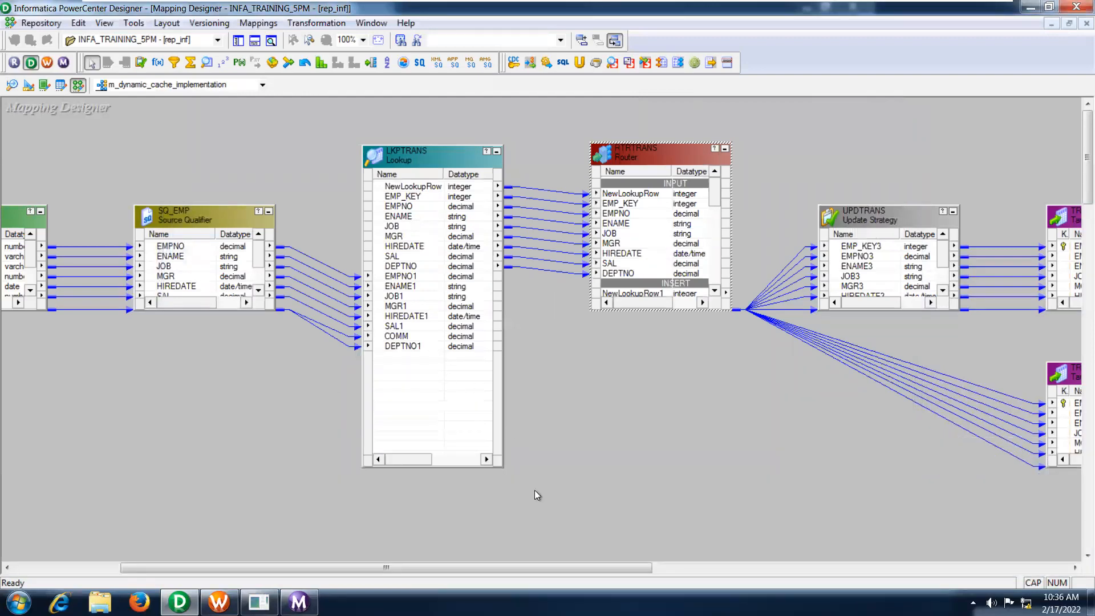
{"action": "left_click_drag", "start_coordinate": [511, 566], "coordinate": [645, 562]}
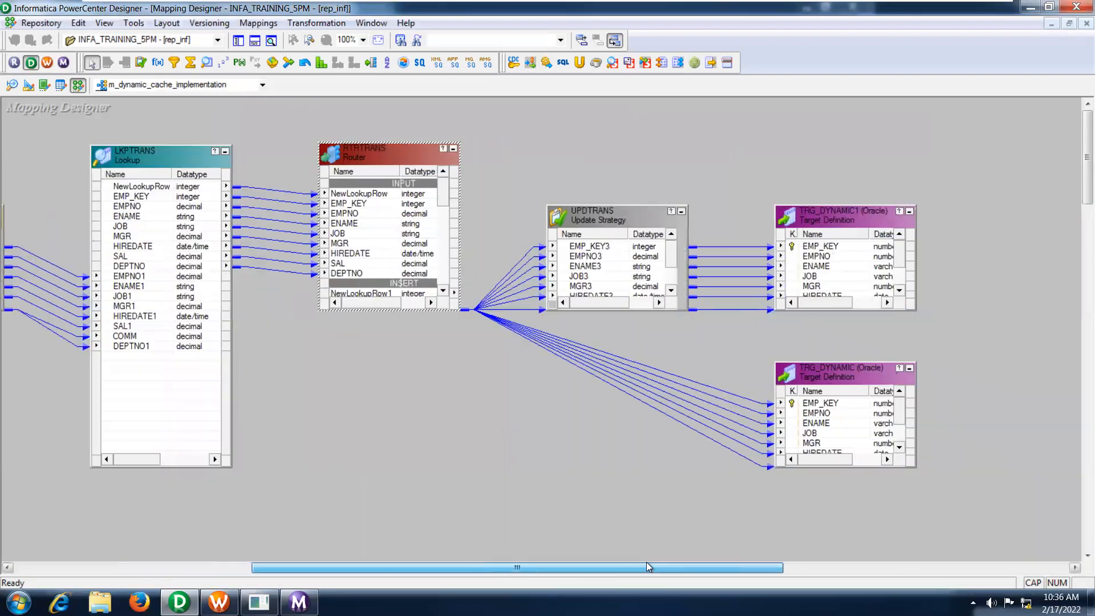
{"action": "left_click_drag", "start_coordinate": [414, 311], "coordinate": [448, 512]}
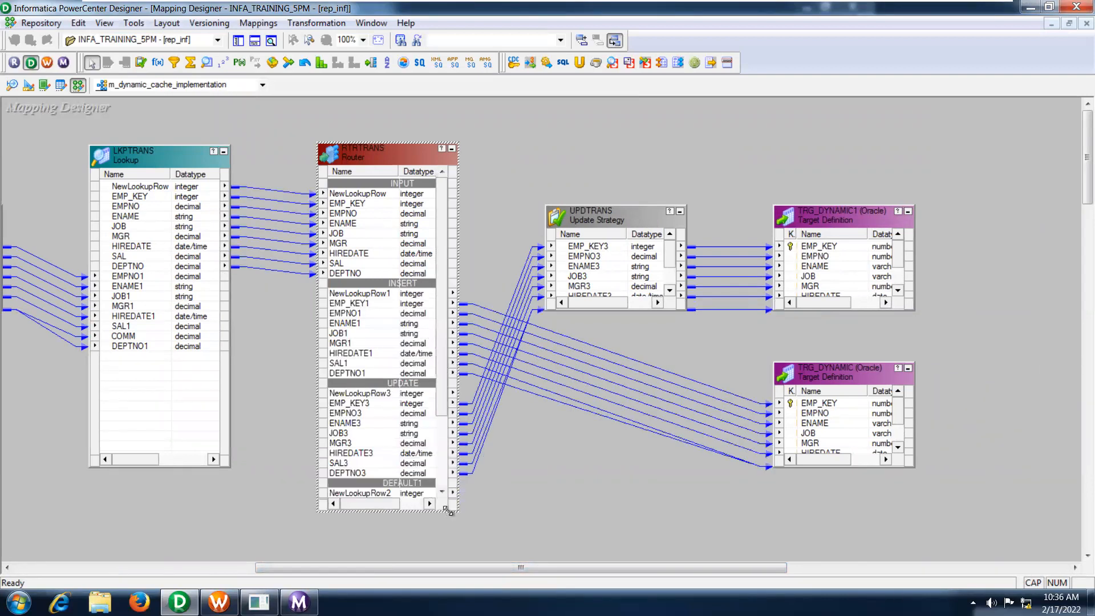
{"action": "left_click", "coordinate": [383, 304]}
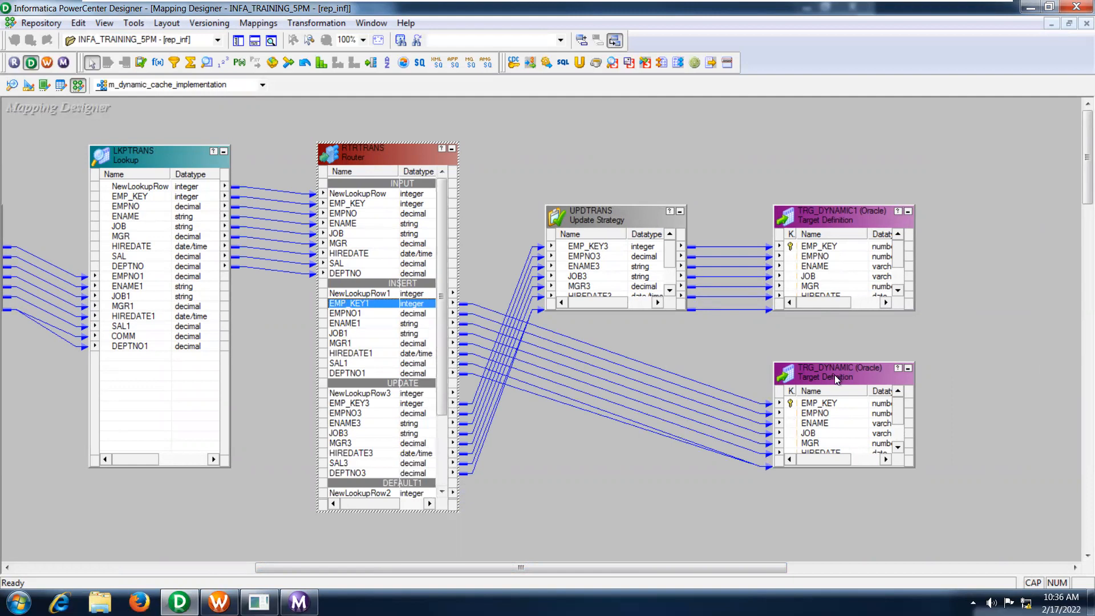
- Enlarge the TRG_DYNAMIC target upward and inspect the router's INSERT and UPDATE group ports and their links
{"action": "left_click_drag", "start_coordinate": [835, 363], "coordinate": [834, 334]}
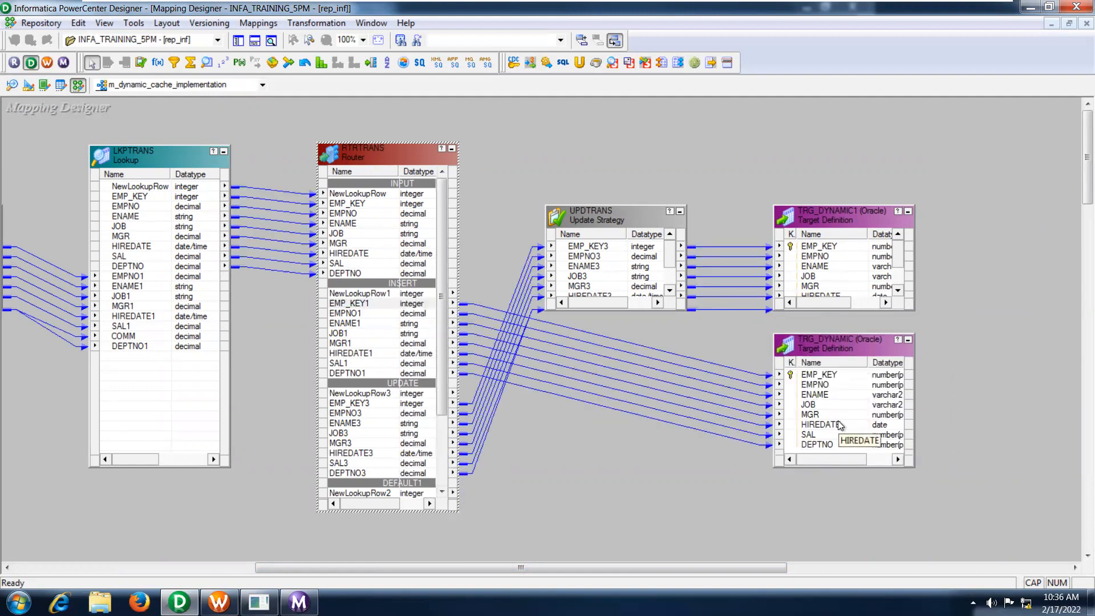
{"action": "left_click_drag", "start_coordinate": [442, 354], "coordinate": [443, 399]}
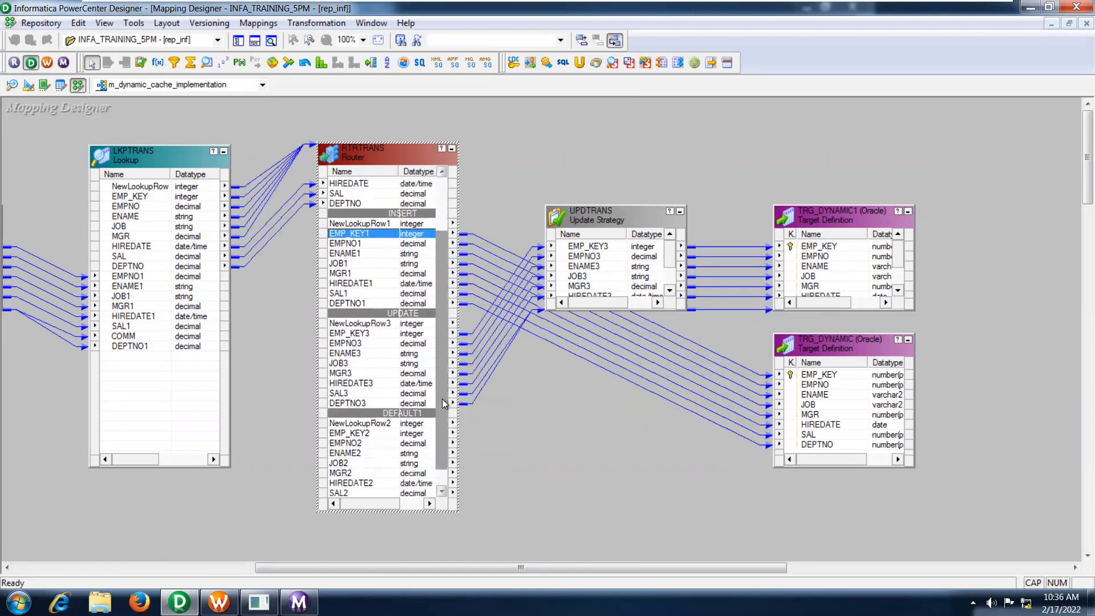
{"action": "left_click", "coordinate": [403, 354]}
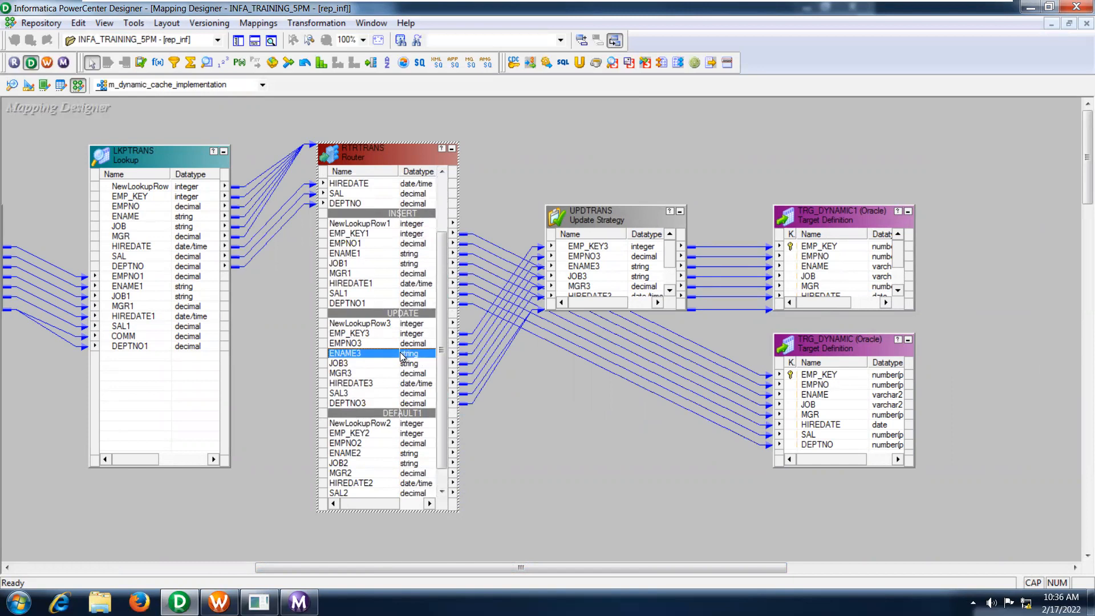
- Review the update strategy expression of UPDTRANS, accept it as it is, and hide the output window
{"action": "double_click", "coordinate": [612, 217]}
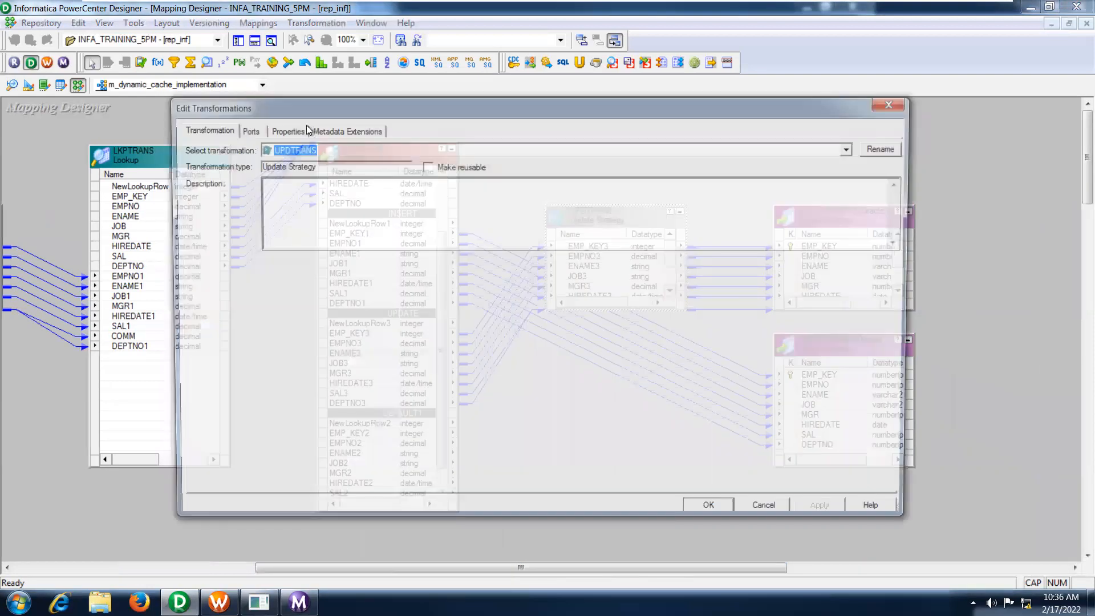
{"action": "left_click", "coordinate": [283, 126]}
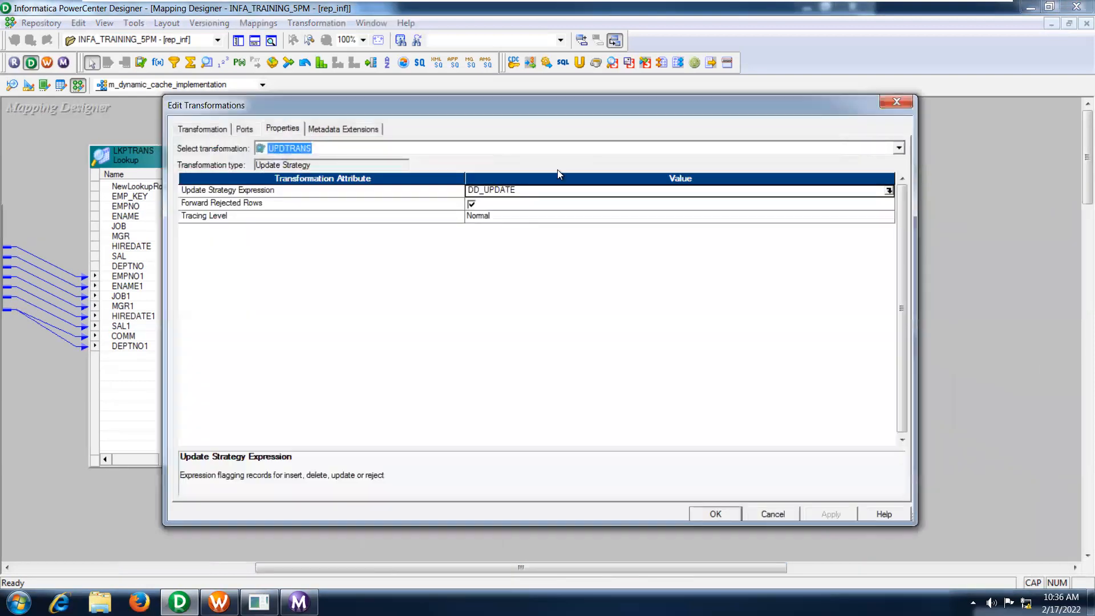
{"action": "left_click", "coordinate": [889, 191]}
{"action": "left_click", "coordinate": [647, 210]}
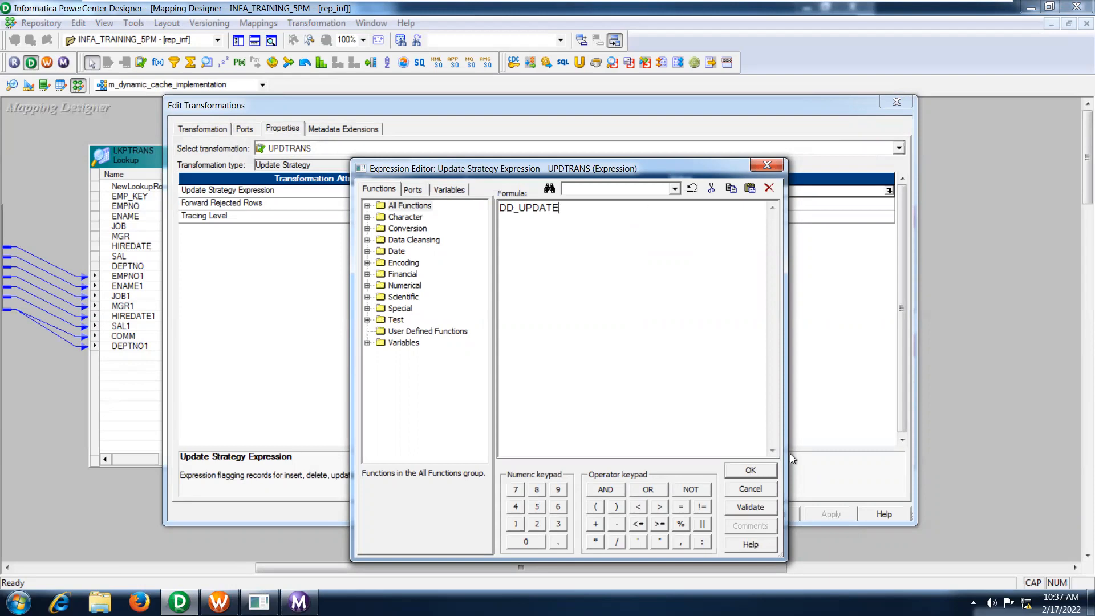
{"action": "left_click", "coordinate": [750, 470]}
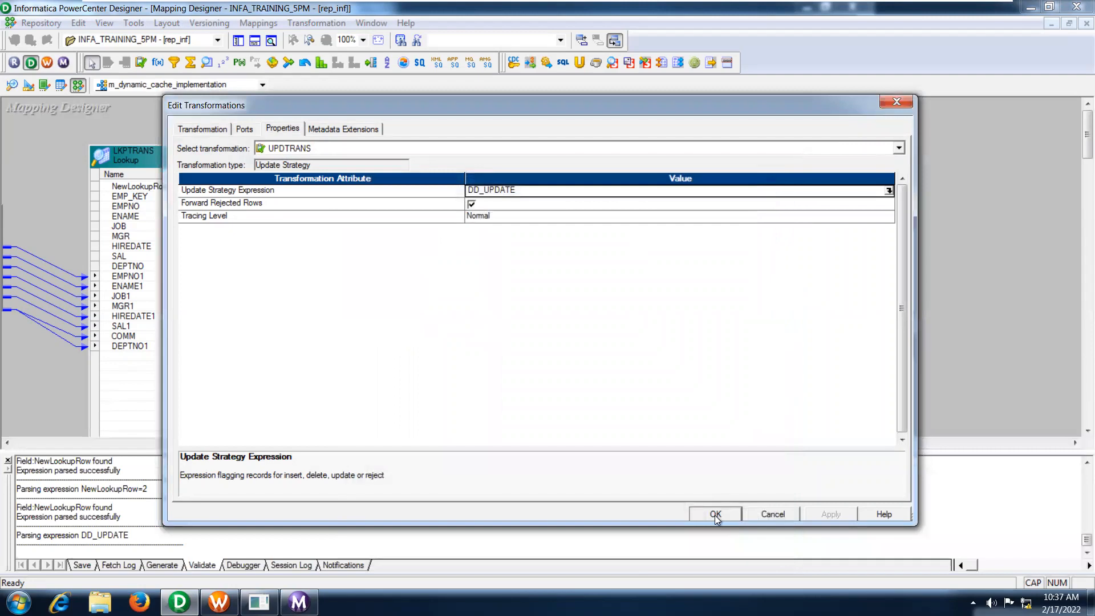
{"action": "left_click", "coordinate": [715, 514]}
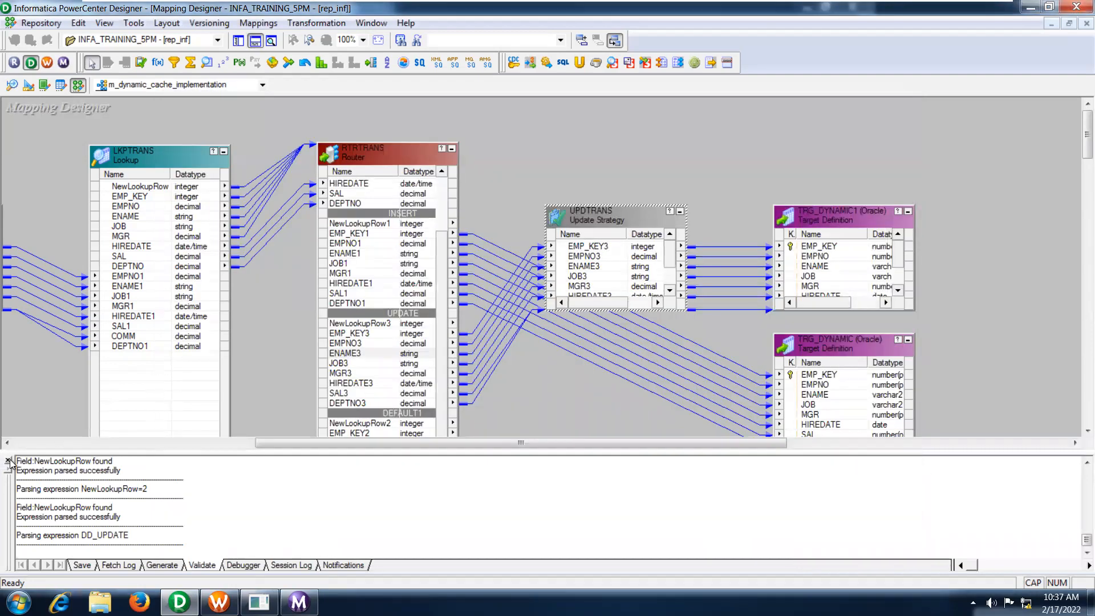
{"action": "left_click", "coordinate": [8, 460]}
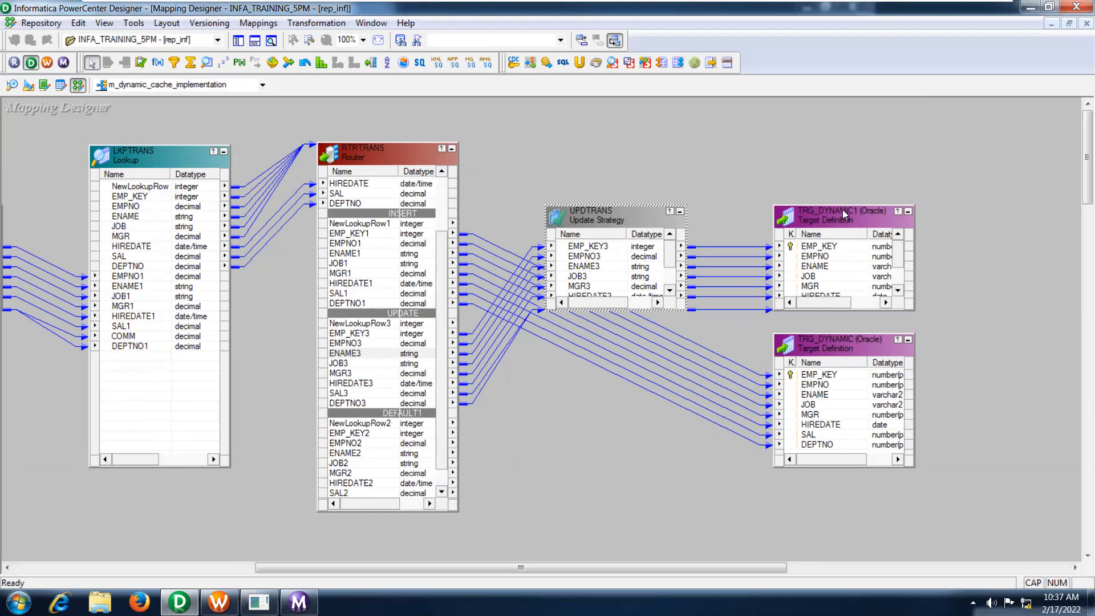
- Enlarge the TRG_DYNAMIC1 target and the UPDTRANS update strategy upward to show all their ports and links
{"action": "left_click_drag", "start_coordinate": [842, 205], "coordinate": [841, 152]}
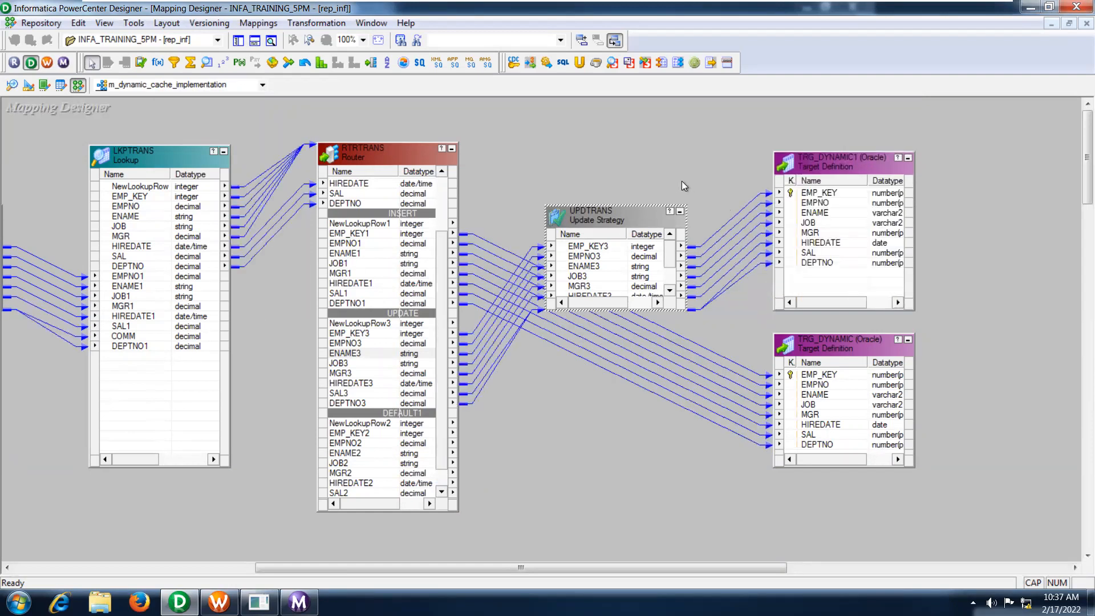
{"action": "left_click_drag", "start_coordinate": [649, 204], "coordinate": [645, 146]}
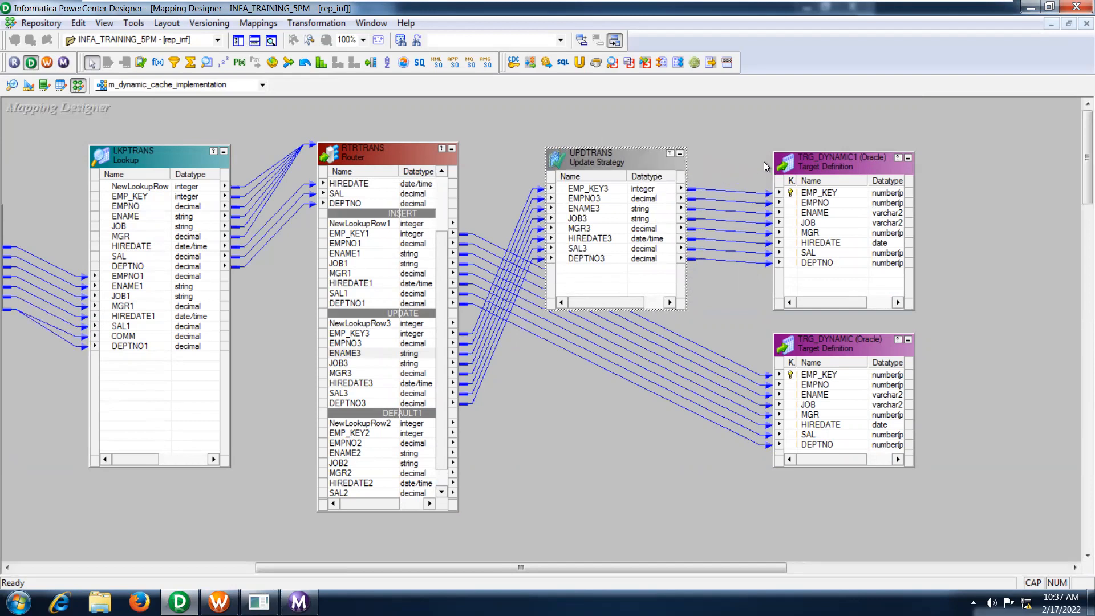
{"action": "left_click", "coordinate": [800, 162]}
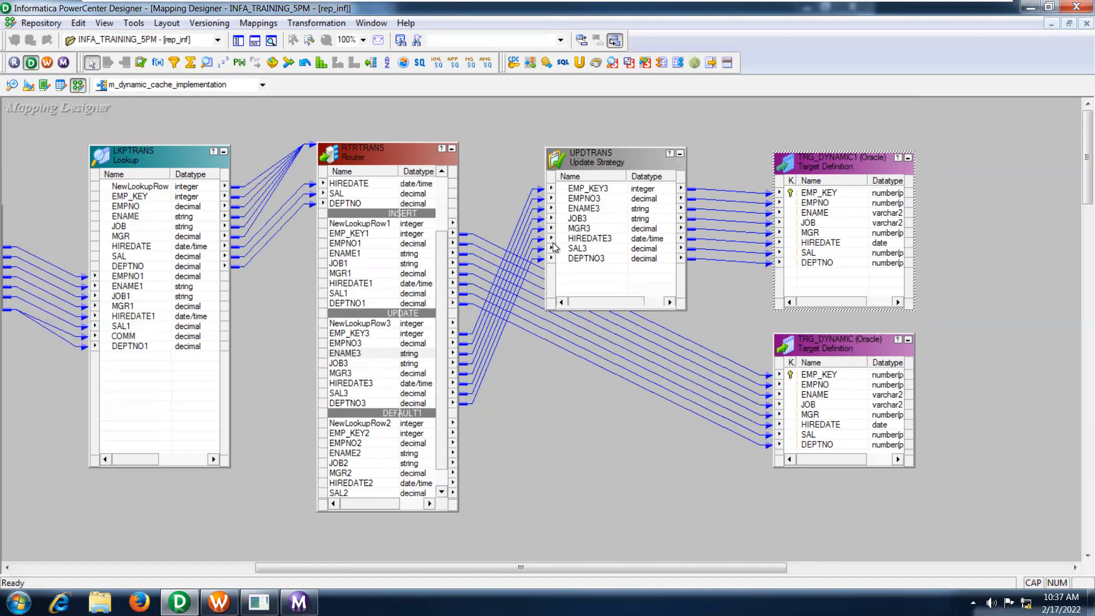
{"action": "left_click", "coordinate": [570, 448]}
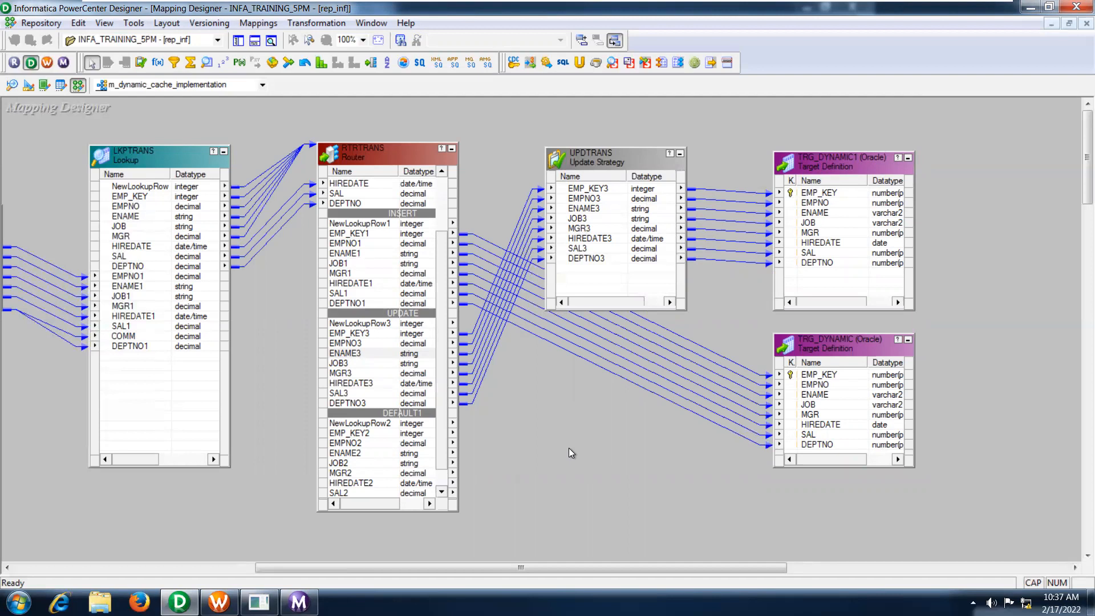
{"action": "left_click", "coordinate": [813, 162]}
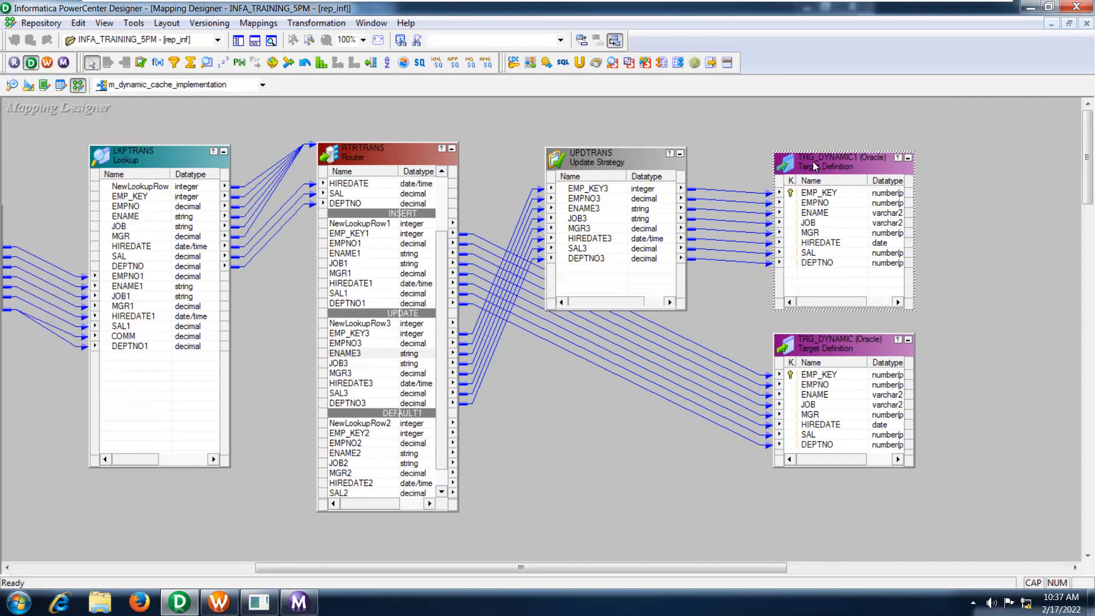
{"action": "left_click", "coordinate": [583, 420]}
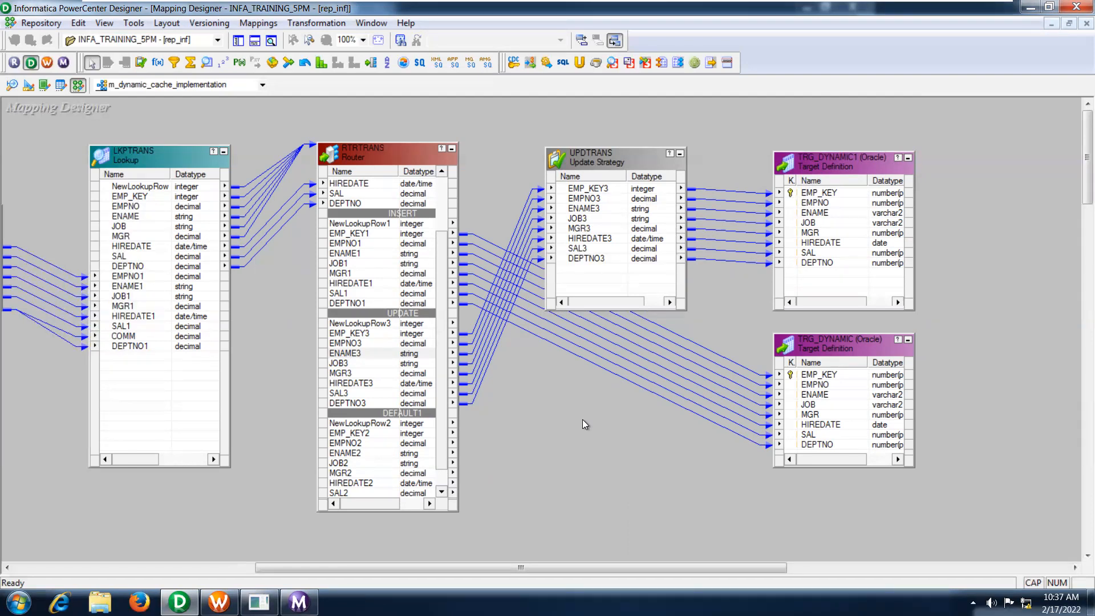
- Arrange all mapping objects as icons and review the flow from the EMP source and SQ_EMP to TRG_DYNAMIC1
{"action": "right_click", "coordinate": [496, 135]}
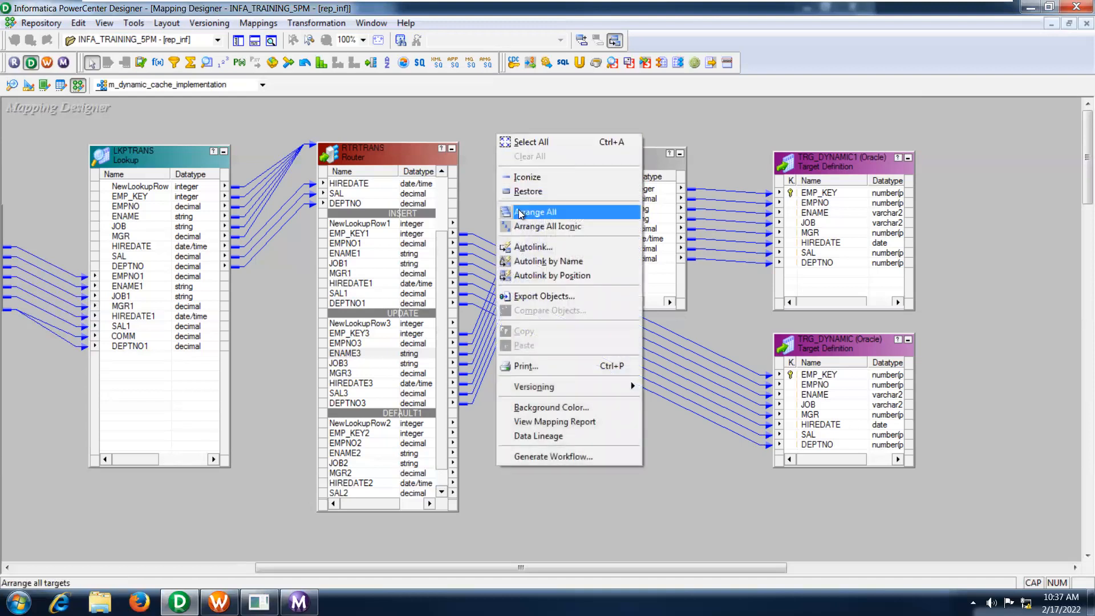
{"action": "left_click", "coordinate": [523, 227]}
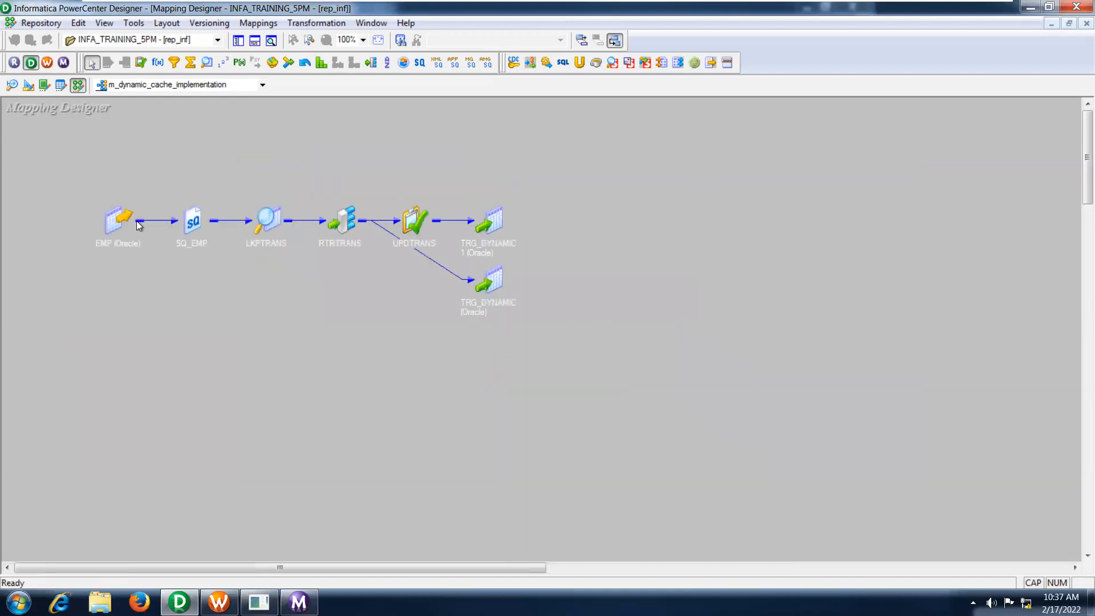
{"action": "left_click", "coordinate": [114, 223]}
{"action": "left_click", "coordinate": [495, 226]}
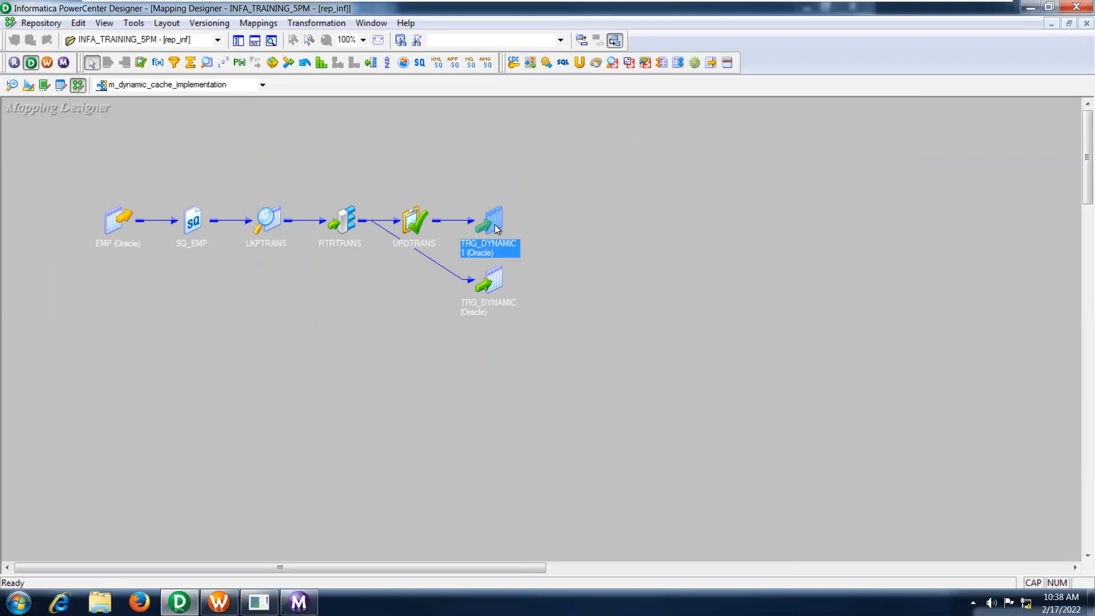
{"action": "left_click", "coordinate": [116, 226]}
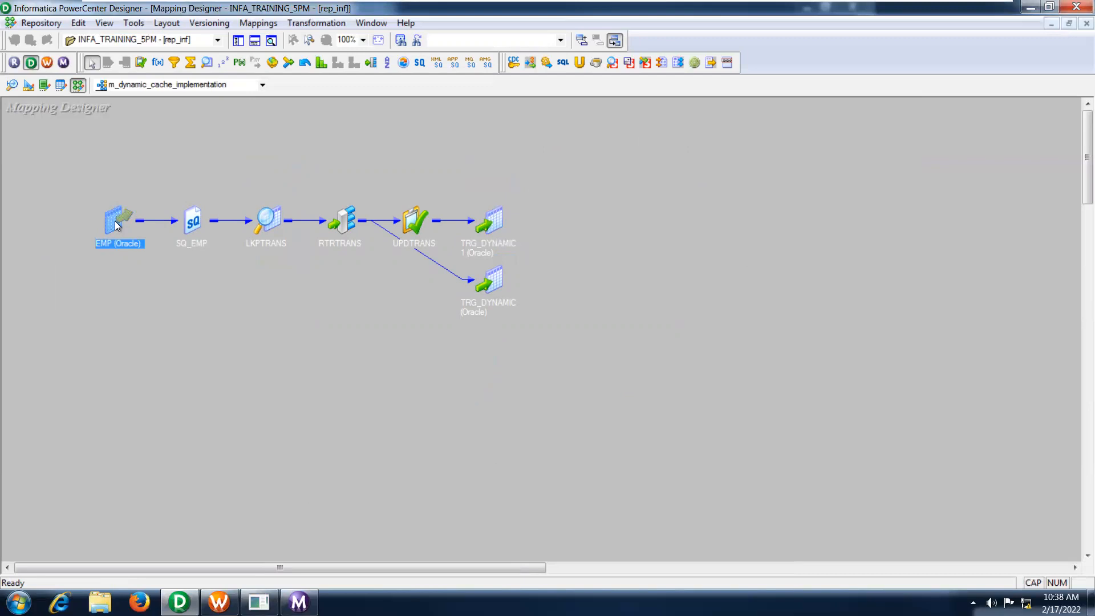
{"action": "left_click", "coordinate": [193, 222]}
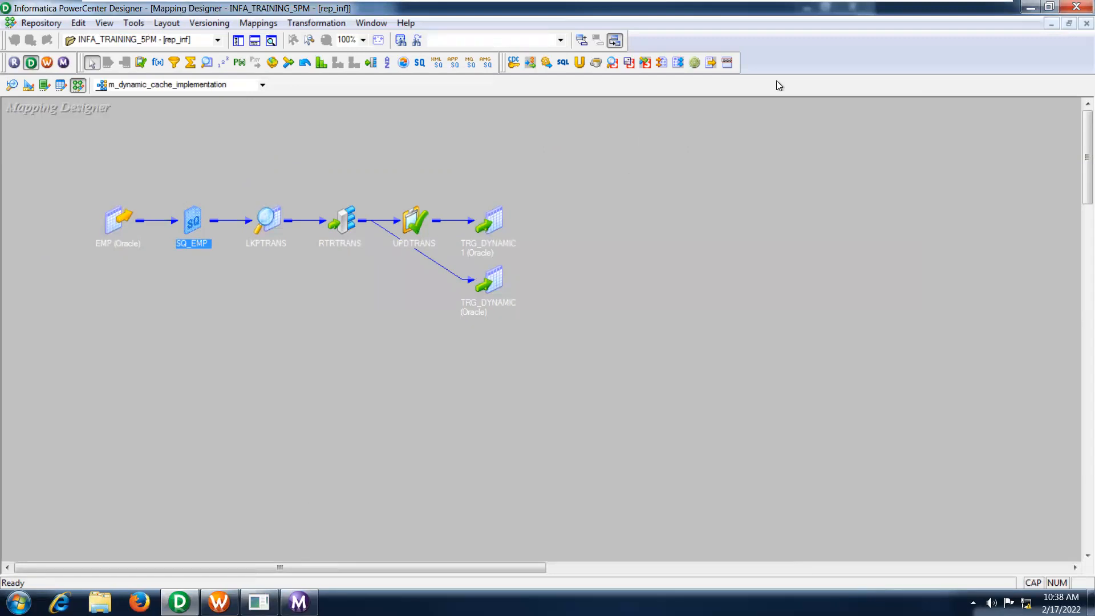
- Switch to the Notepad notes with the example source and target rows
{"action": "left_click", "coordinate": [960, 15]}
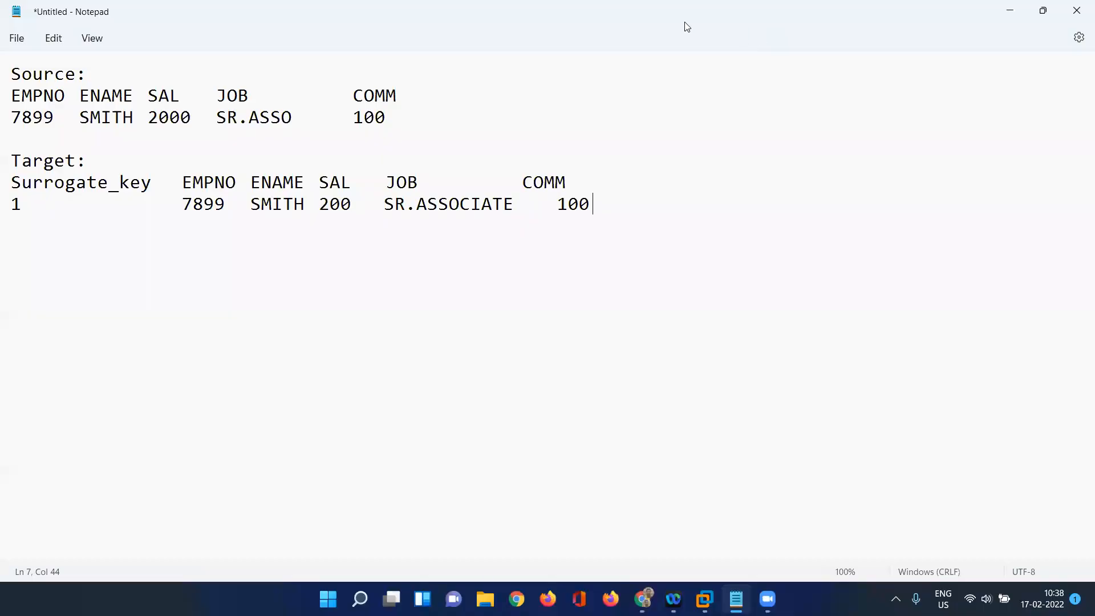